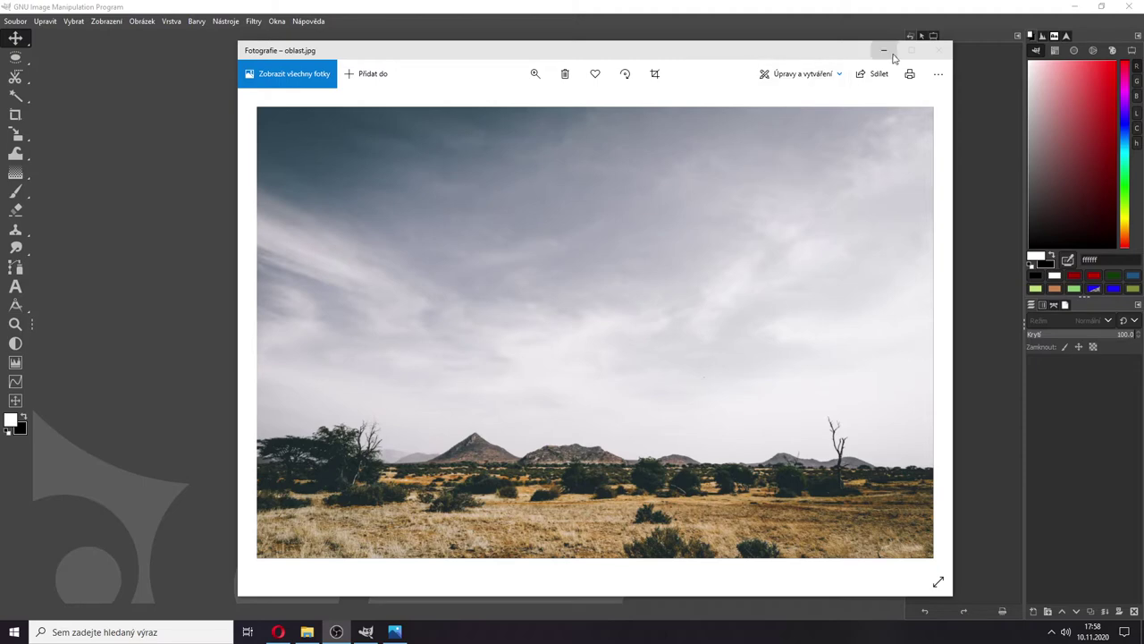
# - Close the photo preview and open oblast.jpg from the Savanna folder as an image in GIMP
pyautogui.click(939, 52)
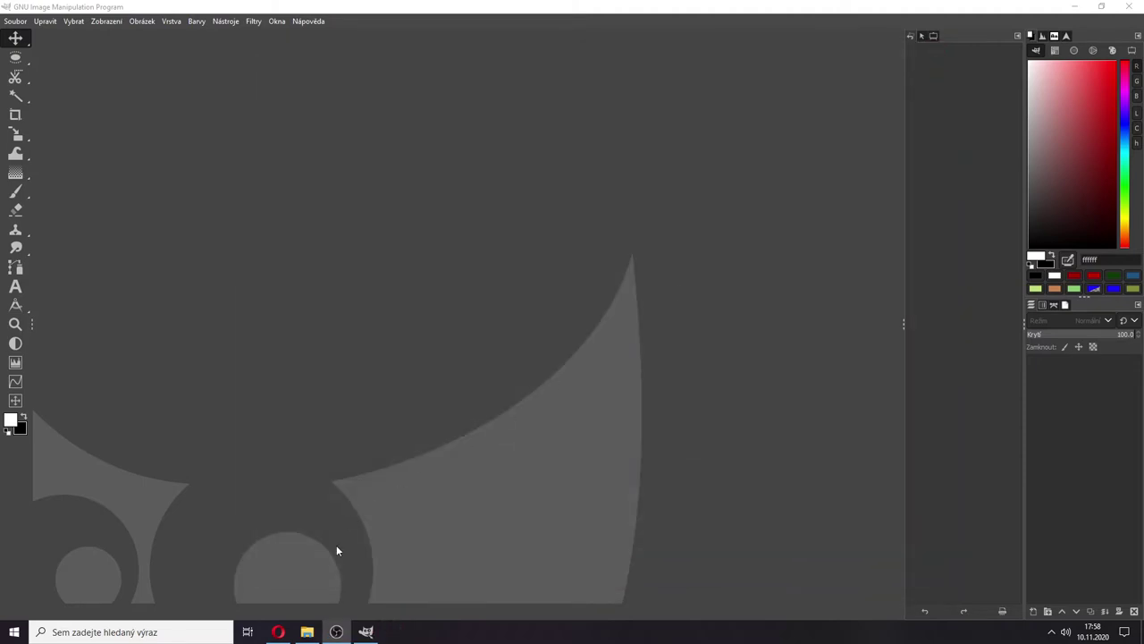
pyautogui.click(307, 630)
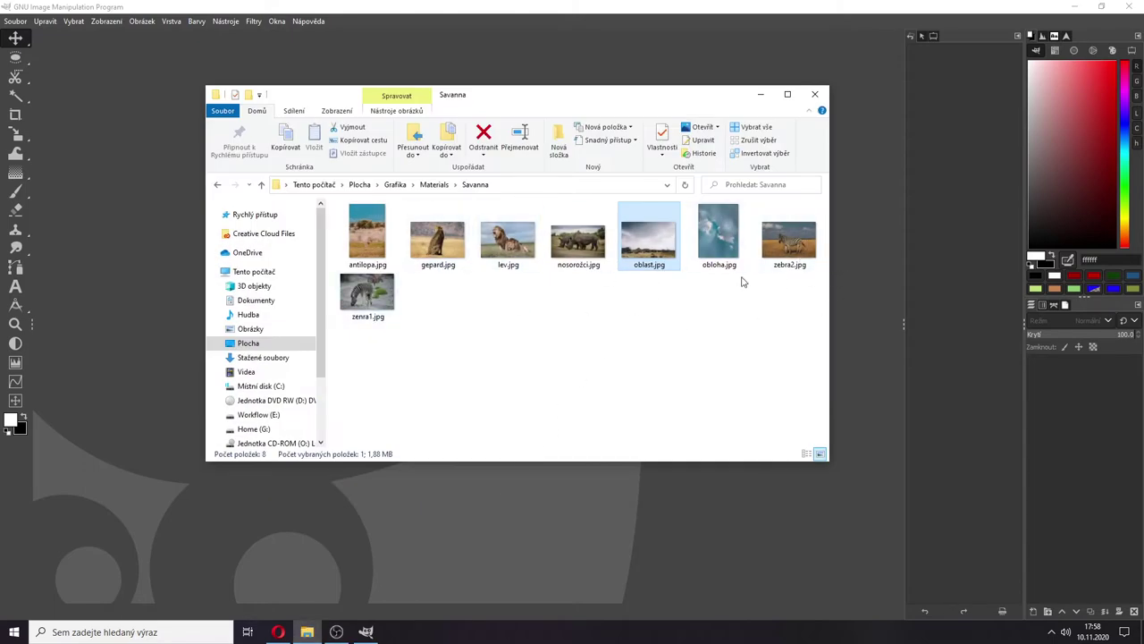
pyautogui.moveTo(650, 250); pyautogui.dragTo(606, 517)
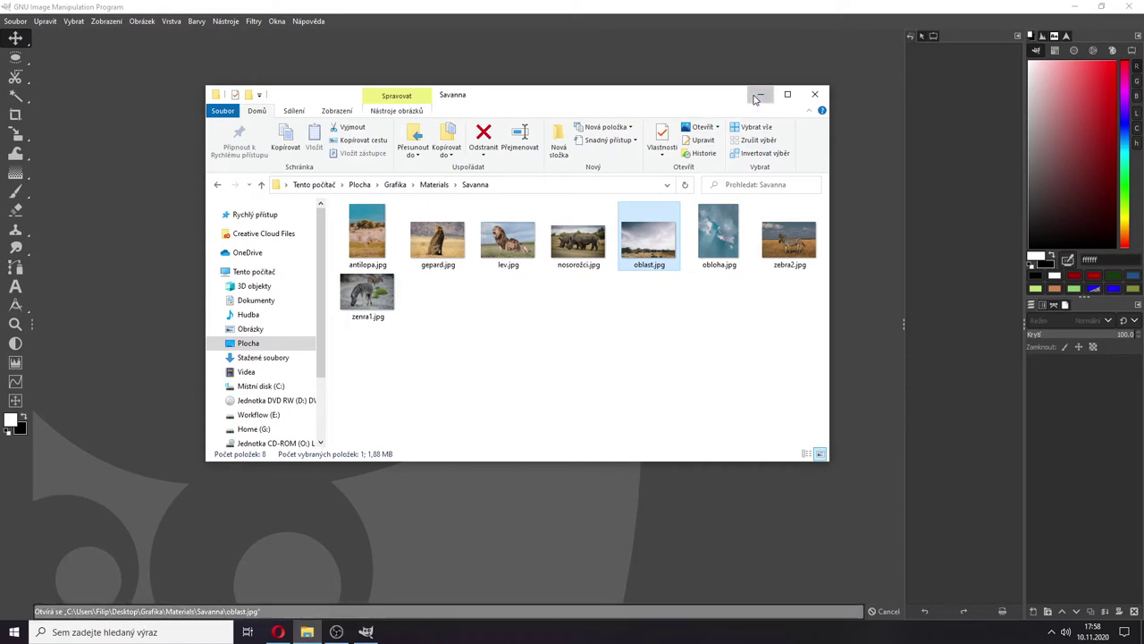
pyautogui.click(237, 287)
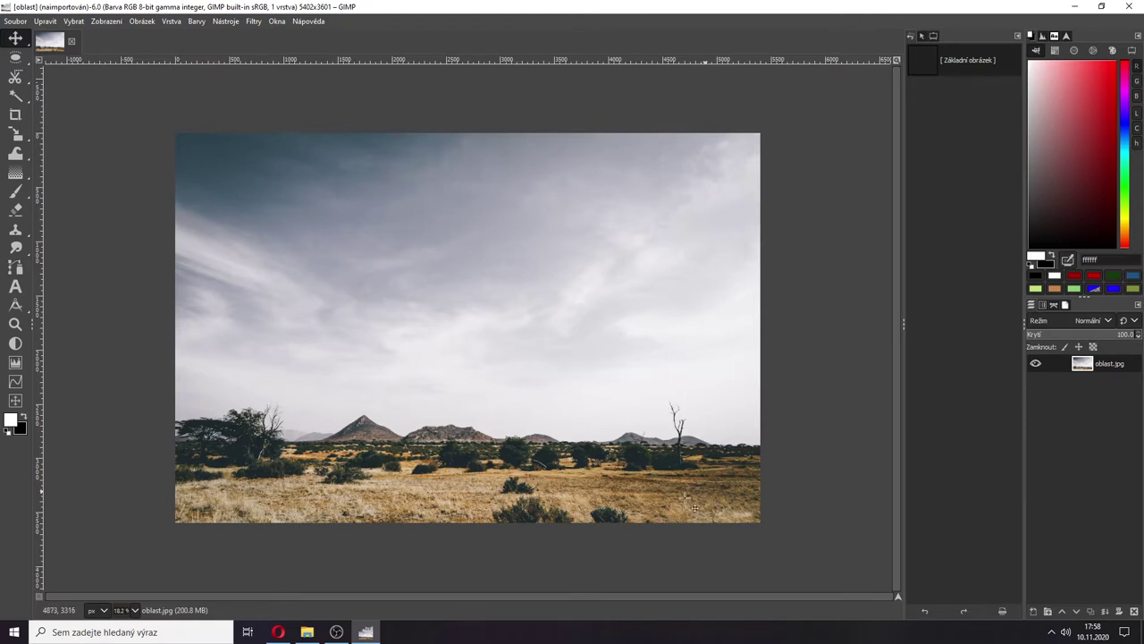
# - Make a Fuzzy Select selection of the landscape below the sky and display the tool's options
pyautogui.click(15, 95)
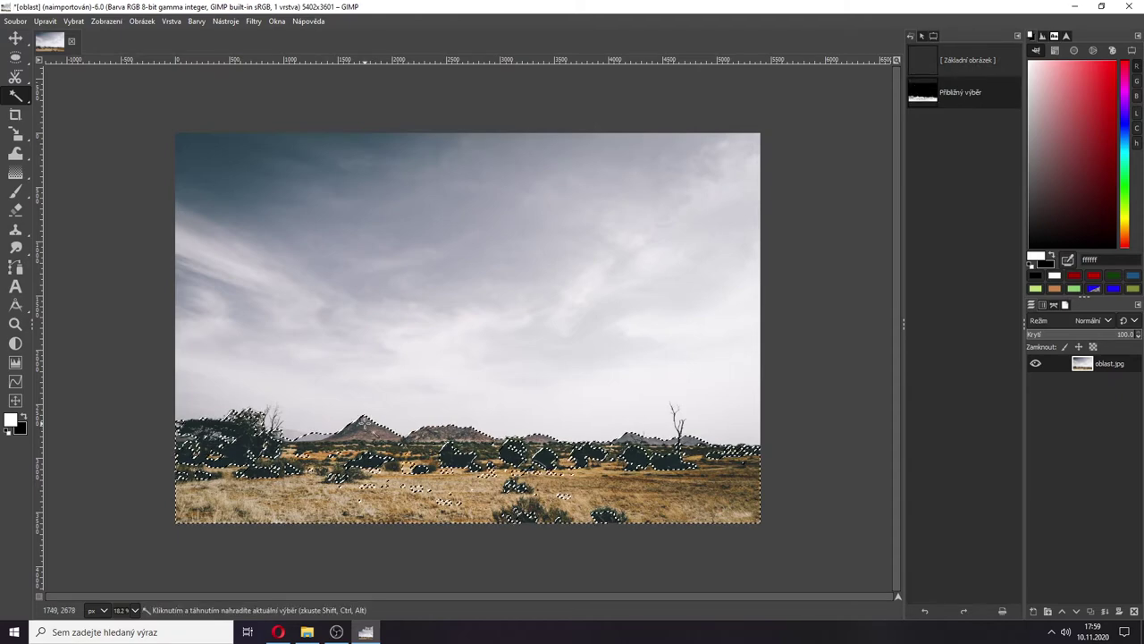
pyautogui.click(925, 35)
pyautogui.click(934, 35)
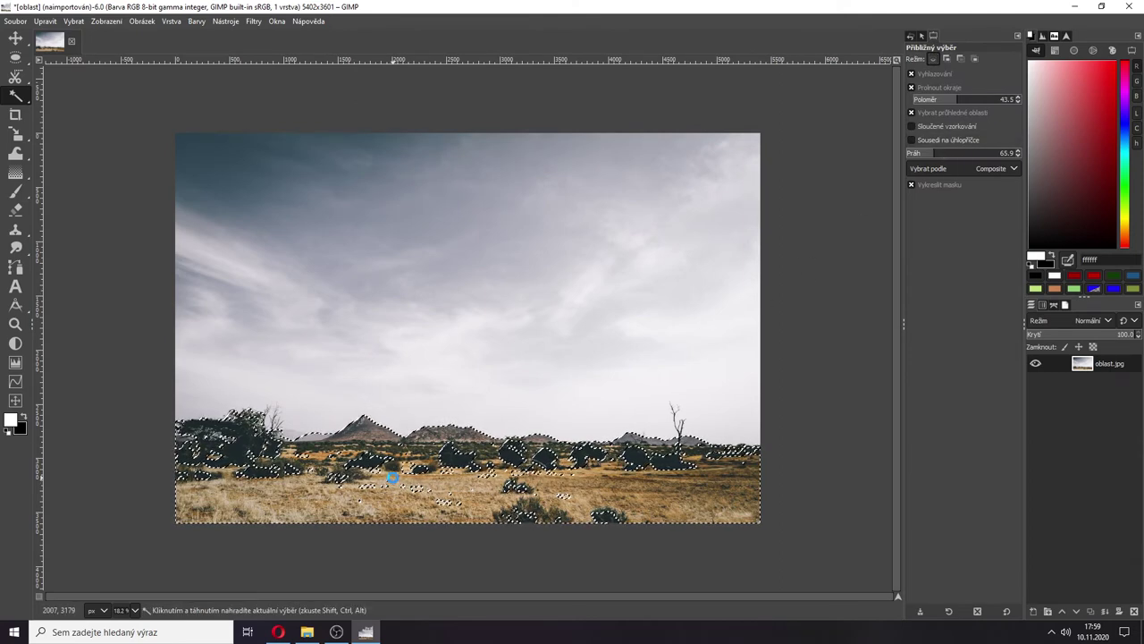
# - Clear the selection and reselect the landscape with Fuzzy Select by sampling the grass, then instead the tallest mountain
pyautogui.hotkey('ctrl', 'shift', 'a')
pyautogui.click(392, 480)
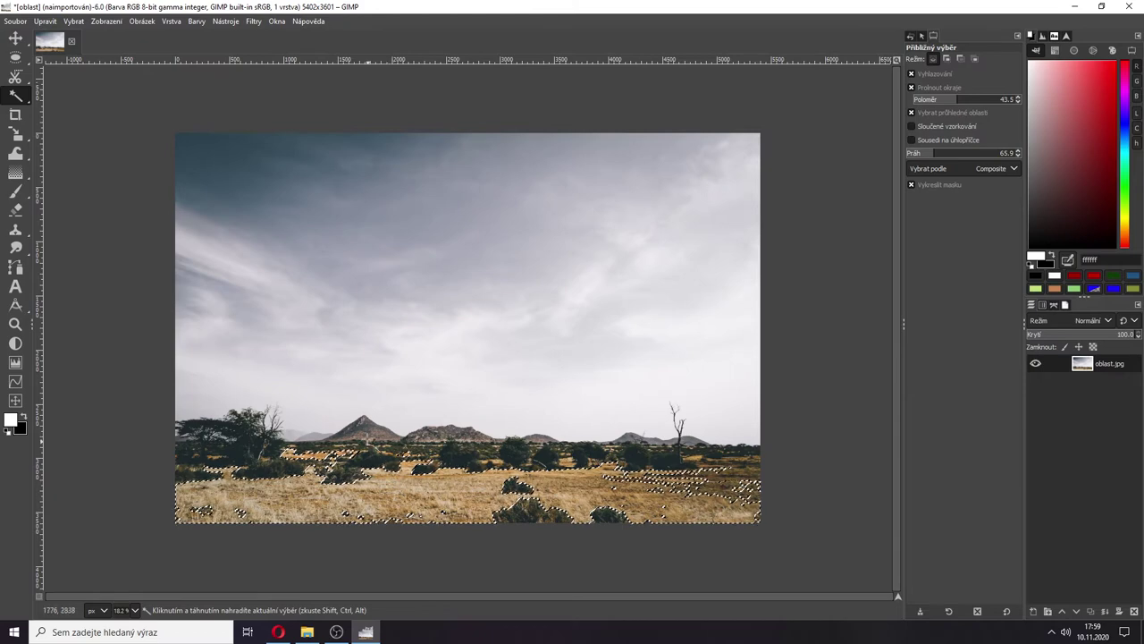
pyautogui.hotkey('ctrl', 'shift', 'a')
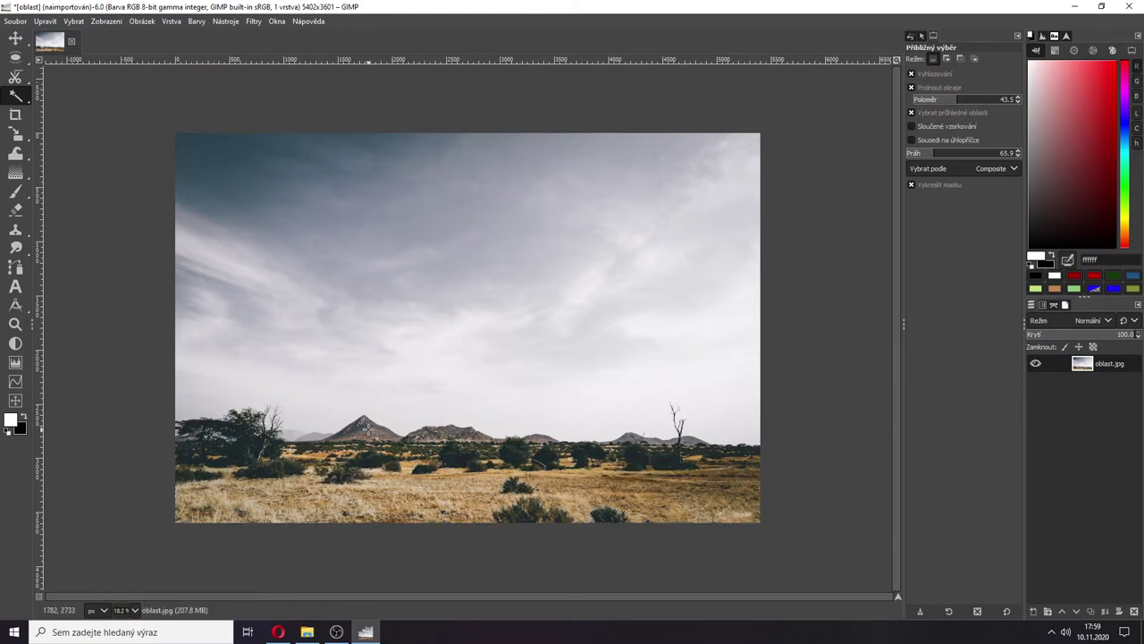
pyautogui.click(366, 429)
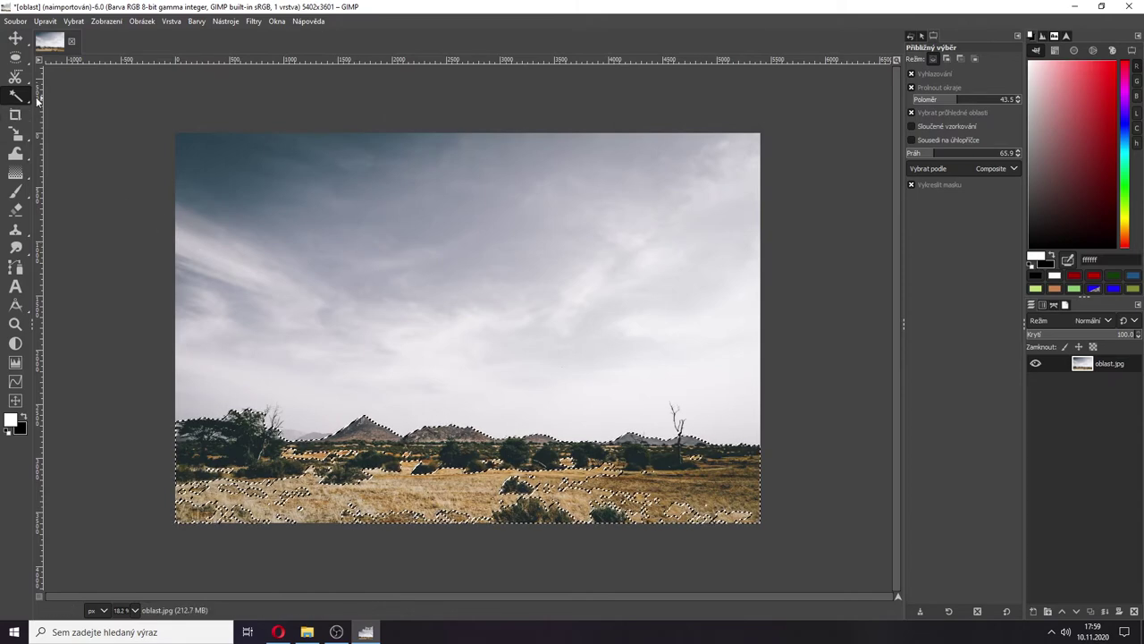
# - Add a rectangle of about 946 × 979 px over the ground in the image's lower-left corner to the selection
pyautogui.moveTo(16, 58)
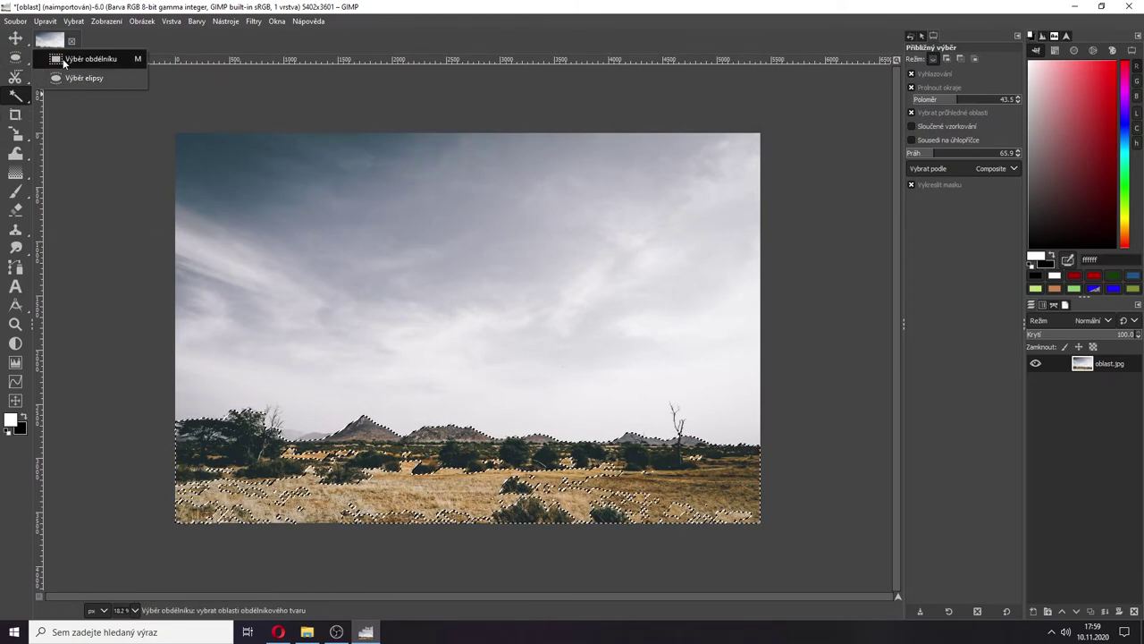
pyautogui.click(89, 59)
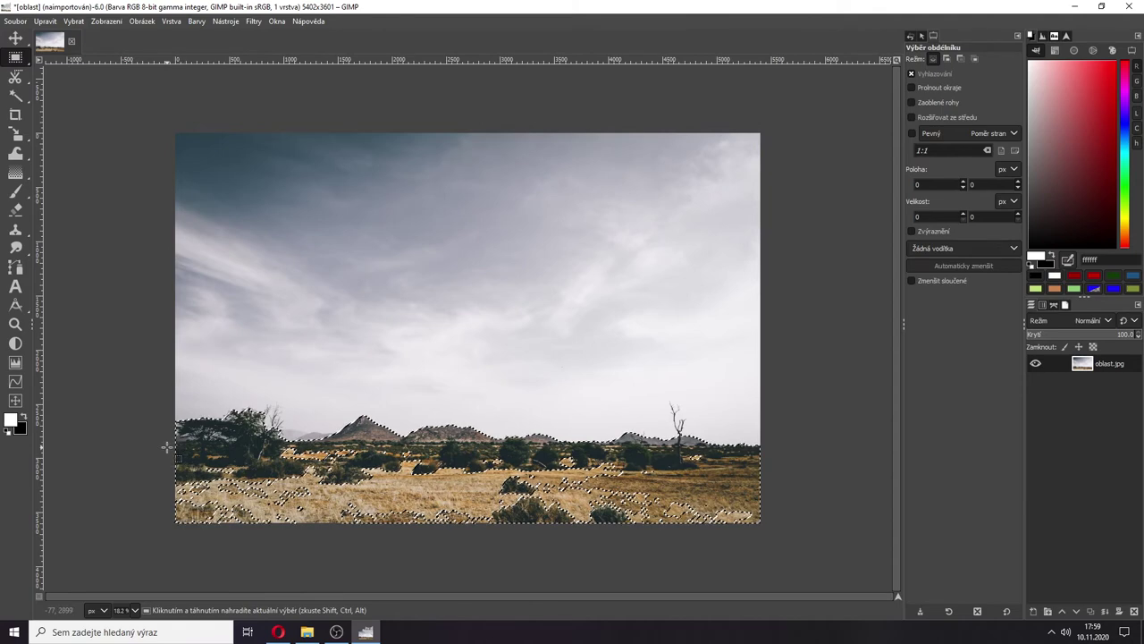
pyautogui.press('shift')
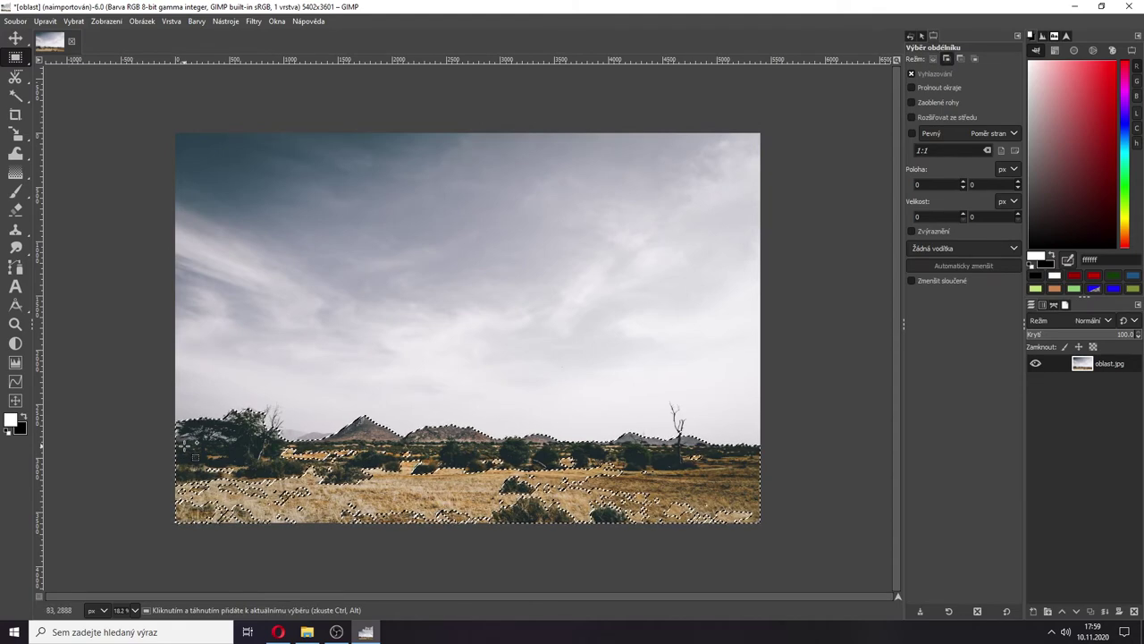
pyautogui.moveTo(175, 436); pyautogui.dragTo(275, 539)
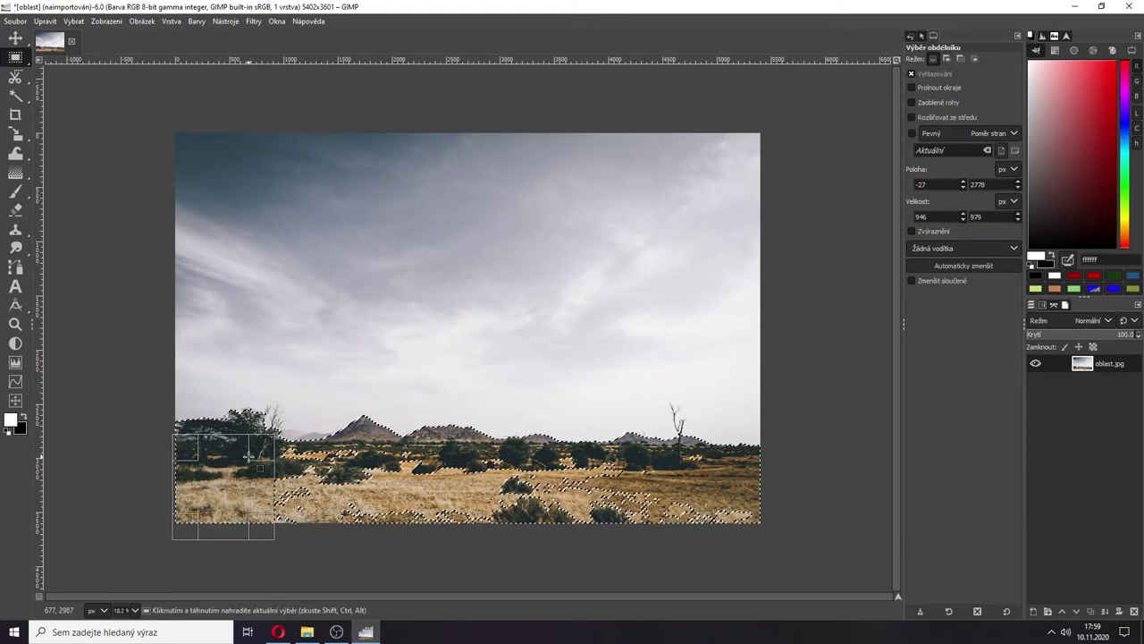
pyautogui.press('ctrl')
pyautogui.click(249, 488)
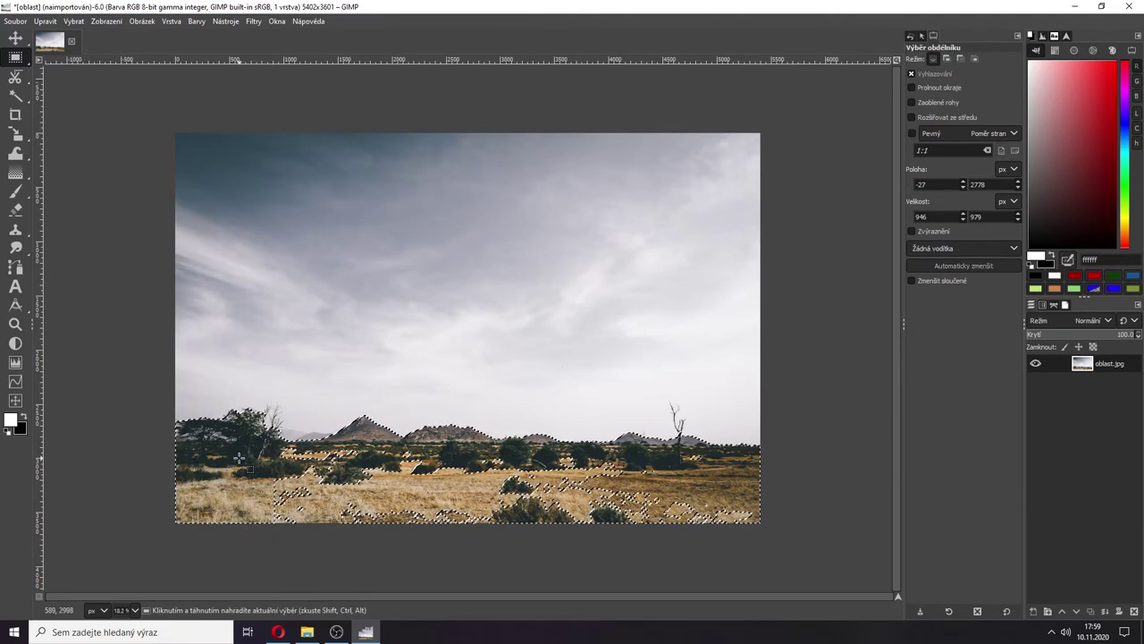
# - Add two rectangles, about 5005 × 825 px and 4493 × 660 px, over the remaining ground to the selection
pyautogui.moveTo(240, 457); pyautogui.dragTo(694, 526)
pyautogui.moveTo(778, 540)
pyautogui.mouseDown()
pyautogui.moveTo(799, 542)
pyautogui.moveTo(786, 544)
pyautogui.mouseUp()
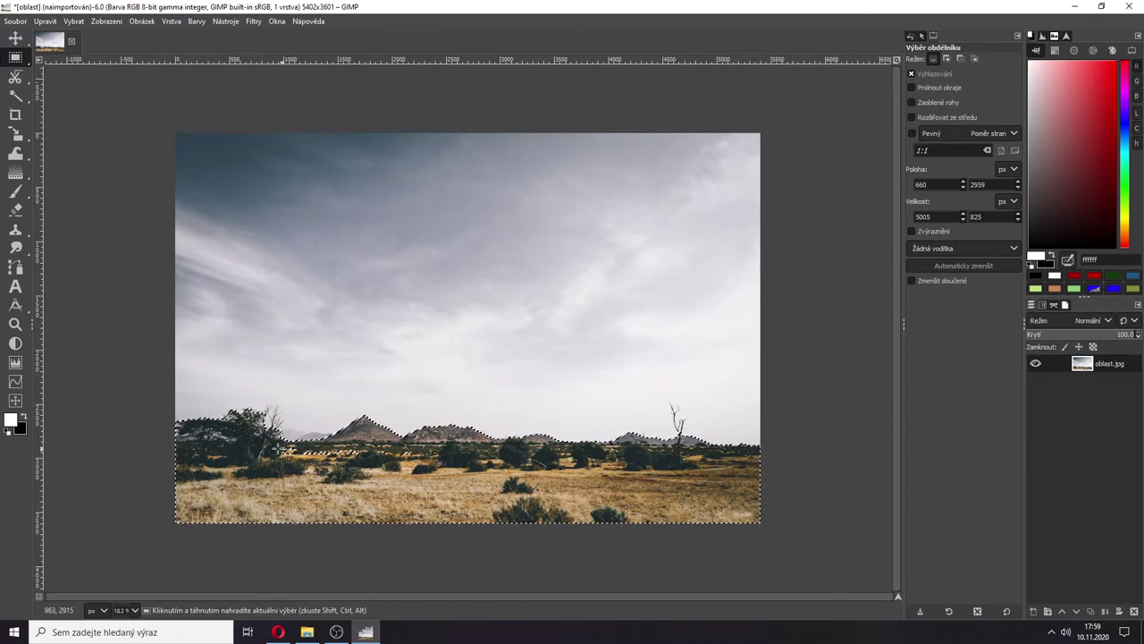
pyautogui.moveTo(271, 446); pyautogui.dragTo(759, 518)
pyautogui.press('Return')
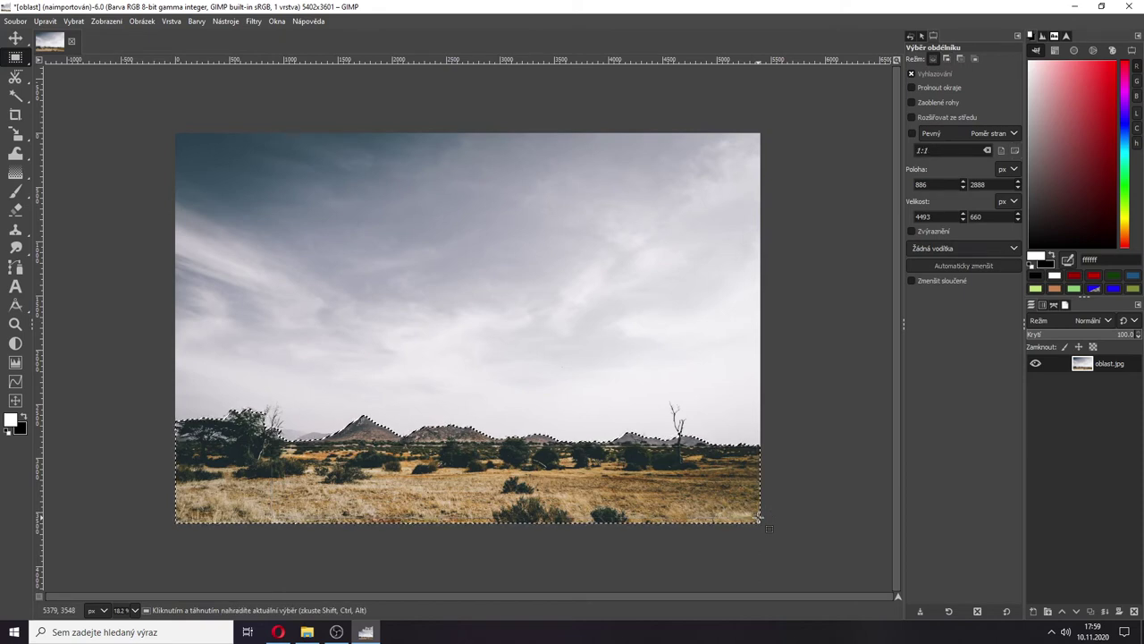
# - Check the selection's edge along the horizon and turn on the Quick Mask for it
pyautogui.scroll(1, 662, 470)
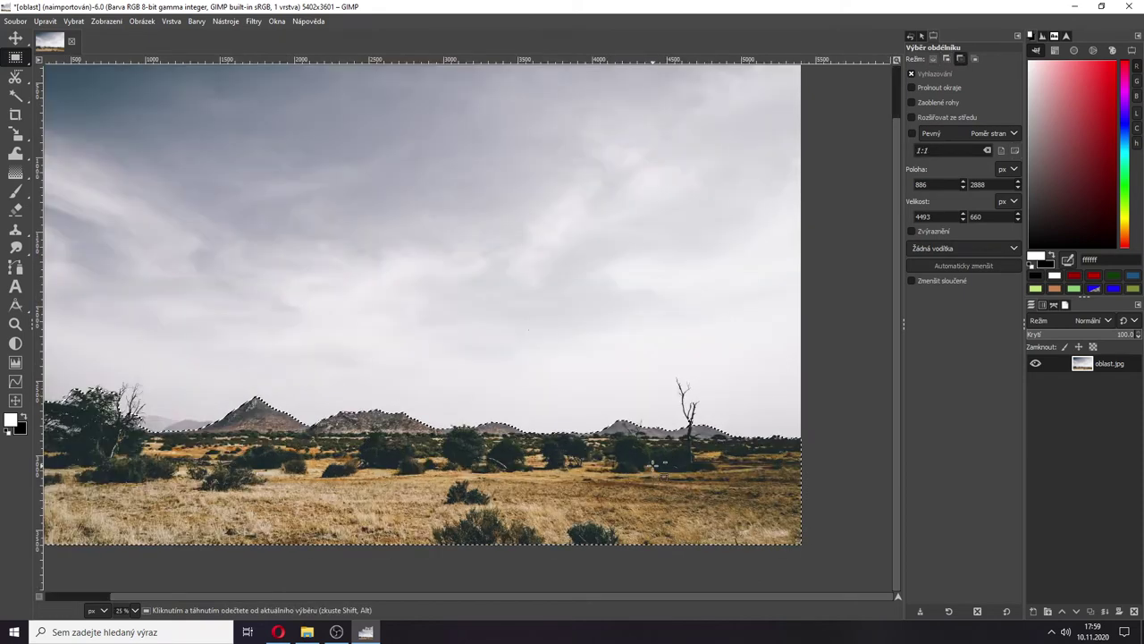
pyautogui.scroll(-2, 273, 436)
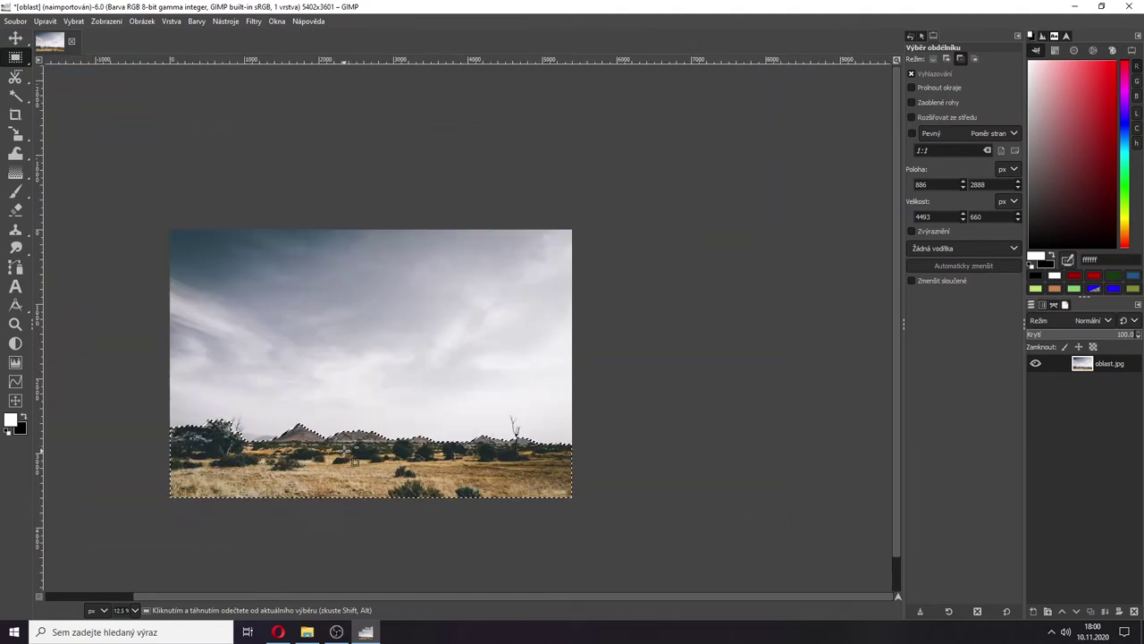
pyautogui.scroll(2, 273, 436)
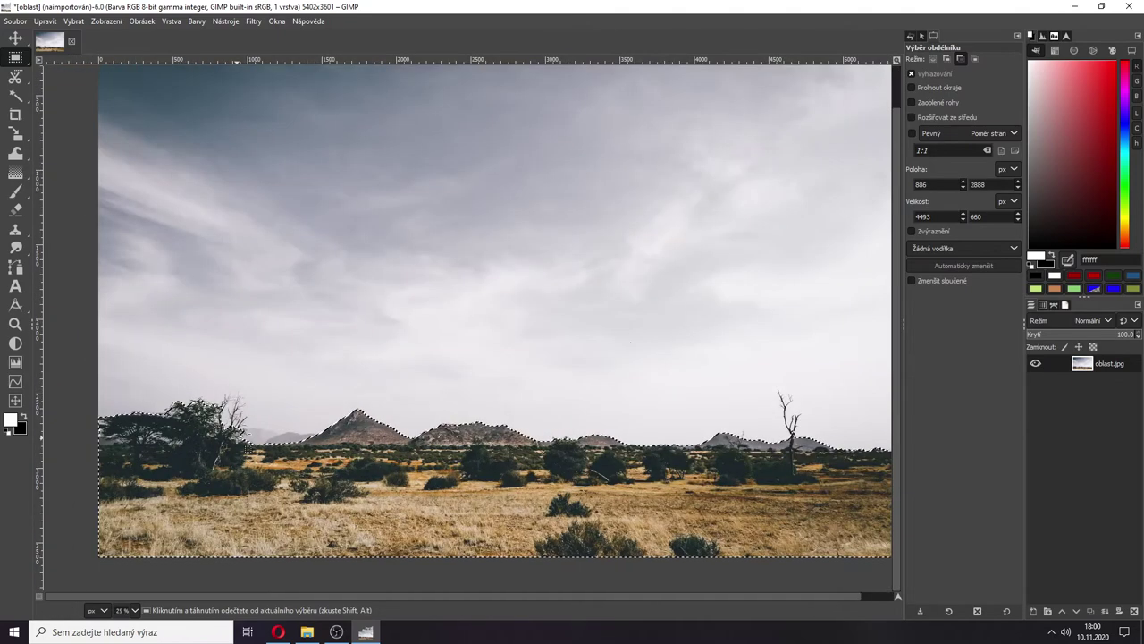
pyautogui.scroll(1, 260, 455)
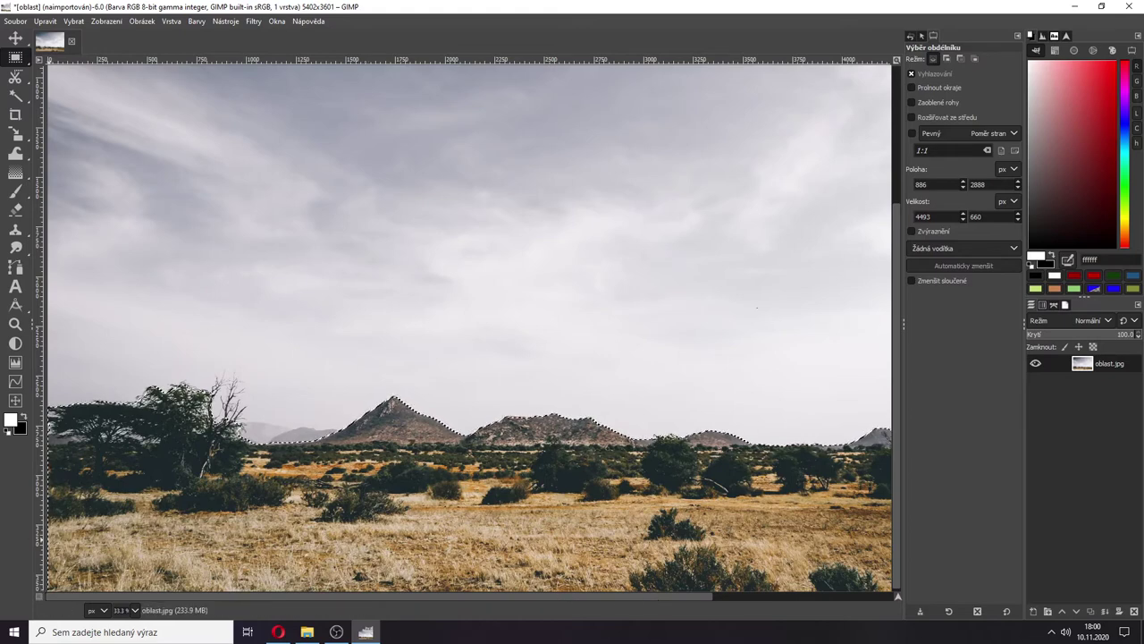
pyautogui.click(40, 597)
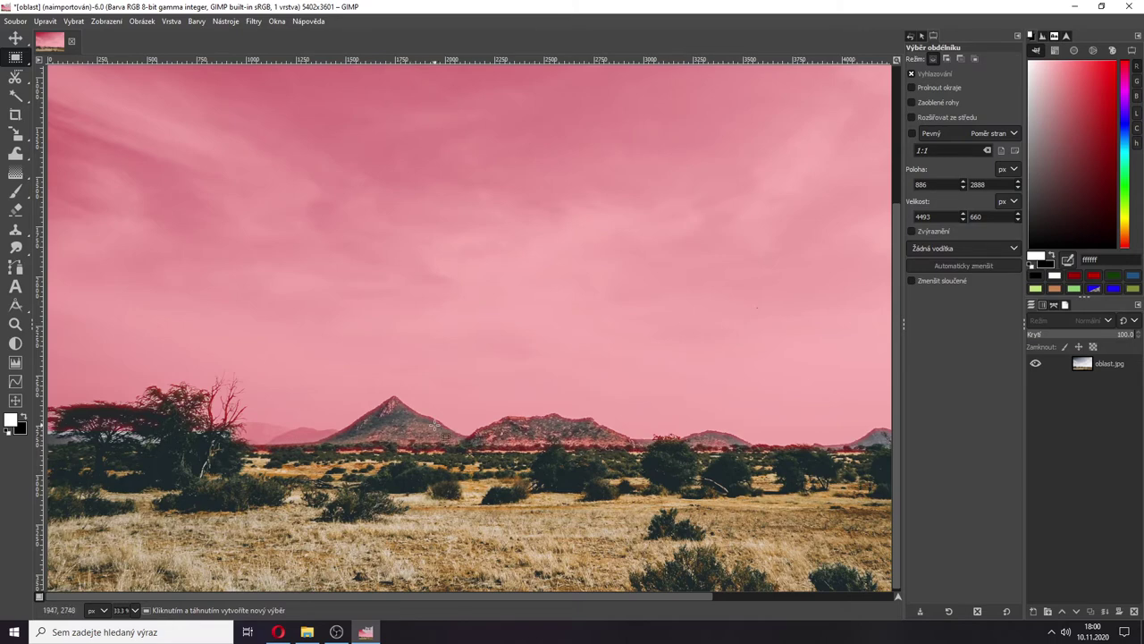
pyautogui.click(40, 598)
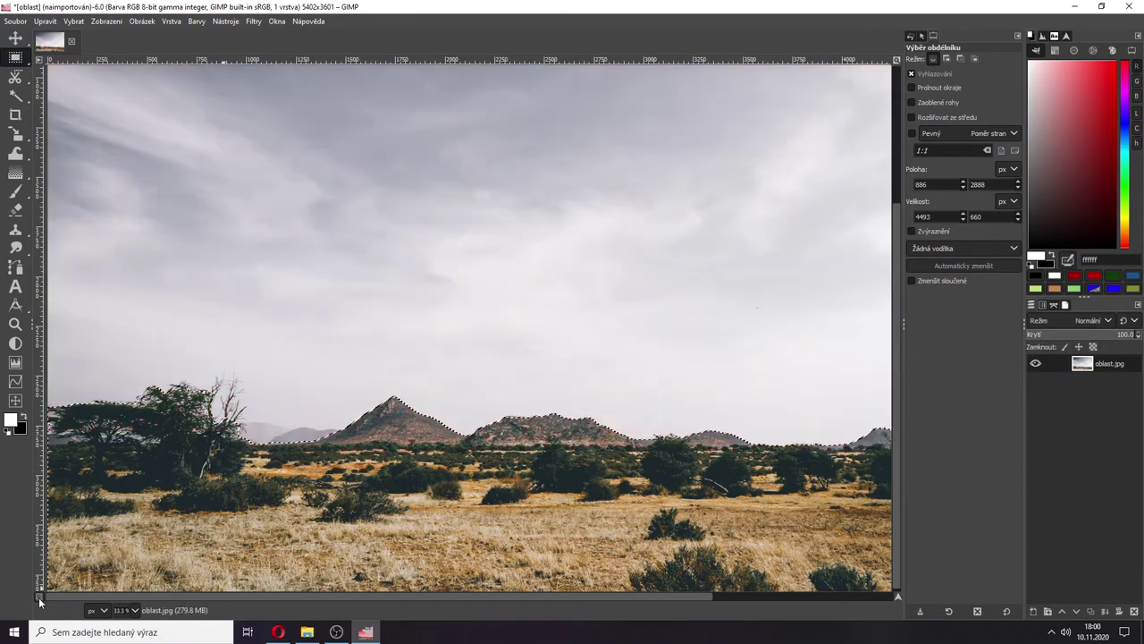
pyautogui.click(39, 598)
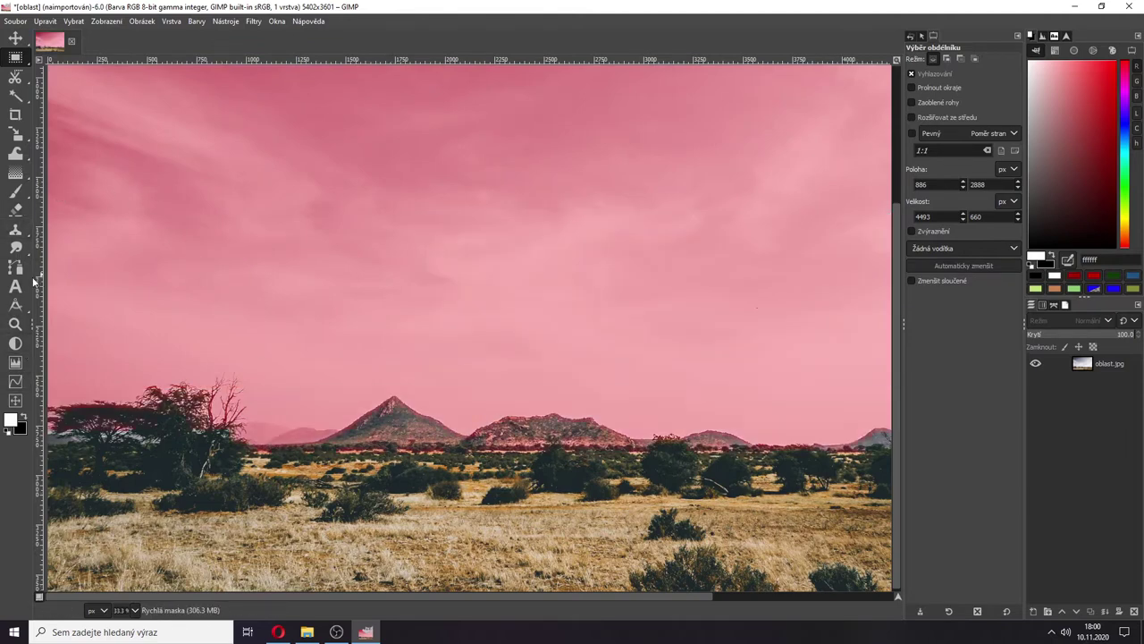
# - Set up the Paintbrush with the 2. Hardness 100 brush at size 108
pyautogui.click(15, 191)
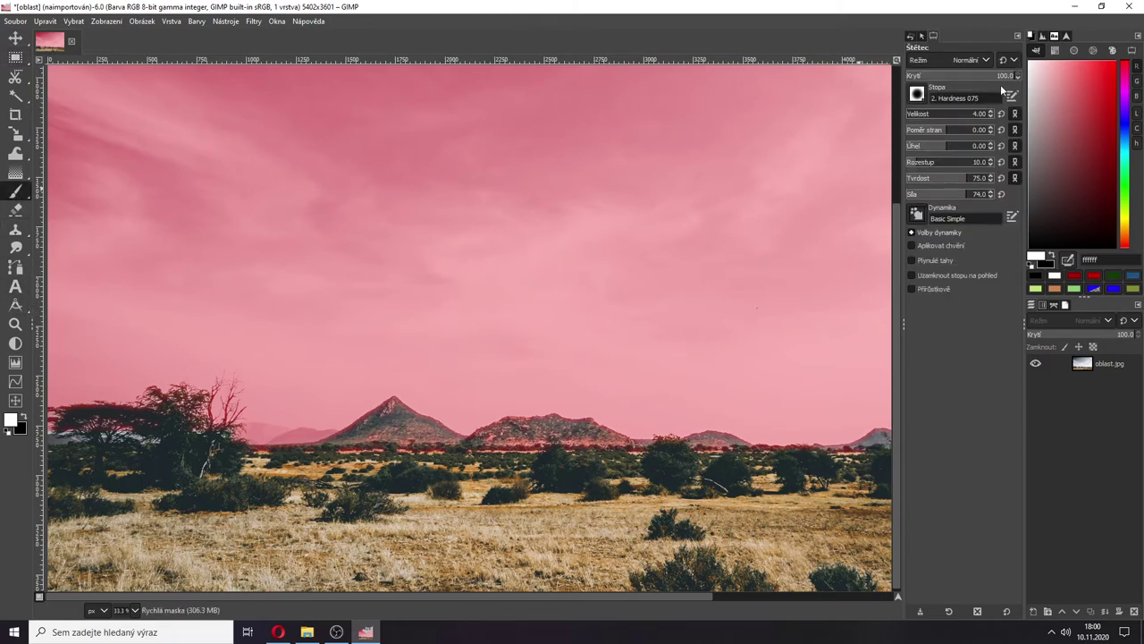
pyautogui.click(916, 94)
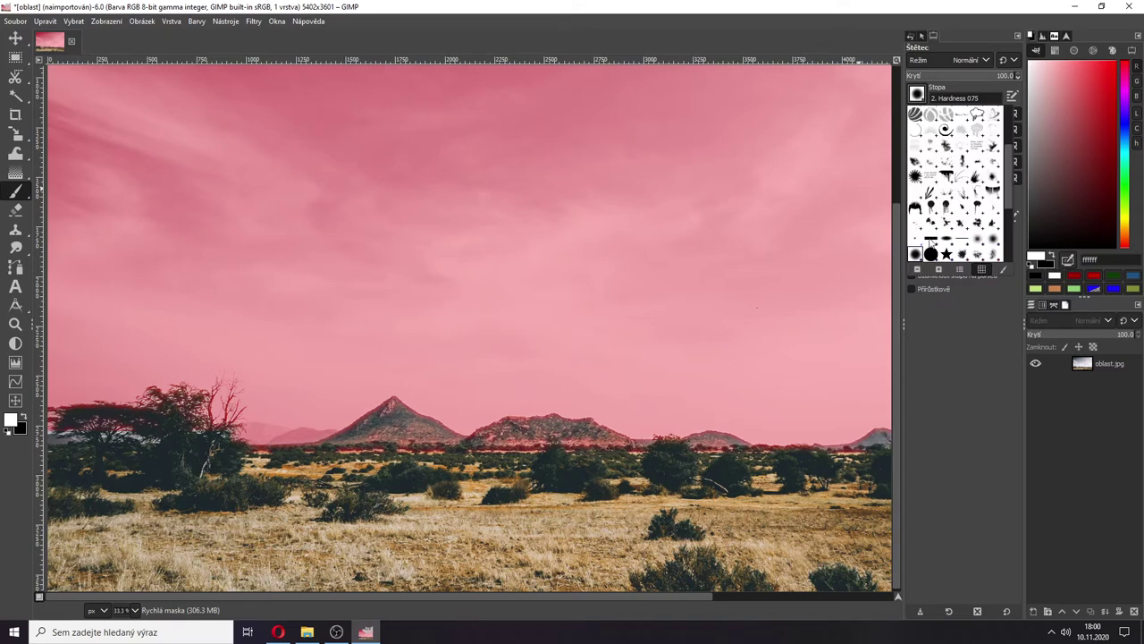
pyautogui.click(932, 254)
pyautogui.moveTo(920, 114); pyautogui.dragTo(929, 114)
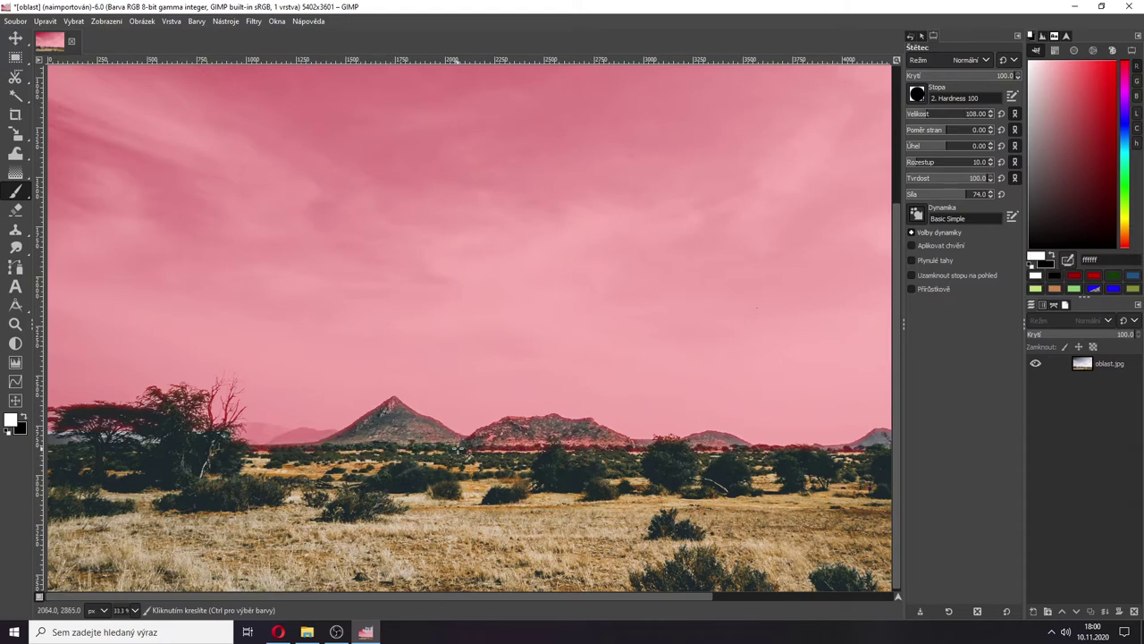
# - Undo a trial brush dab beside the tallest mountain and move the Undo History tab to the end of its dock
pyautogui.click(463, 432)
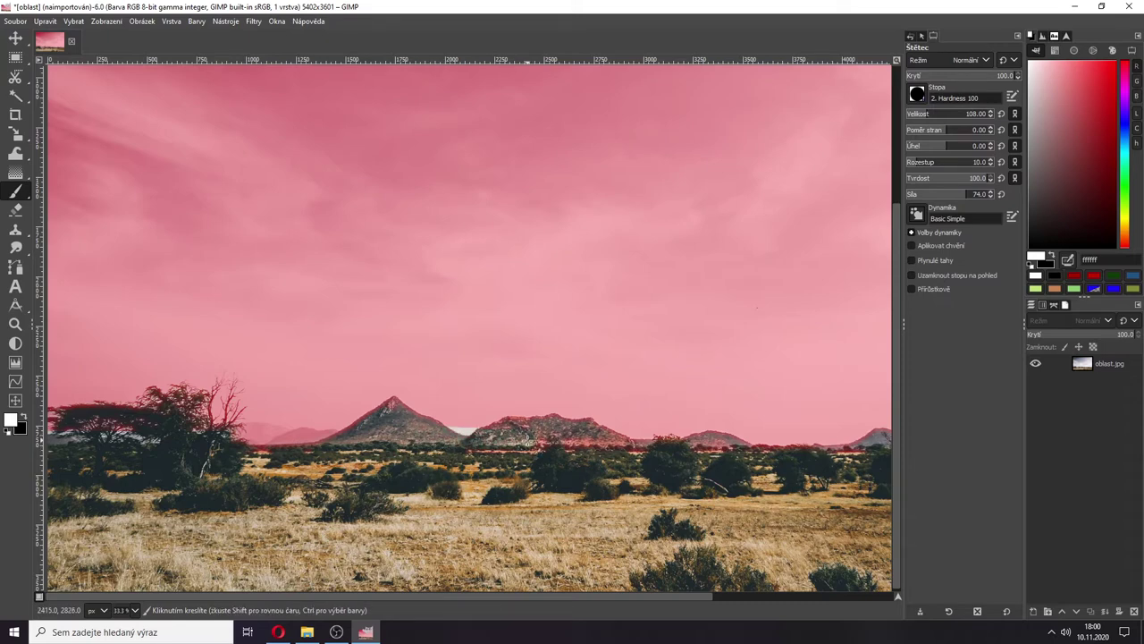
pyautogui.hotkey('ctrl', 'z')
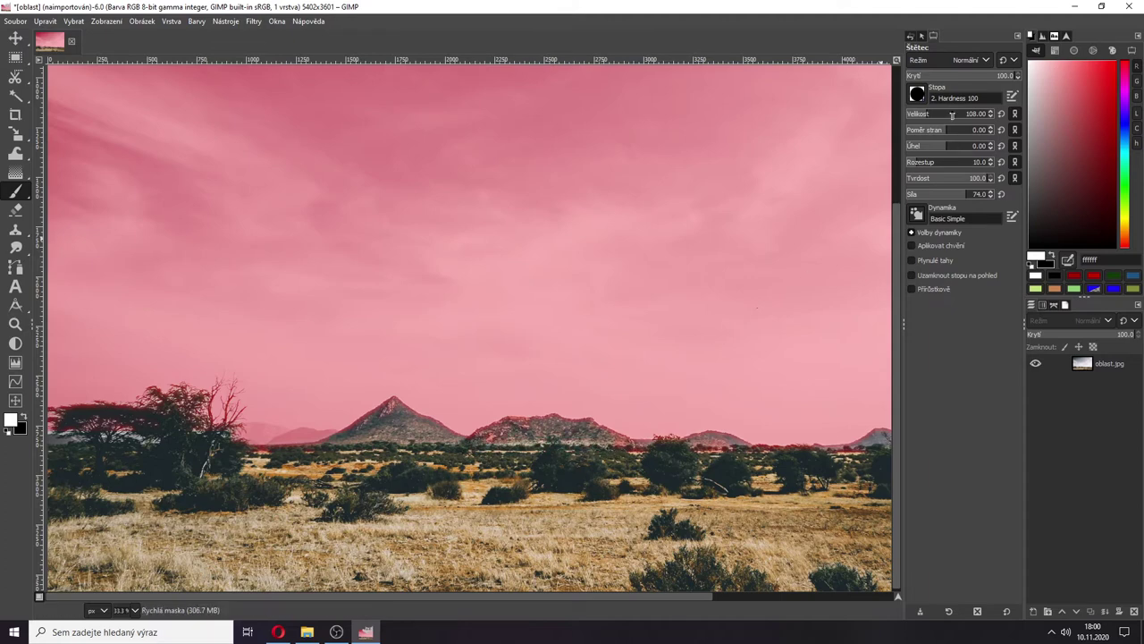
pyautogui.moveTo(910, 40); pyautogui.dragTo(955, 42)
pyautogui.click(932, 37)
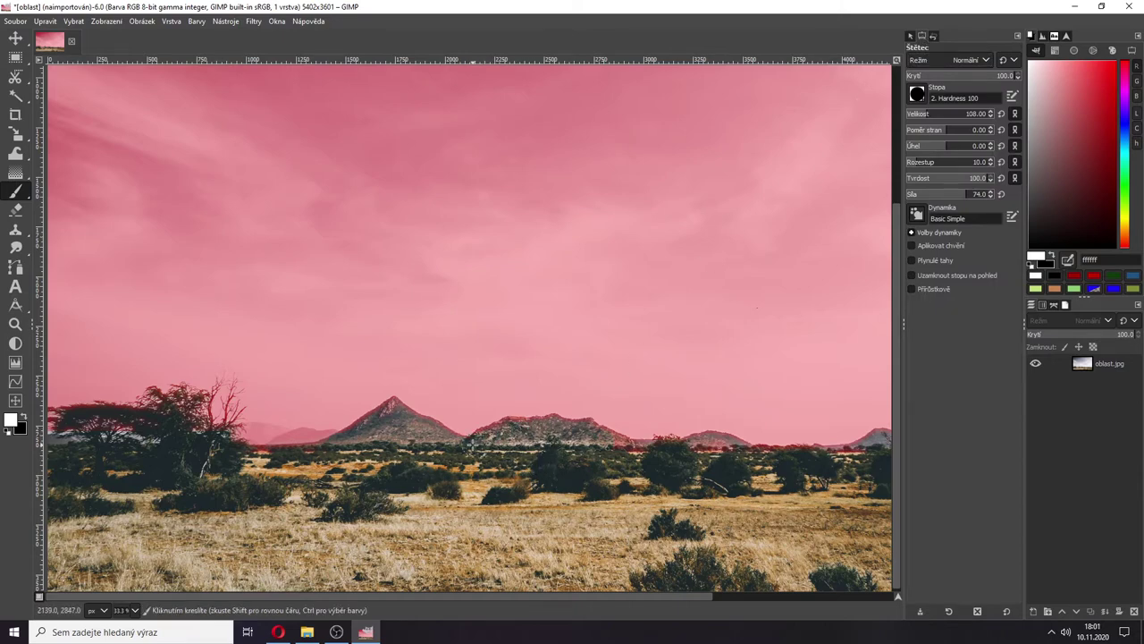
# - Paint white on the Quick Mask along the horizon between the mountains and over the distant hills beside the left tree
pyautogui.moveTo(624, 444); pyautogui.dragTo(649, 446)
pyautogui.moveTo(687, 594); pyautogui.dragTo(894, 563)
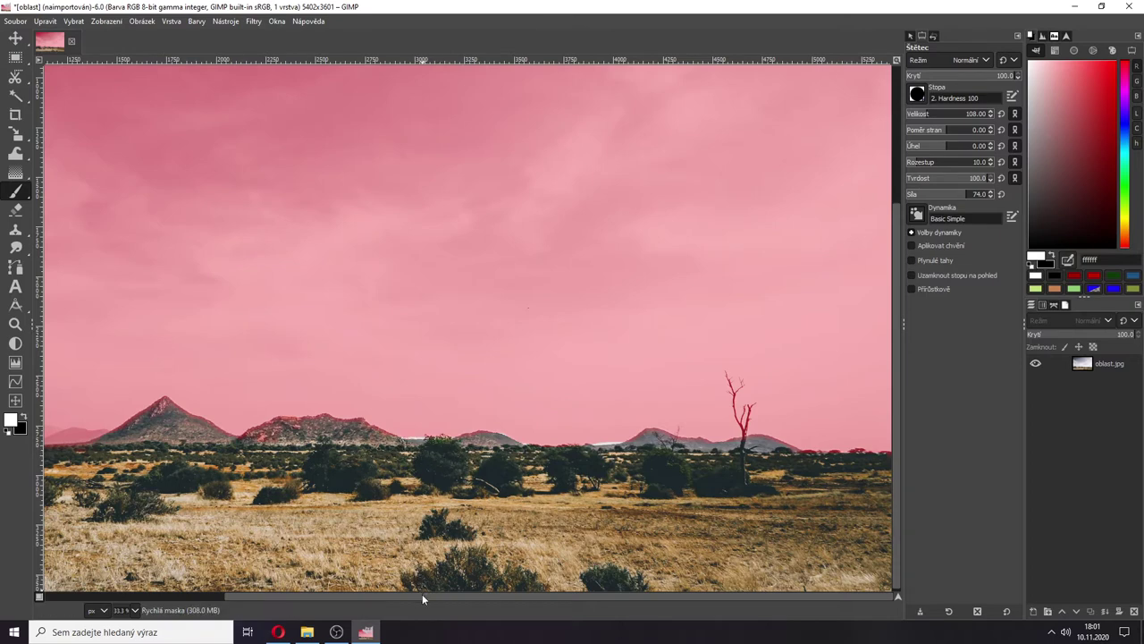
pyautogui.moveTo(422, 593); pyautogui.dragTo(168, 584)
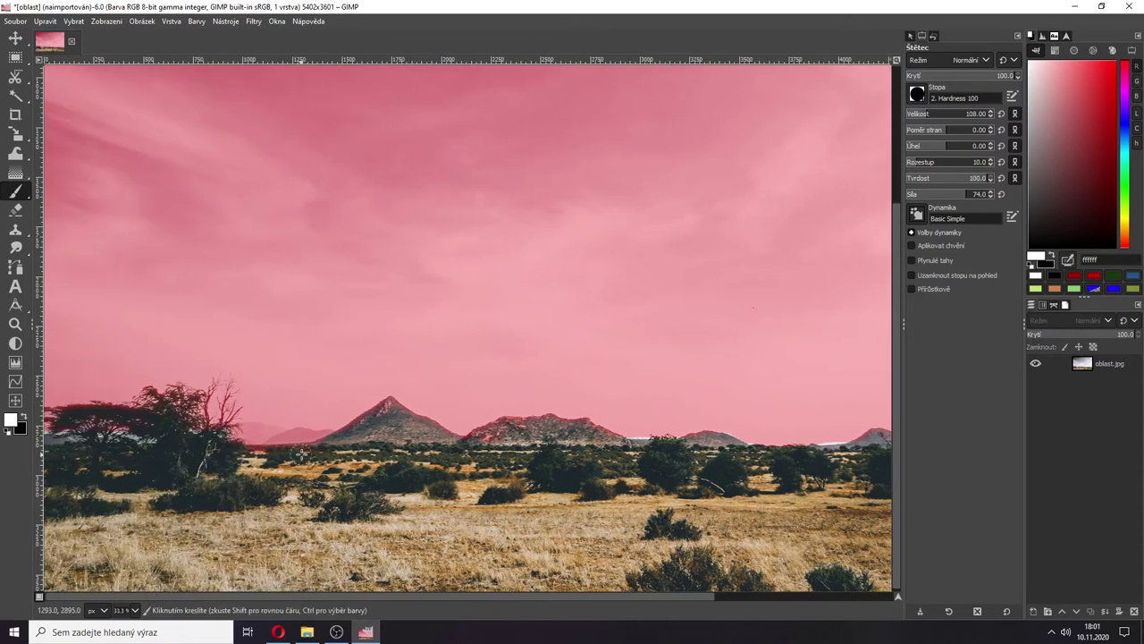
pyautogui.moveTo(301, 454)
pyautogui.mouseDown()
pyautogui.moveTo(326, 447)
pyautogui.moveTo(236, 444)
pyautogui.moveTo(263, 435)
pyautogui.moveTo(355, 444)
pyautogui.mouseUp()
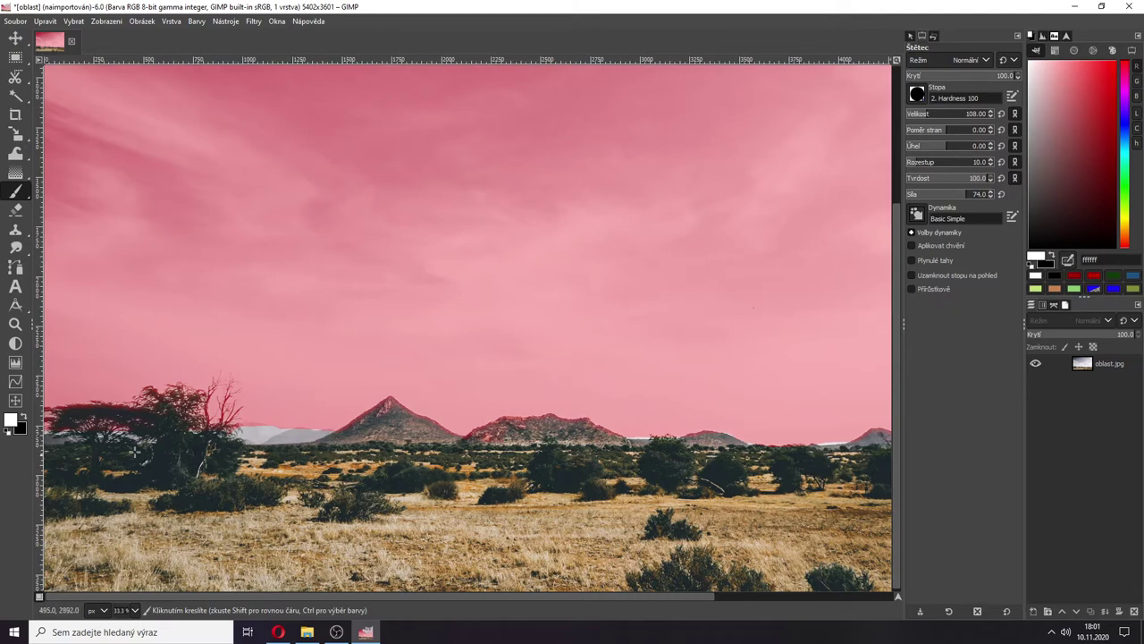
# - Paint white on the Quick Mask over the dense crown of the large tree near the image's left edge
pyautogui.scroll(3, 119, 440)
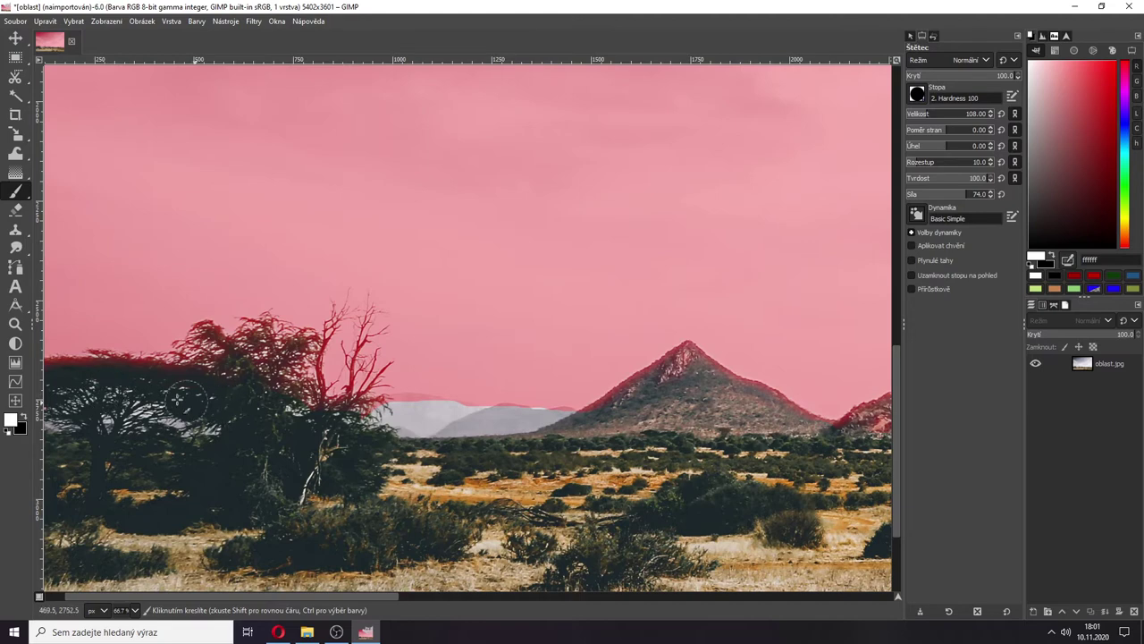
pyautogui.moveTo(309, 431)
pyautogui.mouseDown()
pyautogui.moveTo(265, 370)
pyautogui.moveTo(231, 373)
pyautogui.moveTo(246, 354)
pyautogui.moveTo(291, 372)
pyautogui.moveTo(302, 423)
pyautogui.mouseUp()
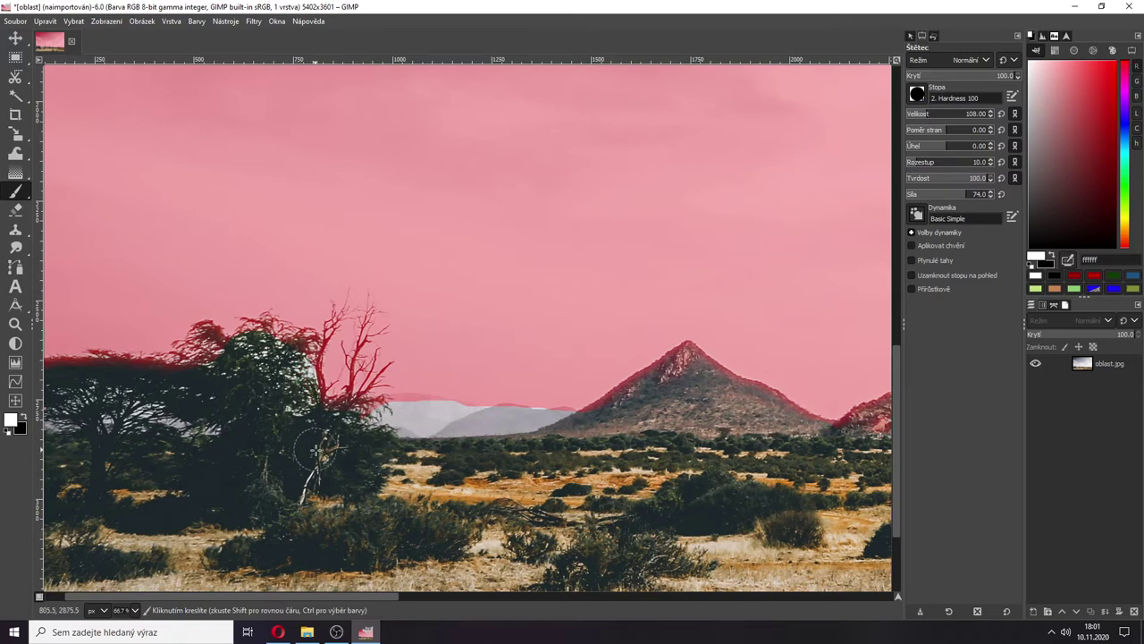
pyautogui.scroll(-4, 684, 468)
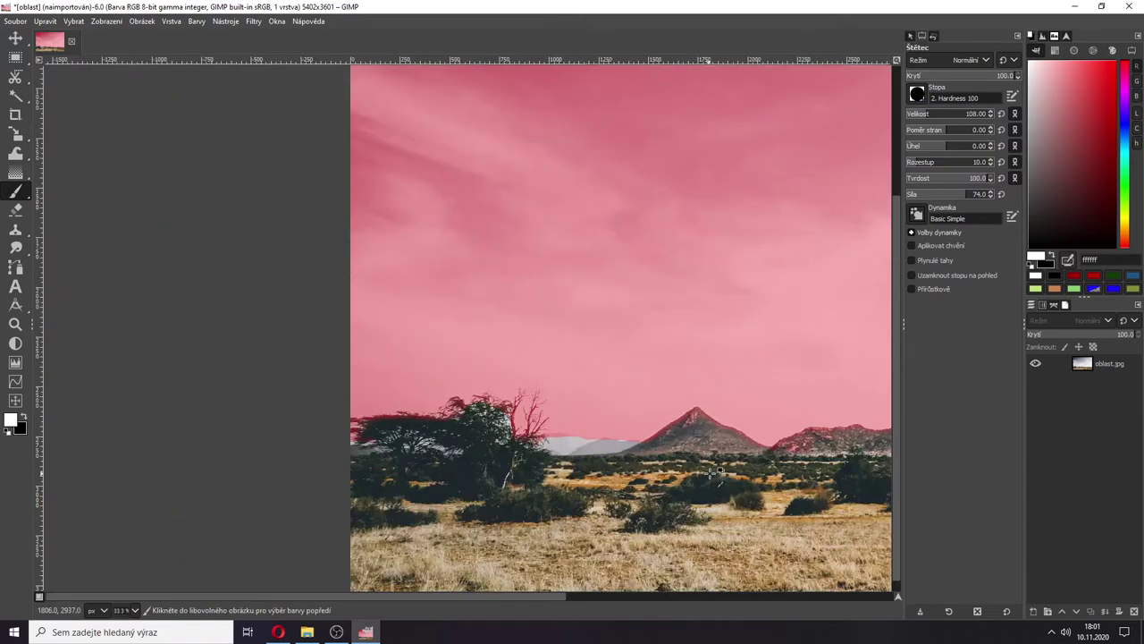
# - Switch the painting colour to black and paint on the Quick Mask over the bright sky gap just right of the middle mountain
pyautogui.scroll(1, 759, 487)
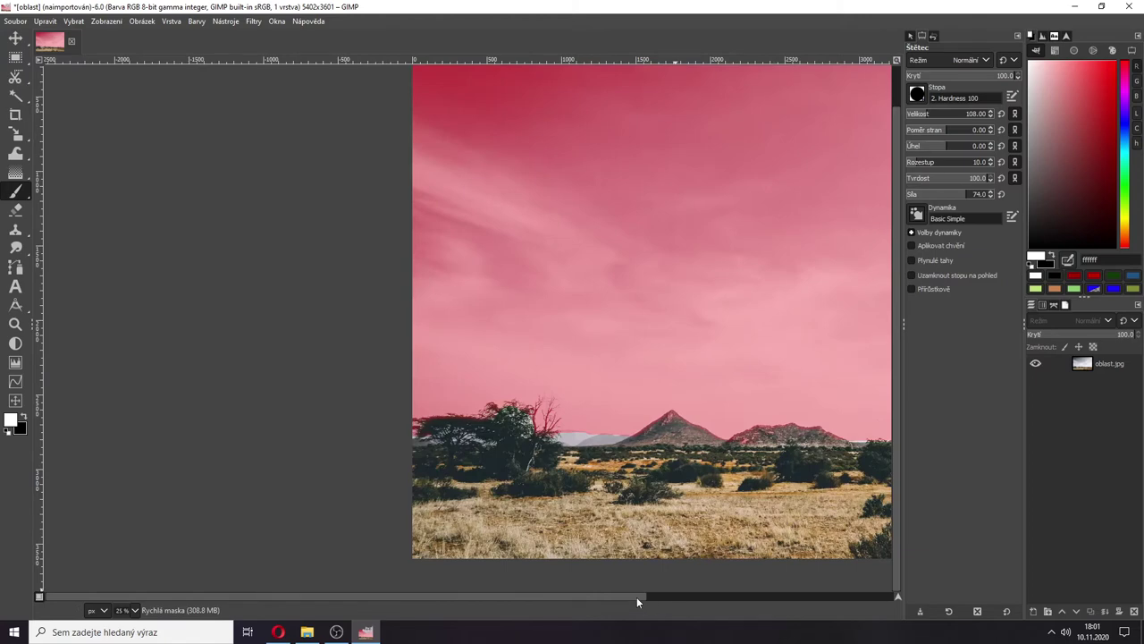
pyautogui.moveTo(636, 597); pyautogui.dragTo(687, 593)
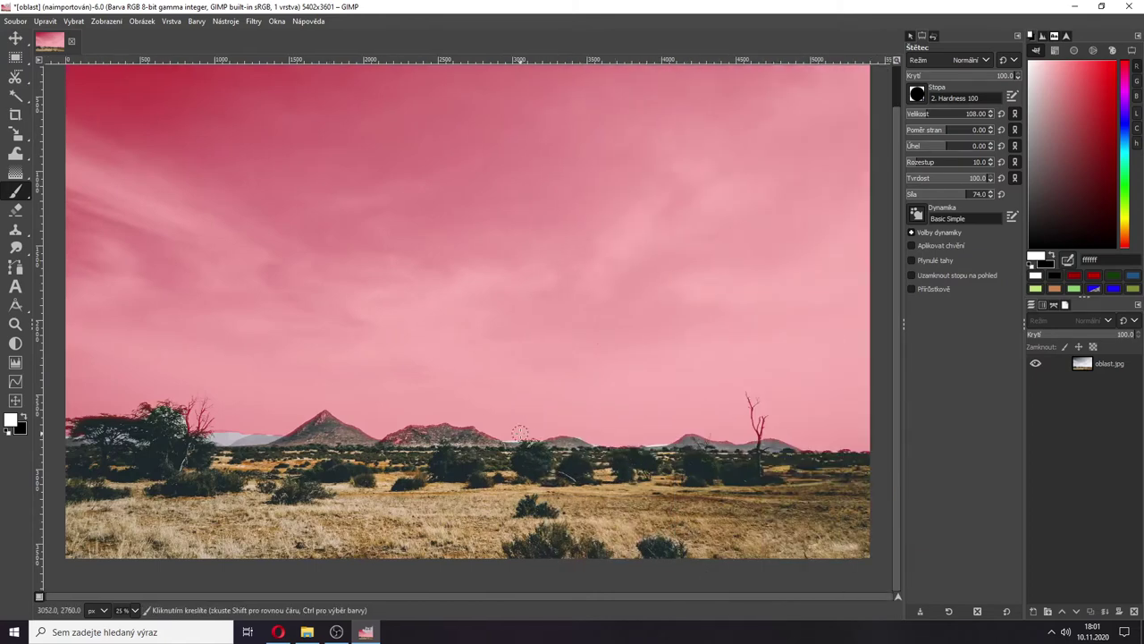
pyautogui.scroll(2, 520, 433)
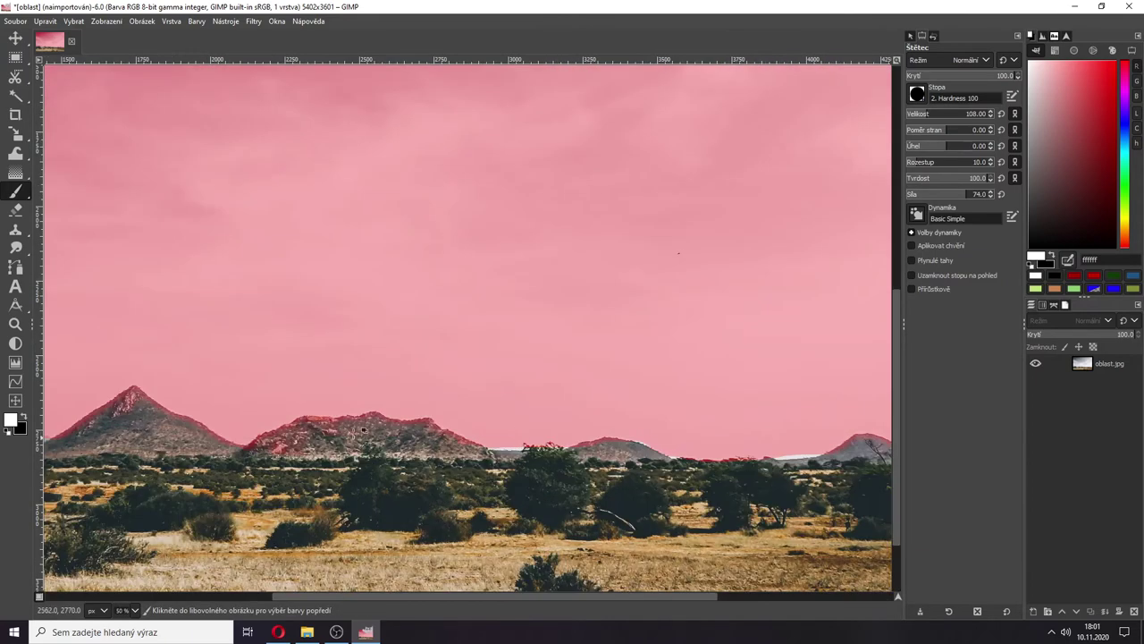
pyautogui.click(25, 418)
pyautogui.moveTo(505, 434); pyautogui.dragTo(510, 436)
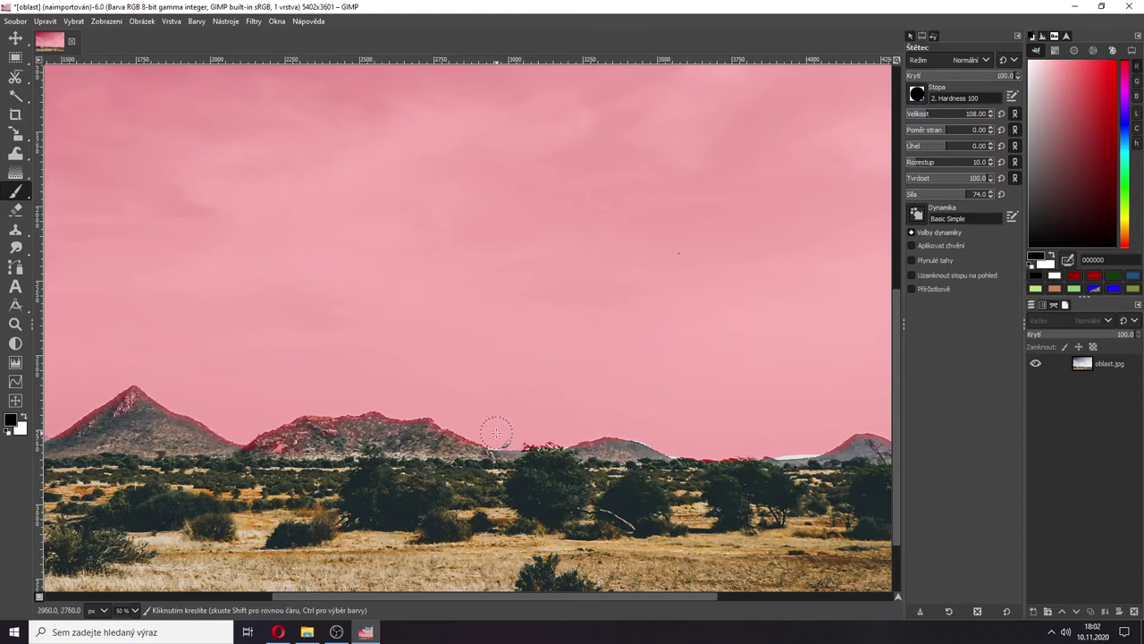
# - Choose the 2. Hardness 075 brush at size 51 and paint black over the remaining bright sky spots along the right-hand horizon
pyautogui.click(918, 93)
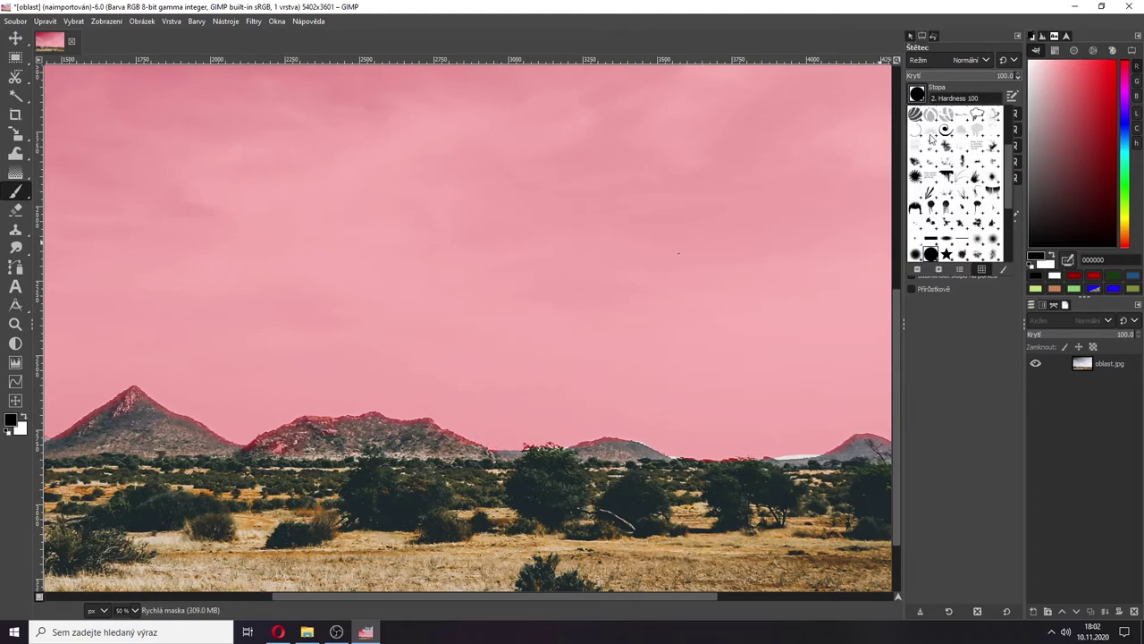
pyautogui.click(923, 256)
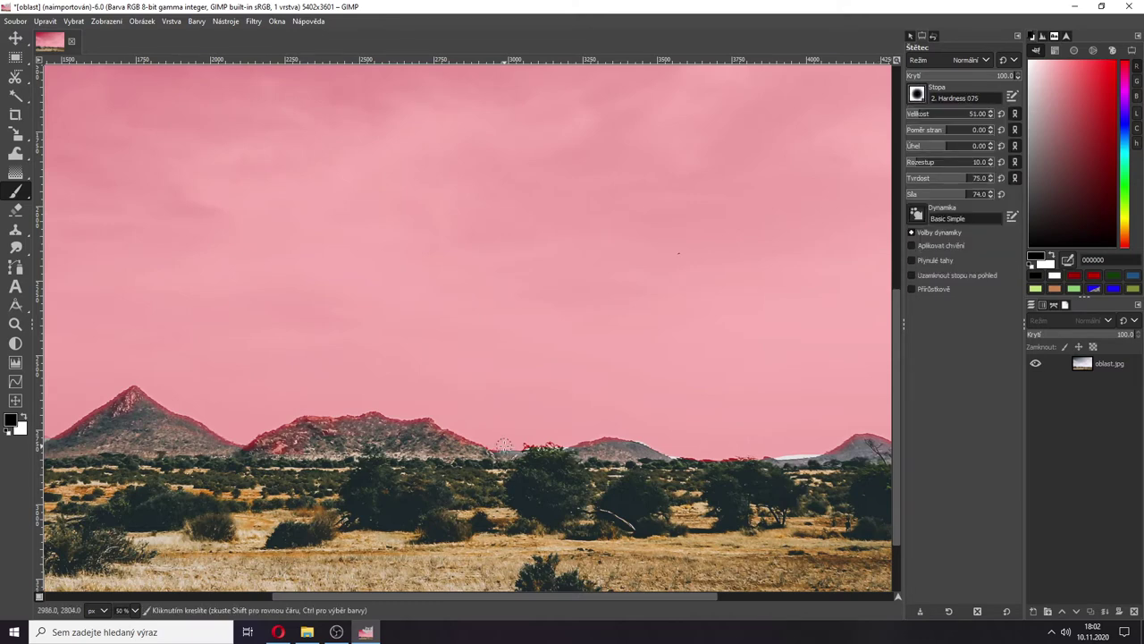
pyautogui.moveTo(501, 441); pyautogui.dragTo(518, 441)
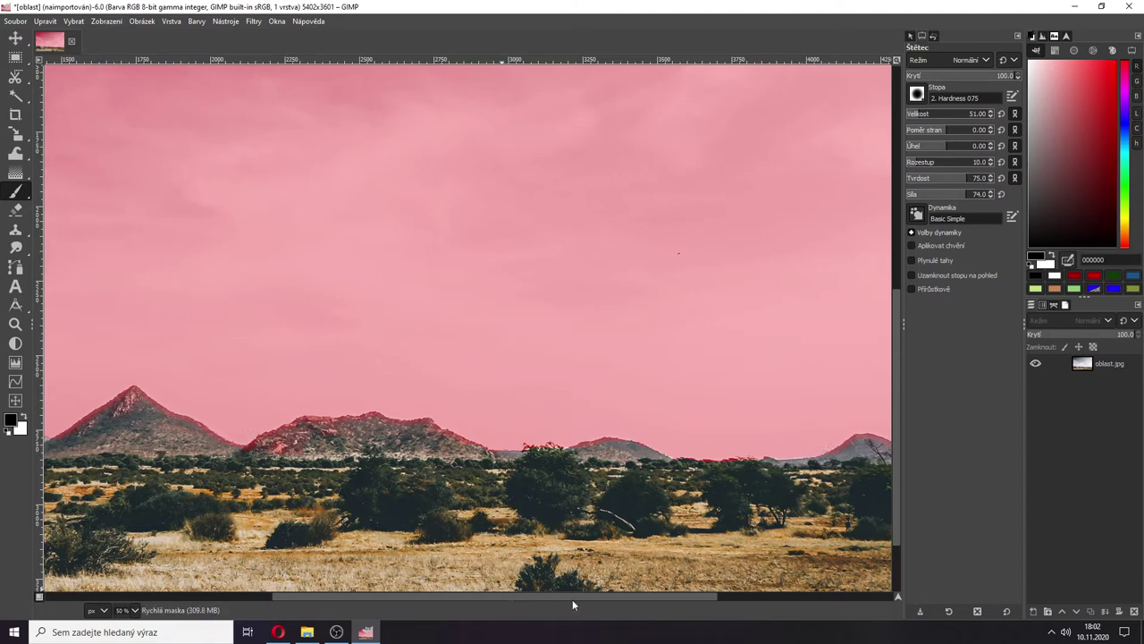
# - Switch the painting colour to white and paint on the Quick Mask over the flat-topped tree at the image's left edge
pyautogui.moveTo(572, 596); pyautogui.dragTo(304, 580)
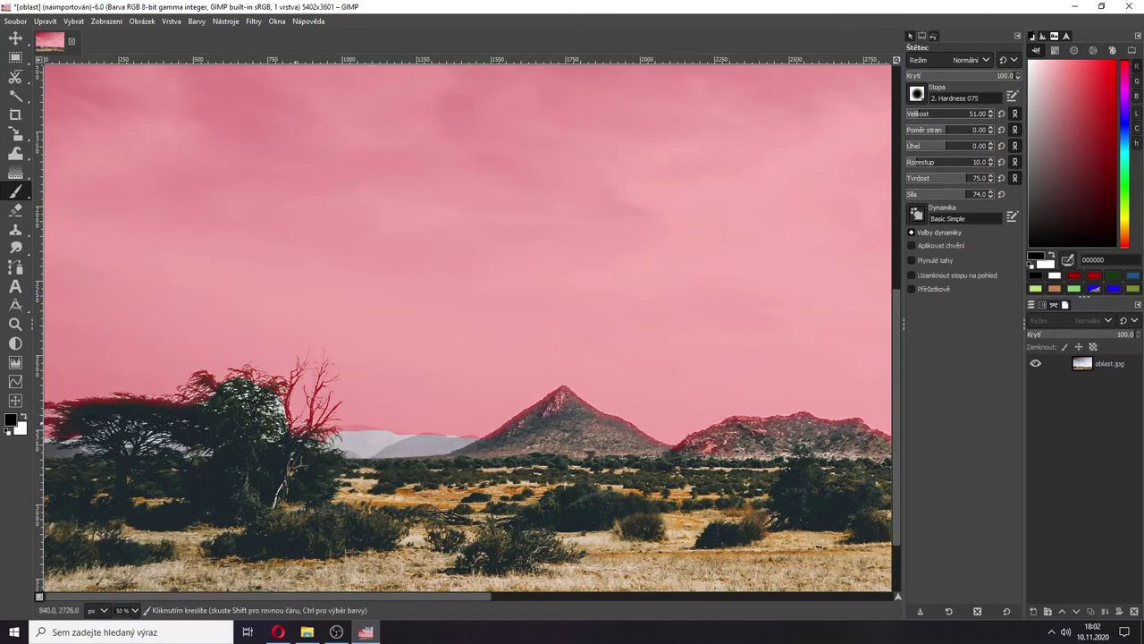
pyautogui.click(24, 415)
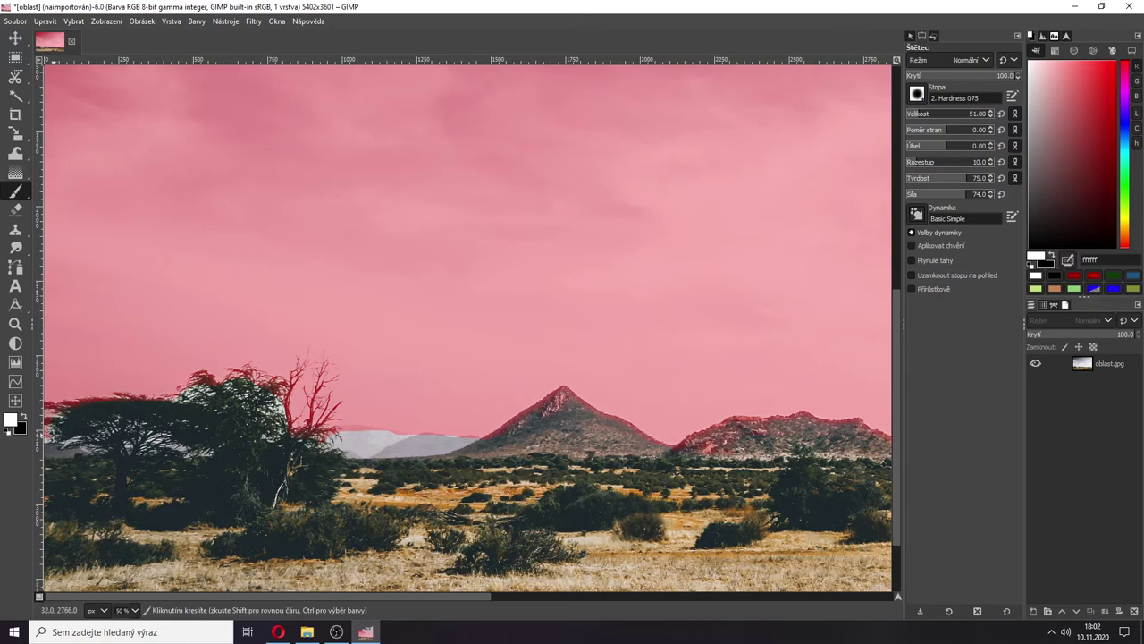
pyautogui.scroll(-1, 784, 437)
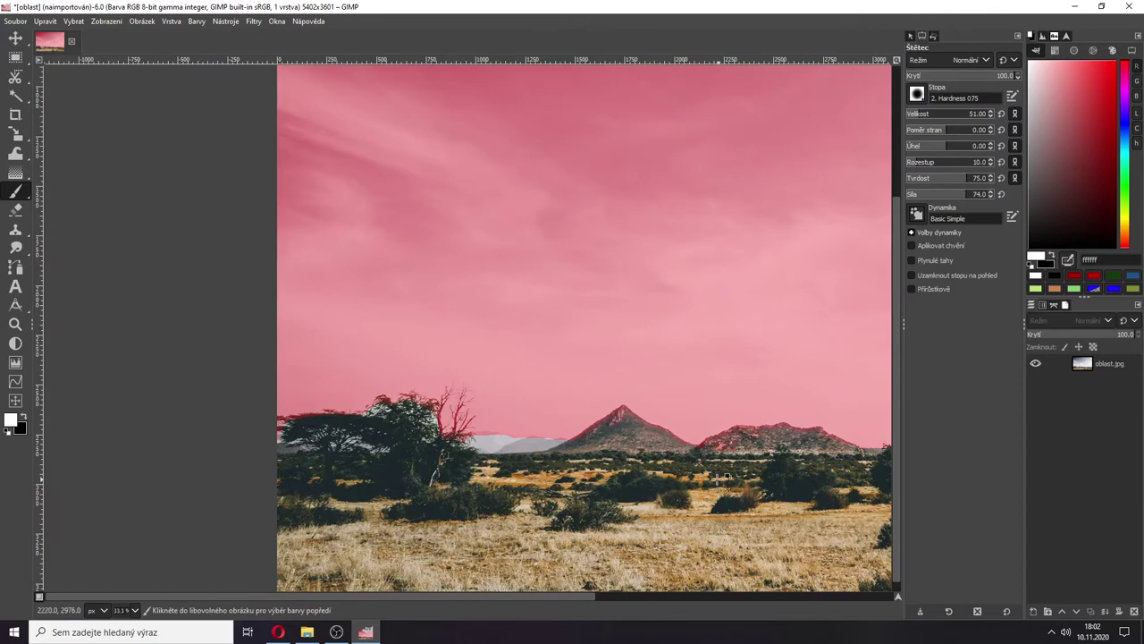
pyautogui.moveTo(561, 593); pyautogui.dragTo(626, 592)
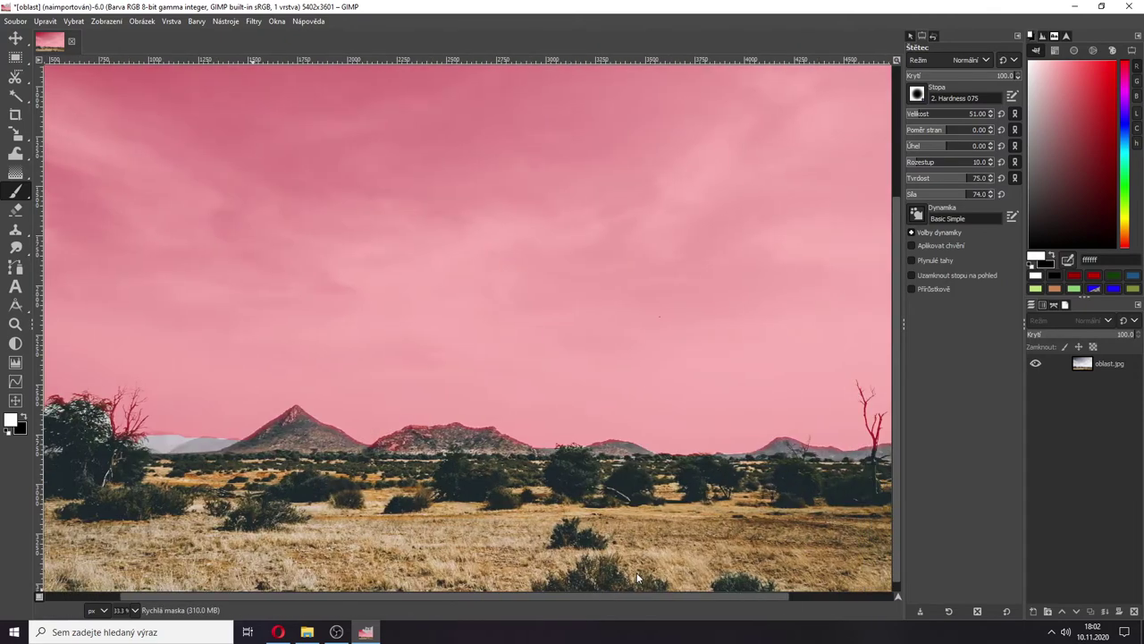
pyautogui.scroll(-1, 755, 474)
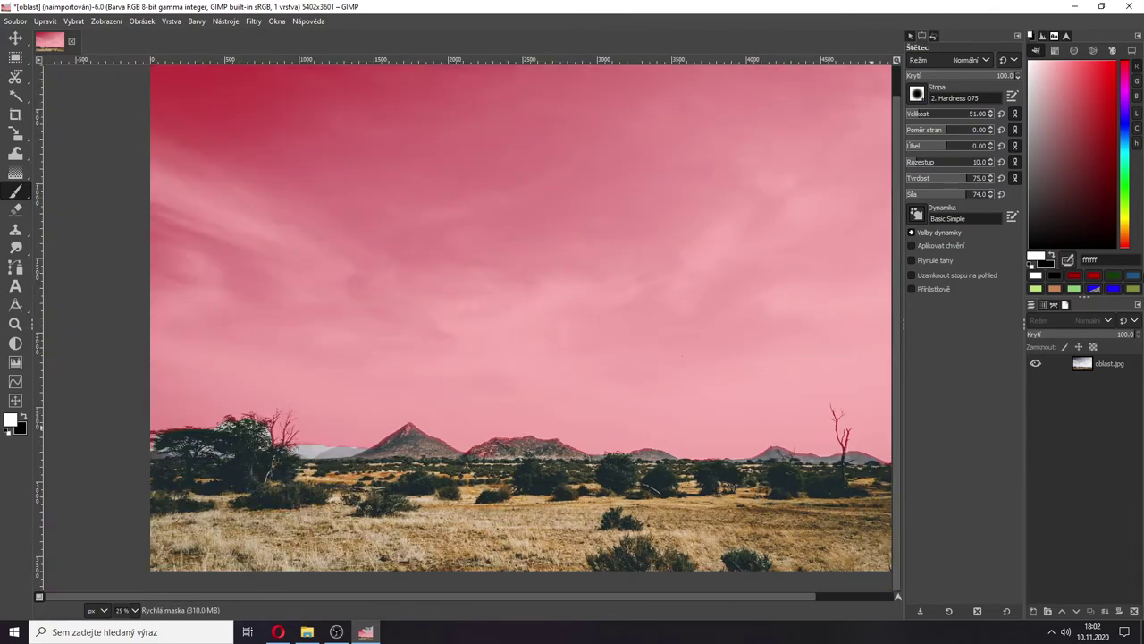
# - Duplicate the Quick Mask channel and rename the copy KRAJINA
pyautogui.click(1053, 307)
pyautogui.click(1043, 305)
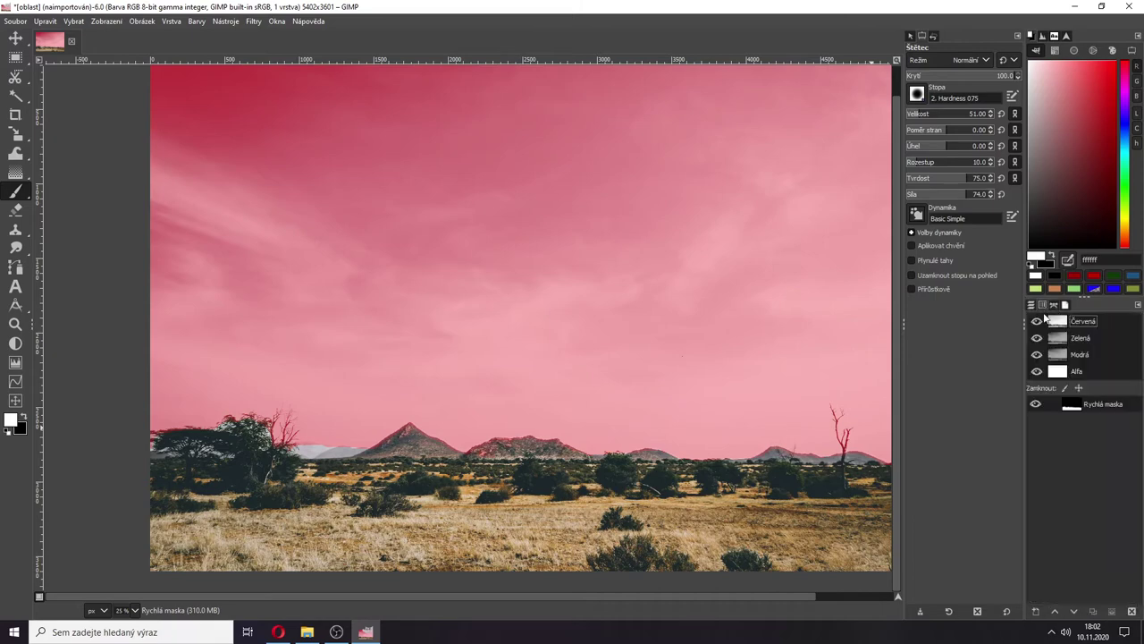
pyautogui.rightClick(1093, 405)
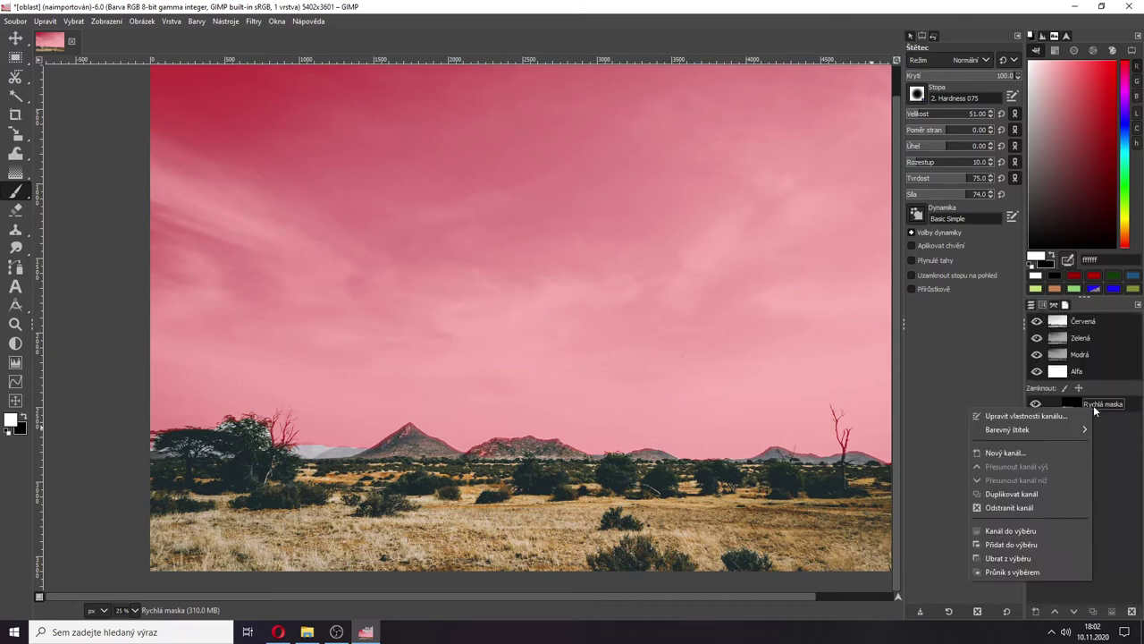
pyautogui.click(1005, 493)
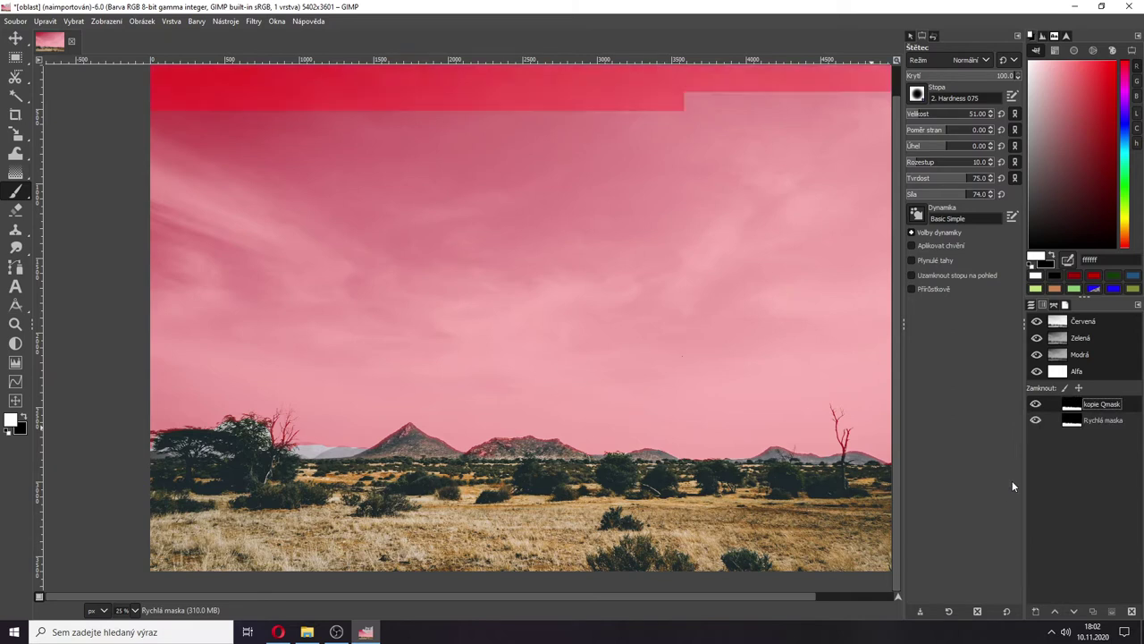
pyautogui.doubleClick(1098, 405)
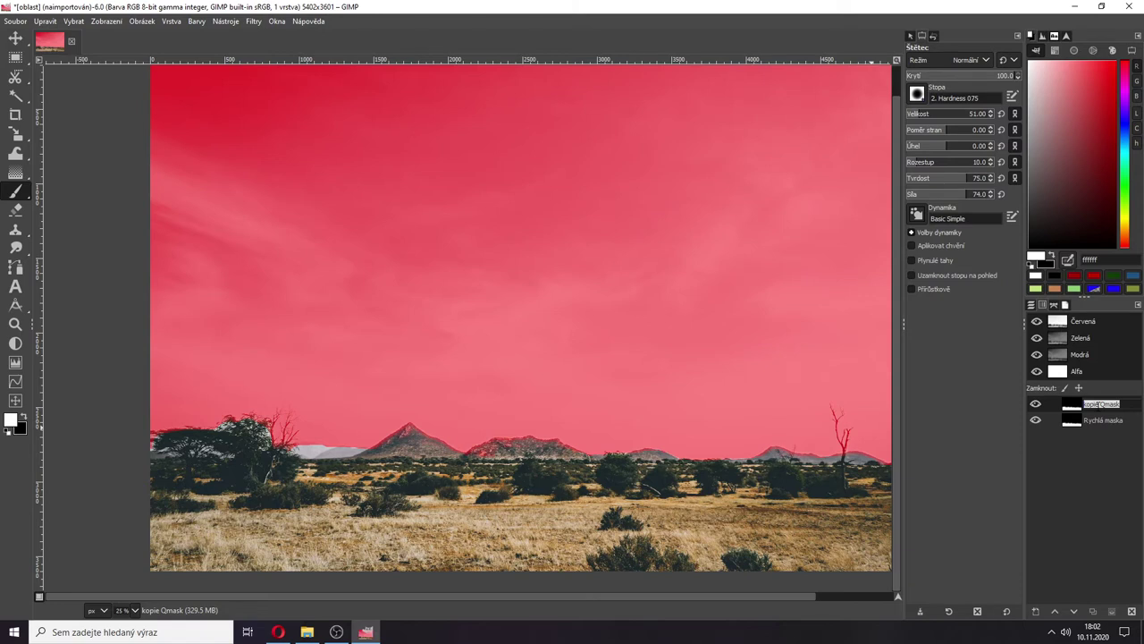
pyautogui.write('KRAJINA')
pyautogui.press('Return')
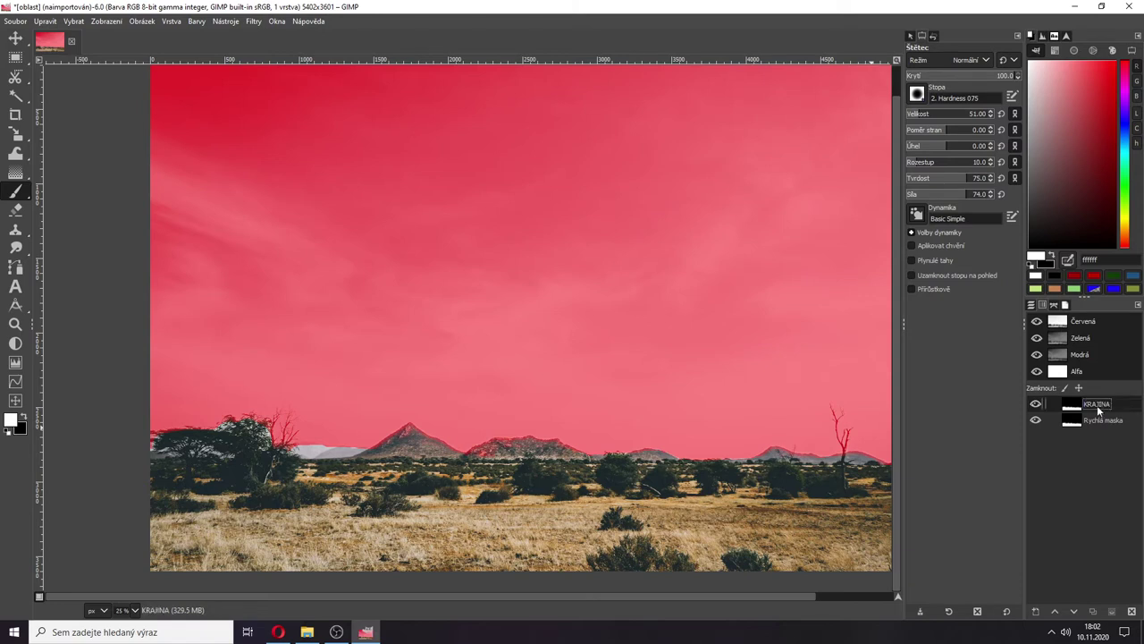
# - Turn off the Quick Mask to convert it back into a selection and make the KRAJINA channel active
pyautogui.click(1092, 422)
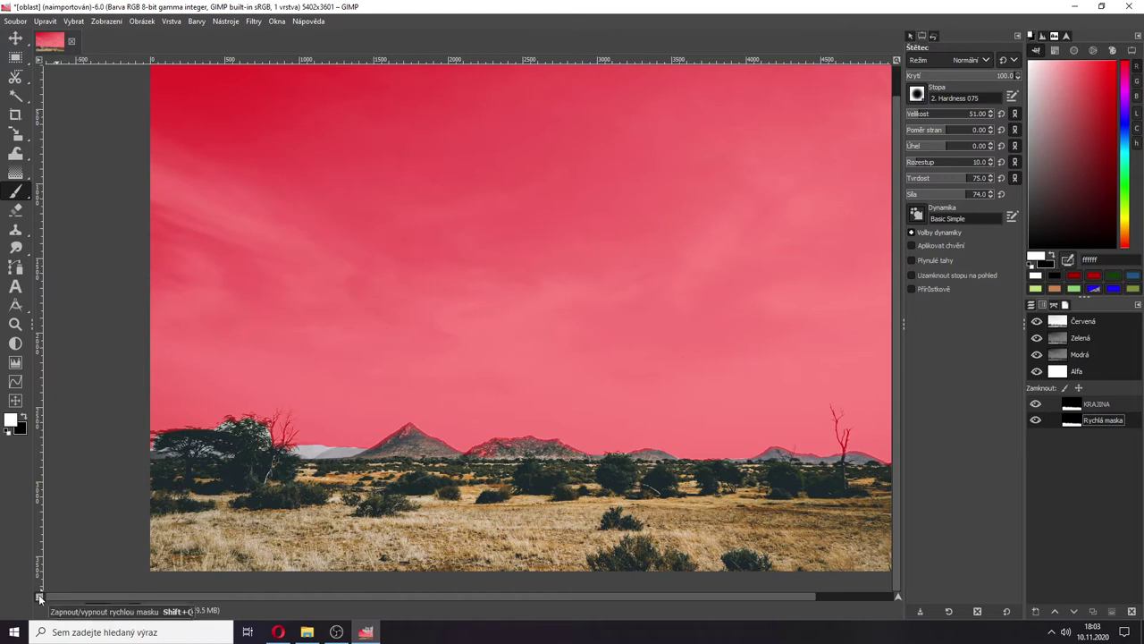
pyautogui.click(39, 599)
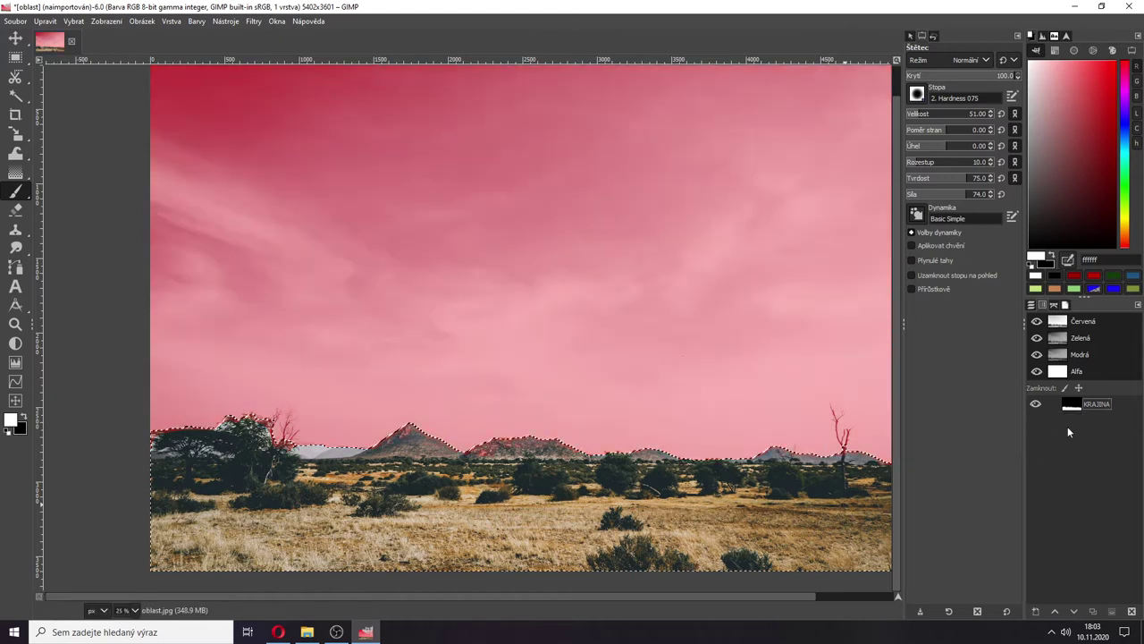
pyautogui.click(1079, 406)
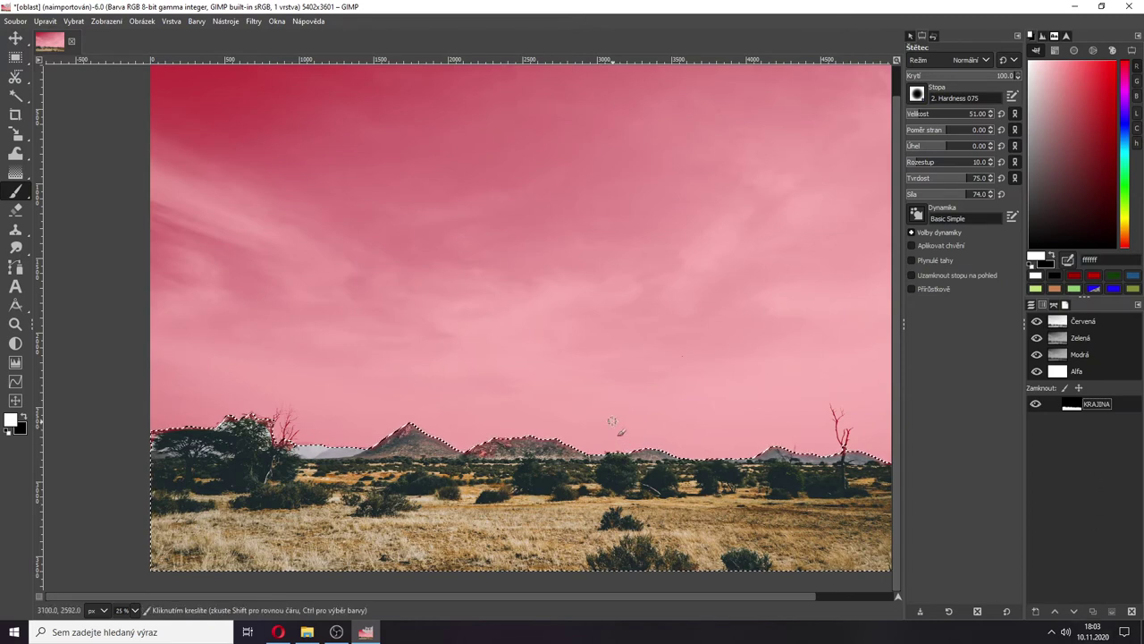
# - Clear the current selection and restore it from the KRAJINA channel
pyautogui.hotkey('ctrl', 'shift', 'a')
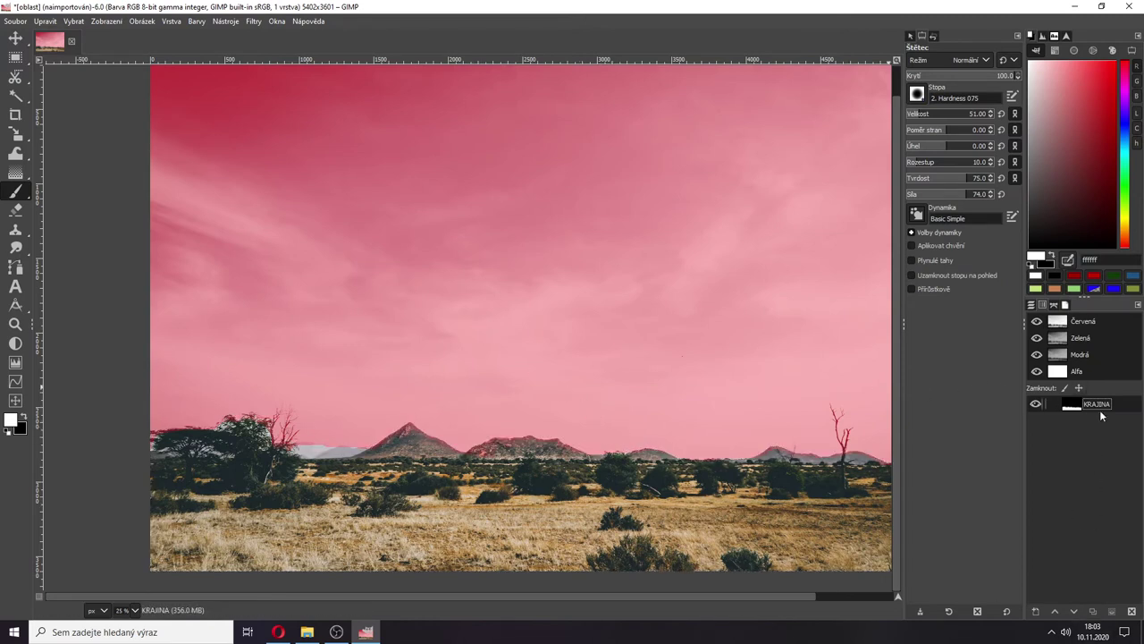
pyautogui.click(1112, 611)
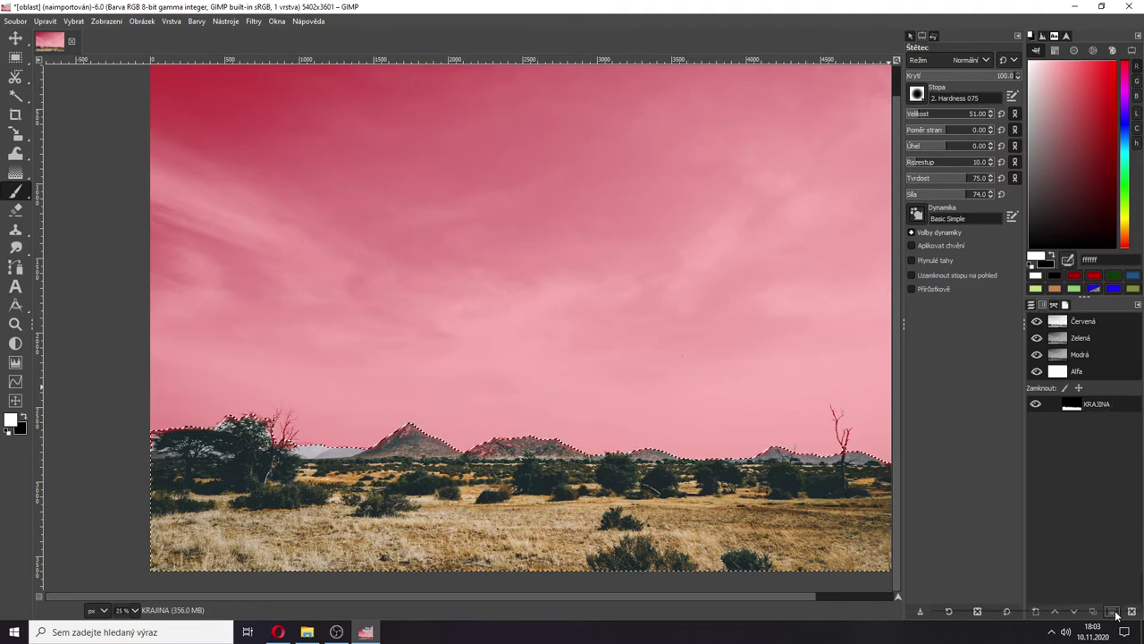
pyautogui.rightClick(1069, 409)
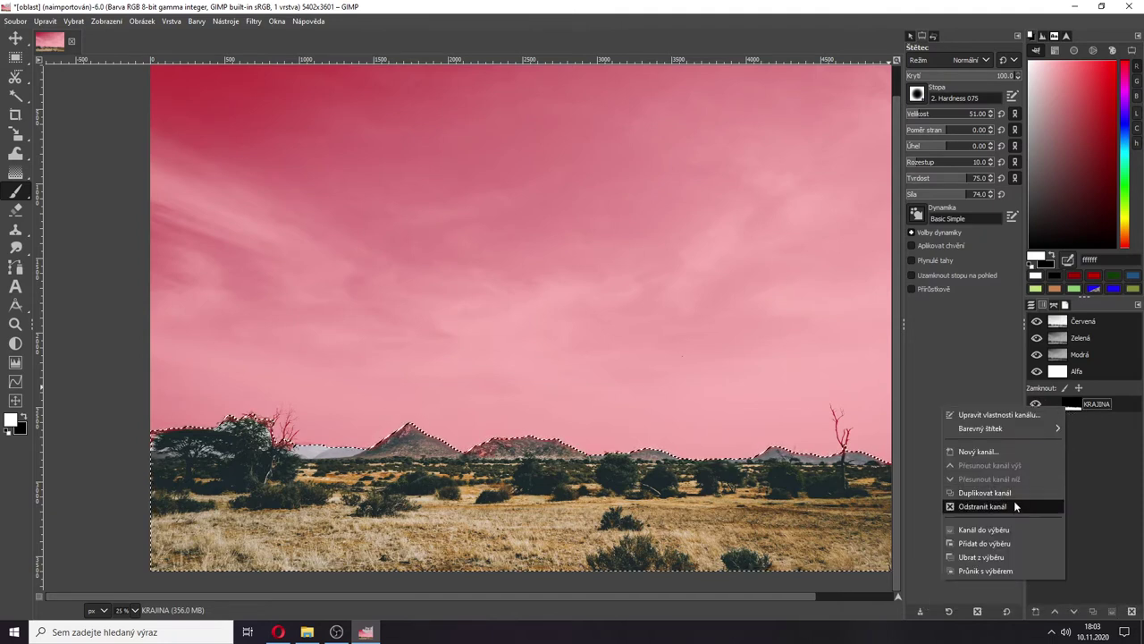
pyautogui.click(1101, 410)
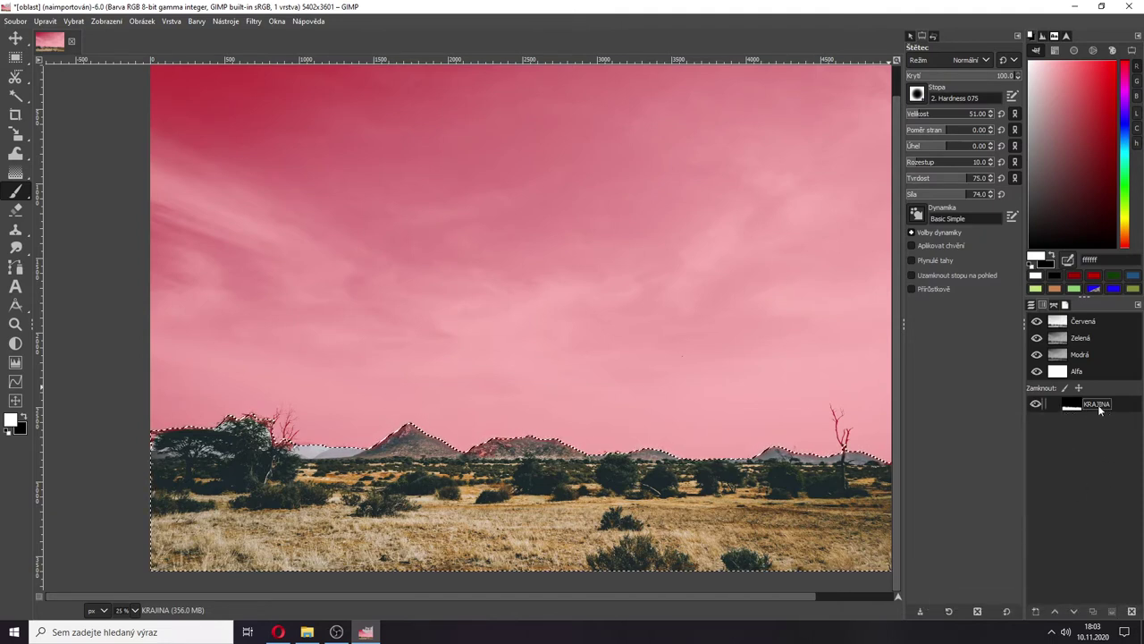
# - Copy the selected landscape from the oblast.jpg layer and paste it as a new layer
pyautogui.click(1081, 320)
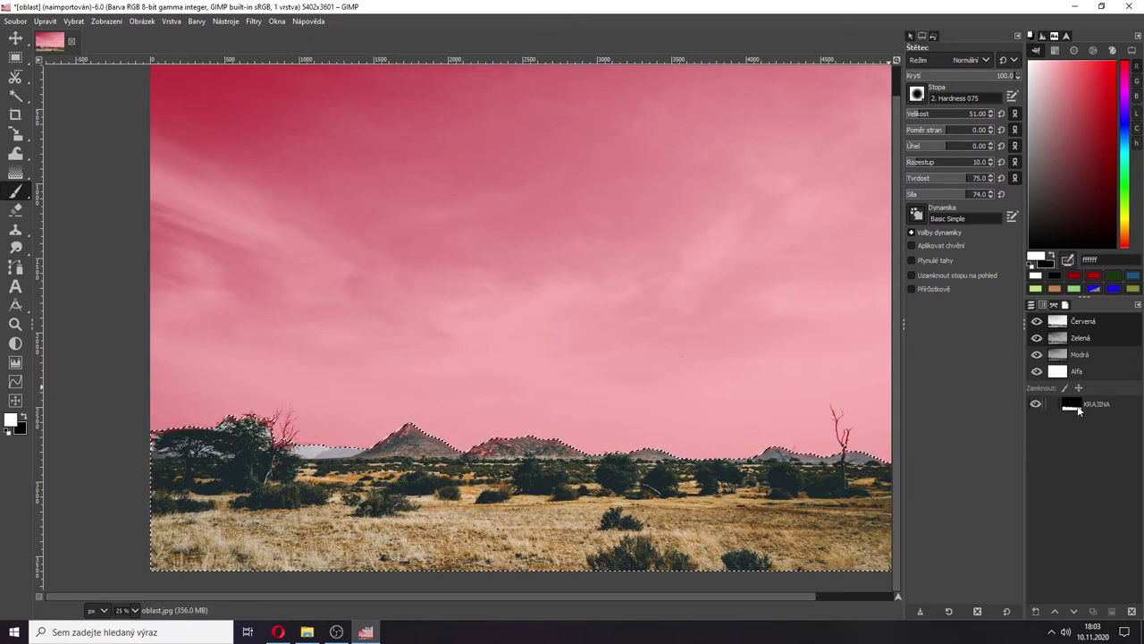
pyautogui.click(1075, 326)
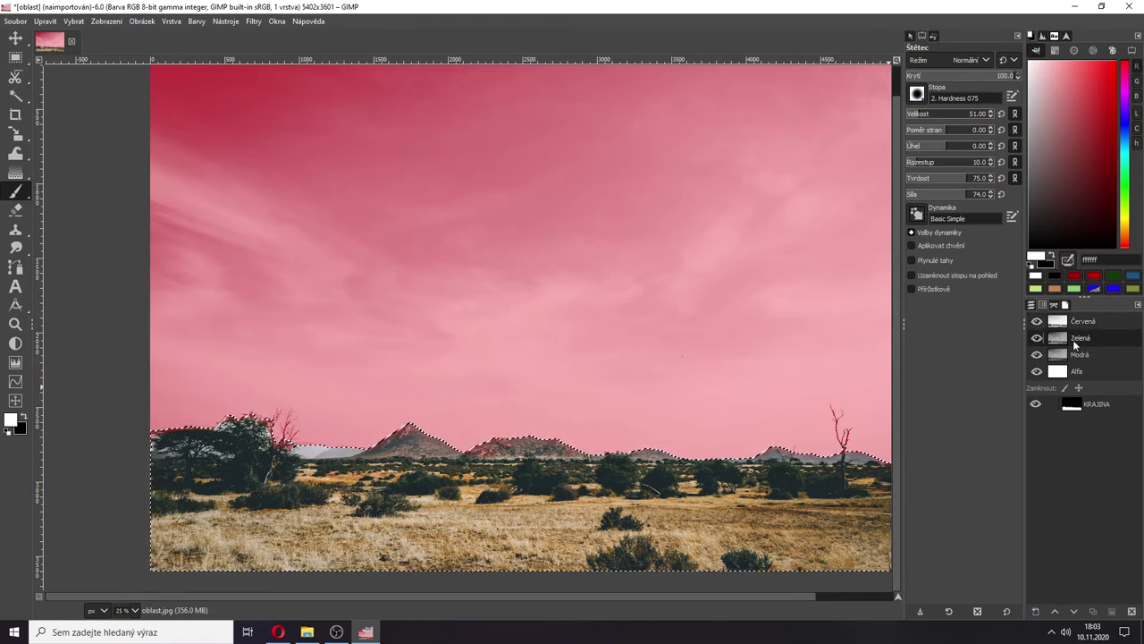
pyautogui.click(1033, 307)
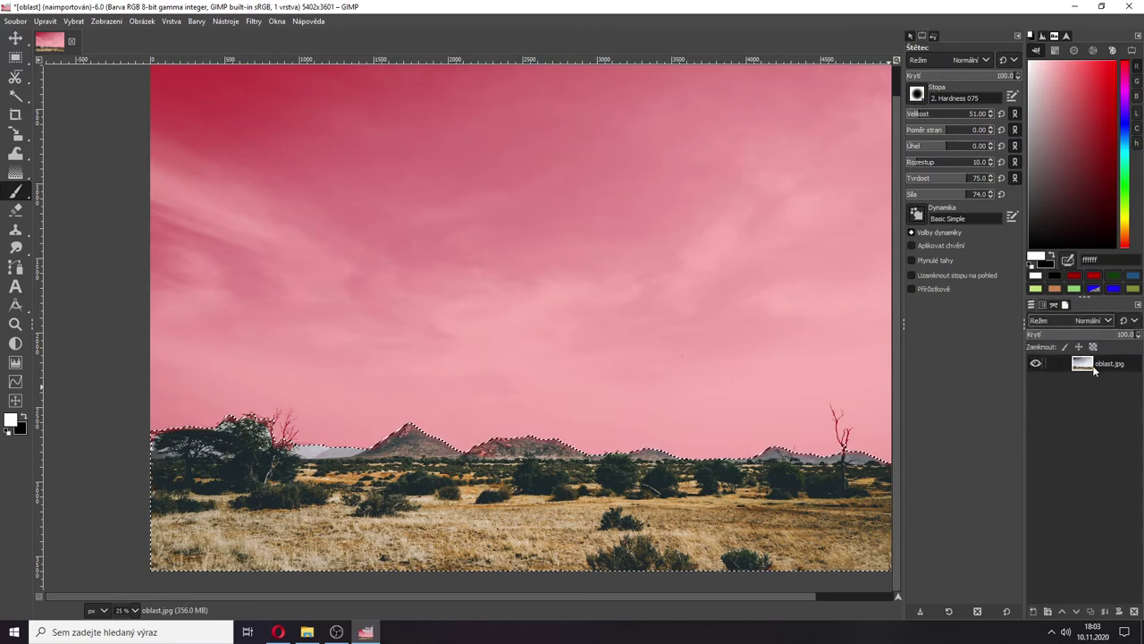
pyautogui.click(1095, 369)
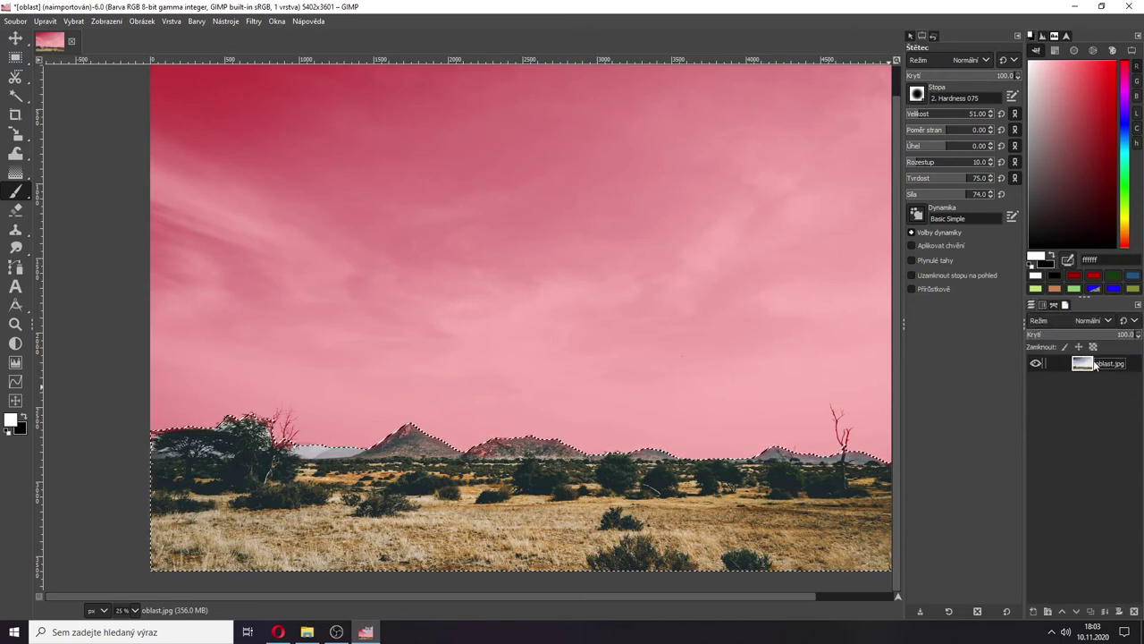
pyautogui.scroll(-2, 514, 427)
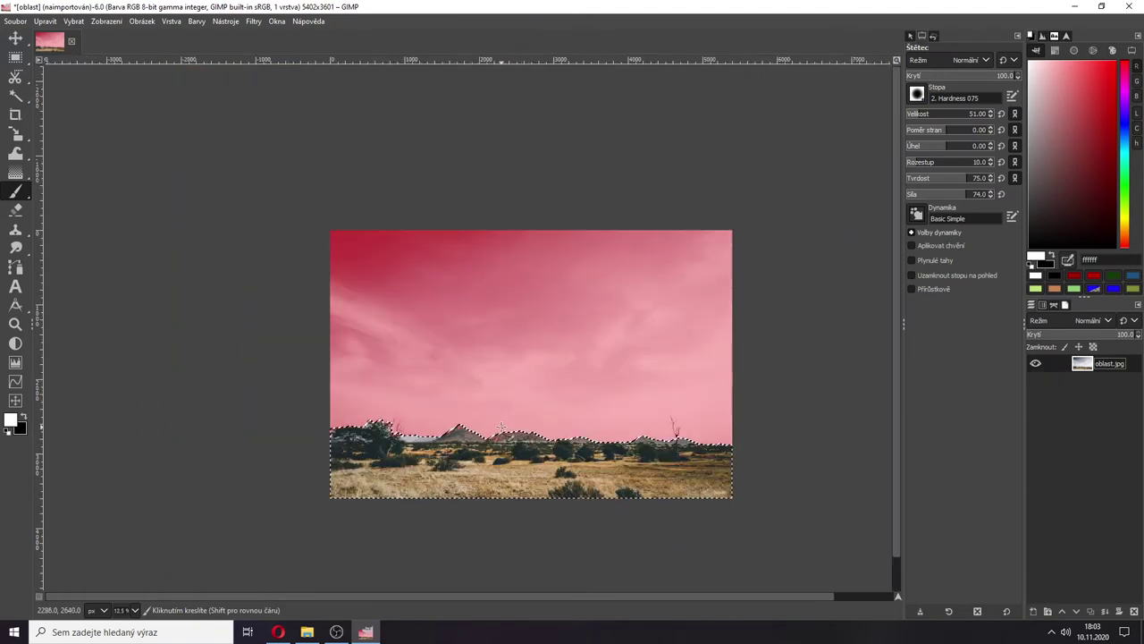
pyautogui.scroll(1, 500, 436)
pyautogui.hotkey('ctrl', 'c')
pyautogui.hotkey('ctrl', 'v')
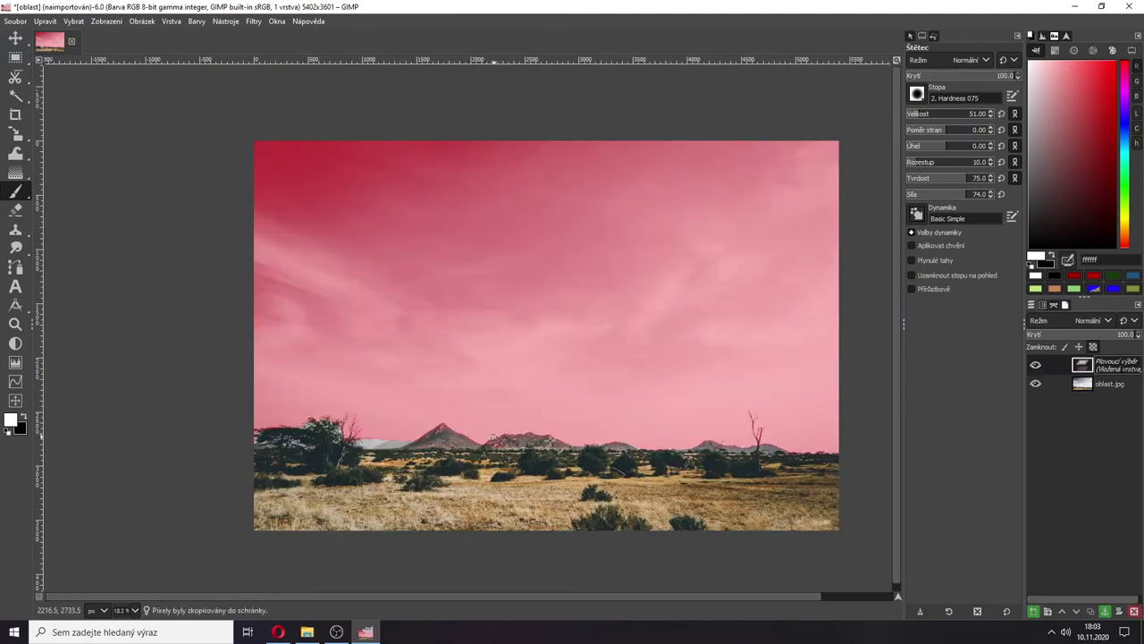
pyautogui.click(1034, 611)
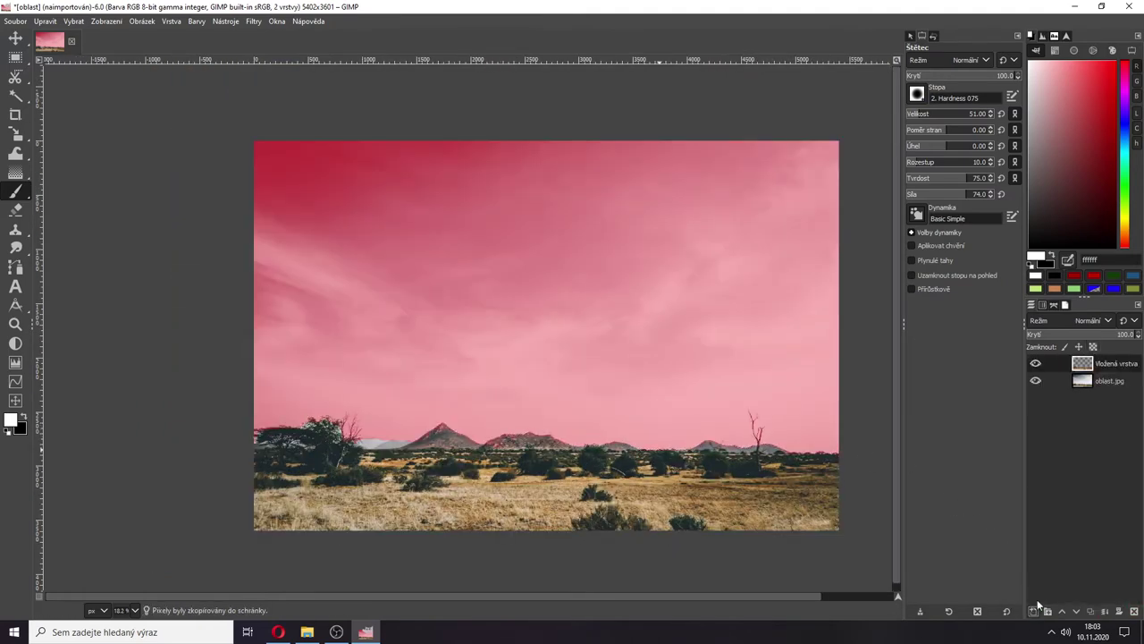
# - Hide the oblast.jpg layer and the KRAJINA channel so only the pasted landscape shows, and return to the layer list
pyautogui.click(1034, 380)
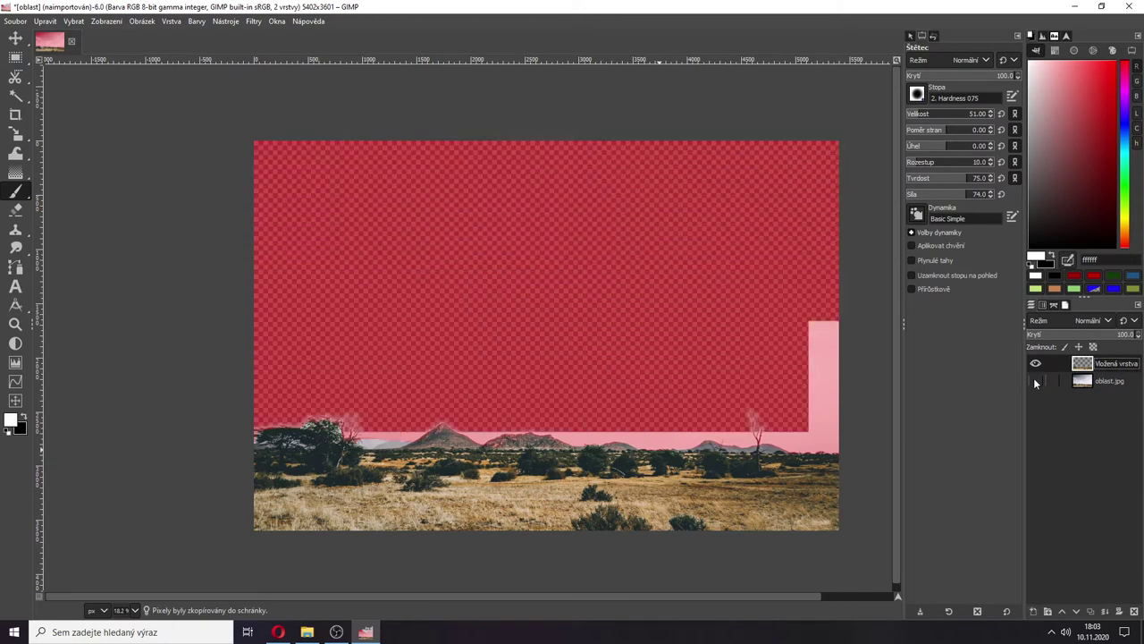
pyautogui.click(1042, 304)
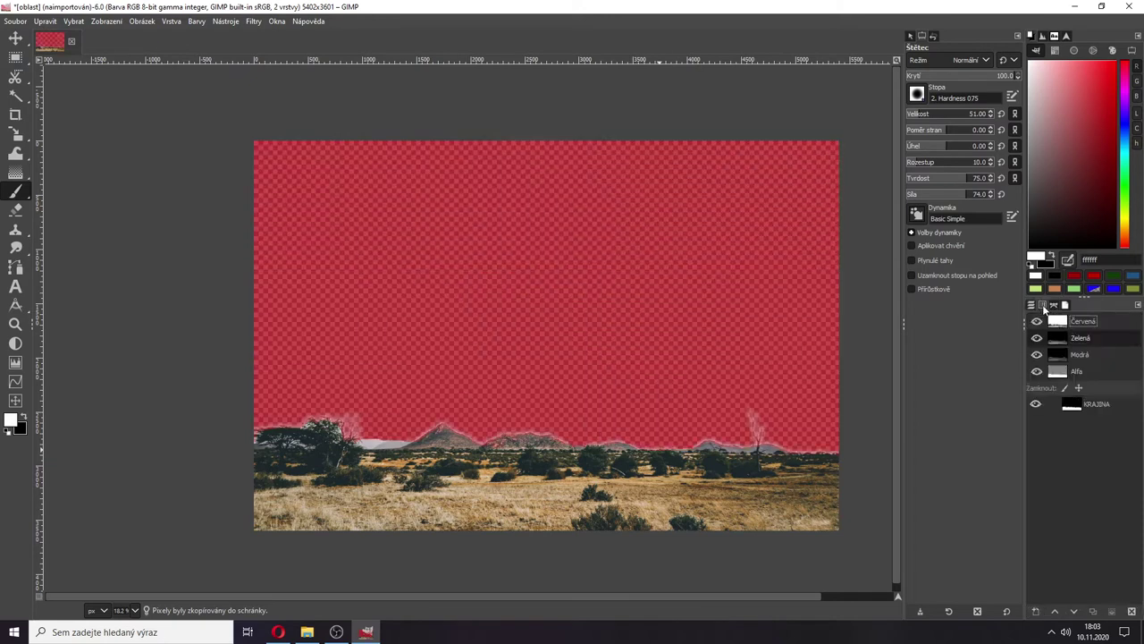
pyautogui.click(1036, 403)
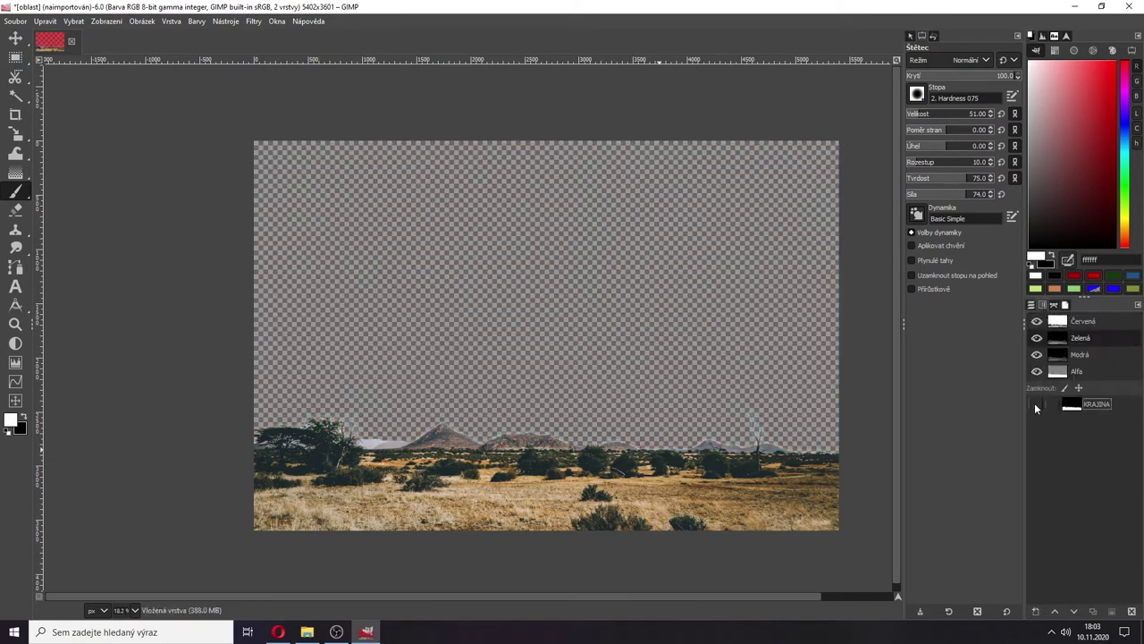
pyautogui.click(1033, 306)
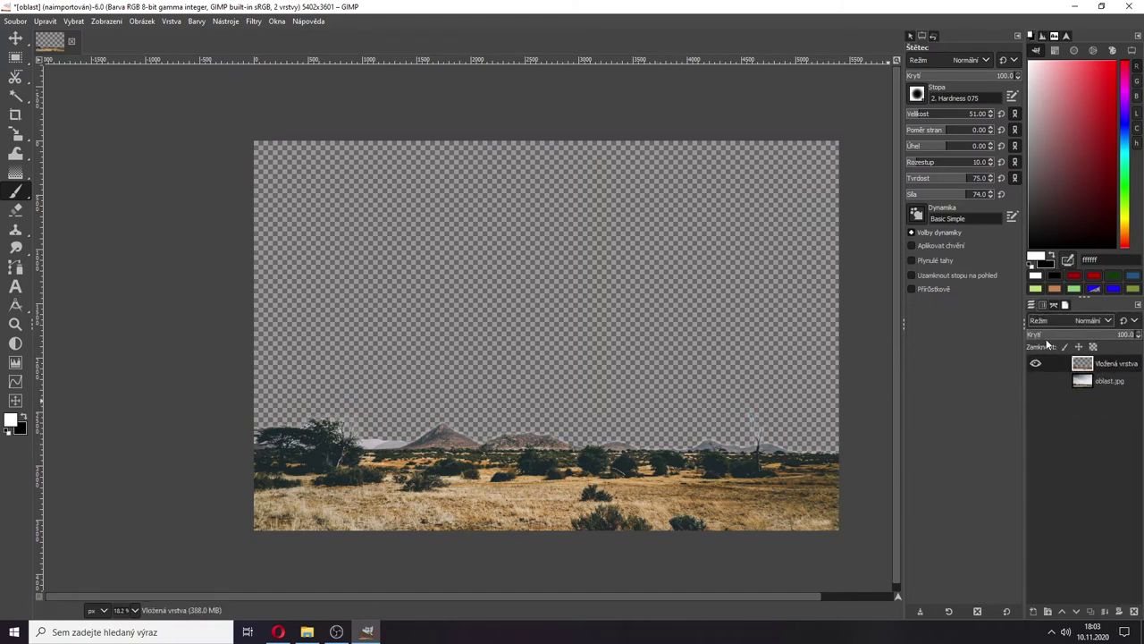
# - Undo the pasted landscape layer and visibility changes back to the active landscape selection on oblast.jpg
pyautogui.click(1036, 380)
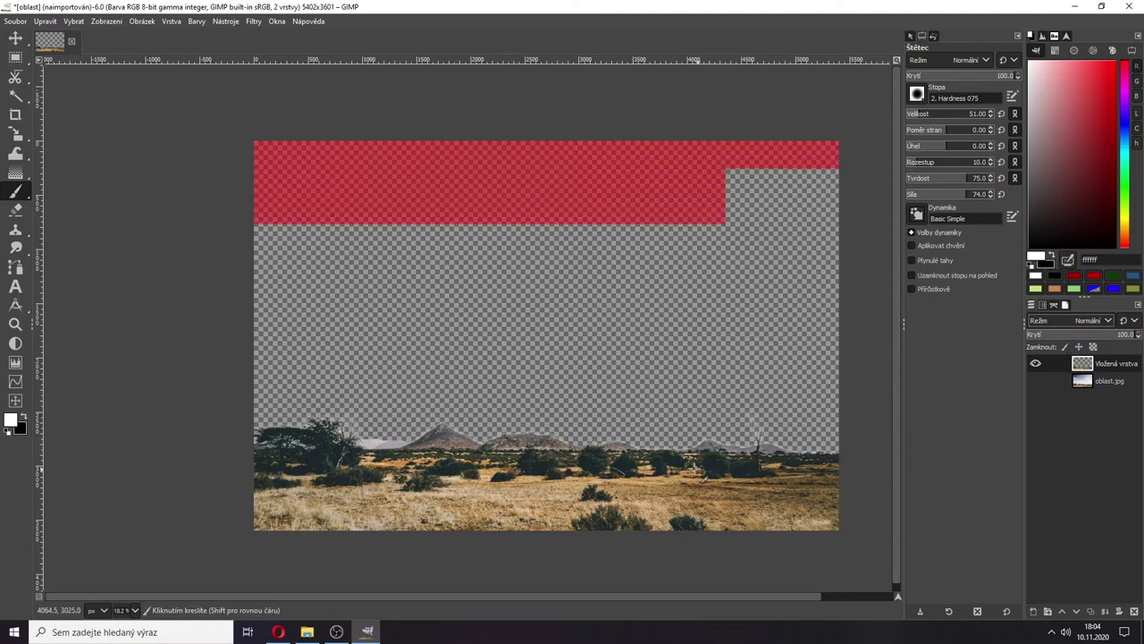
pyautogui.hotkey('ctrl', 'z')
pyautogui.hotkey('ctrl', 'z')
pyautogui.hotkey('ctrl', 'z')
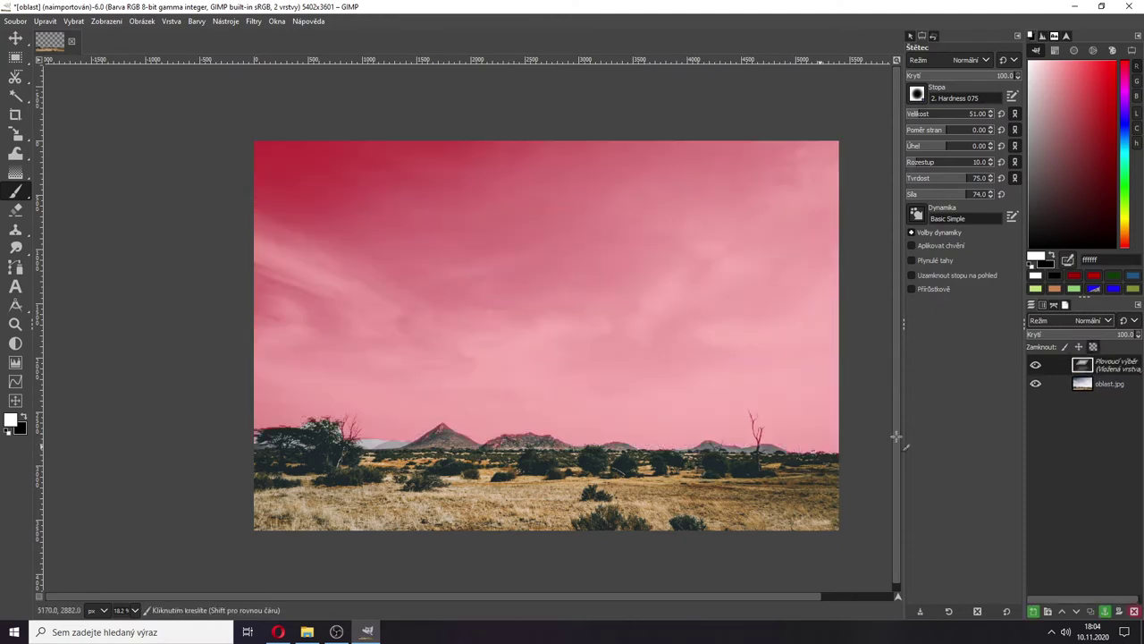
pyautogui.hotkey('ctrl', 'z')
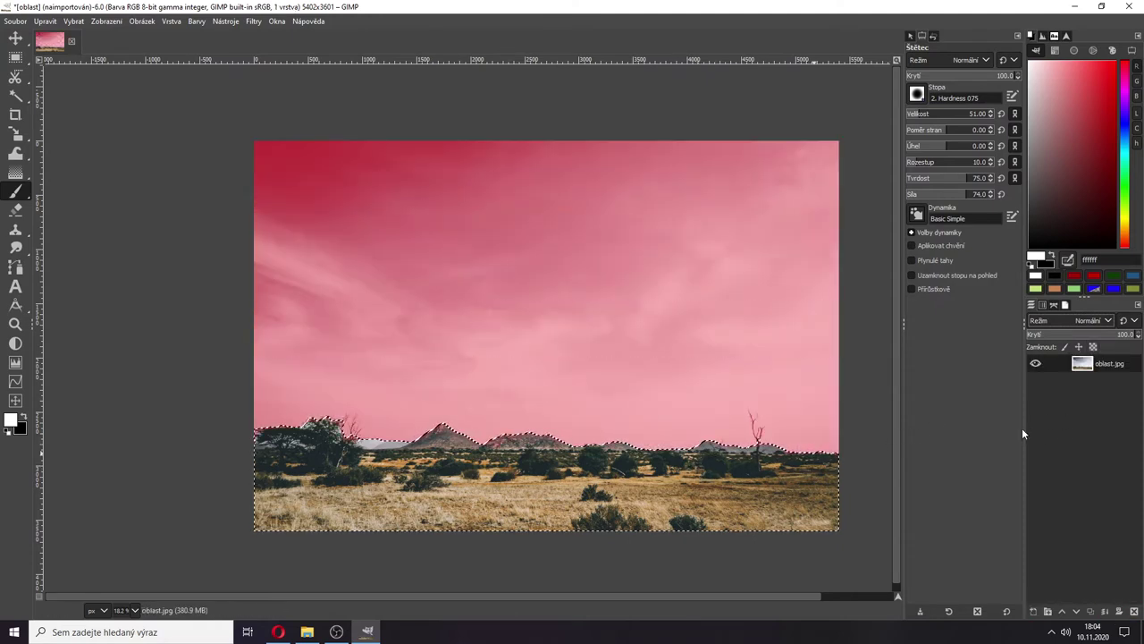
# - Hide the KRAJINA channel and return to the layer list
pyautogui.click(1052, 308)
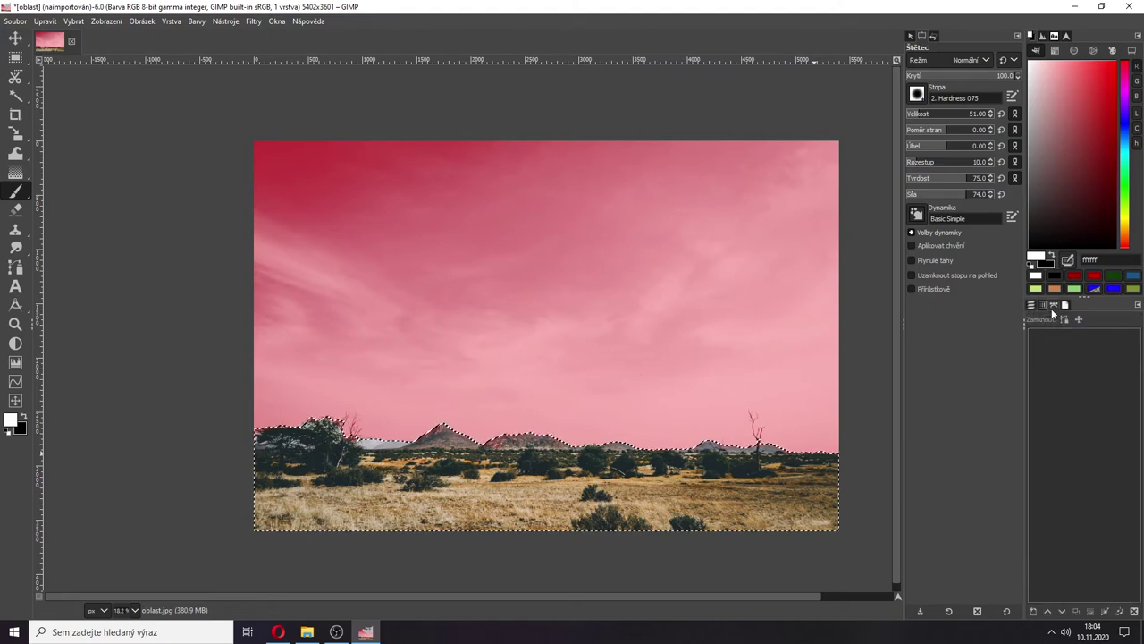
pyautogui.click(1036, 403)
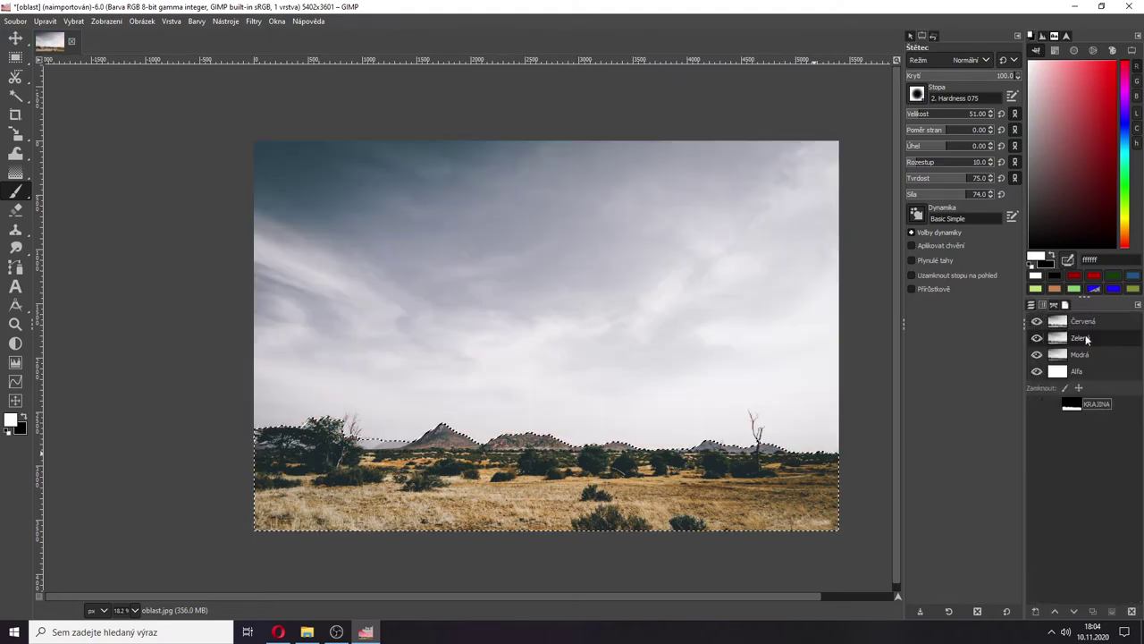
pyautogui.click(1030, 306)
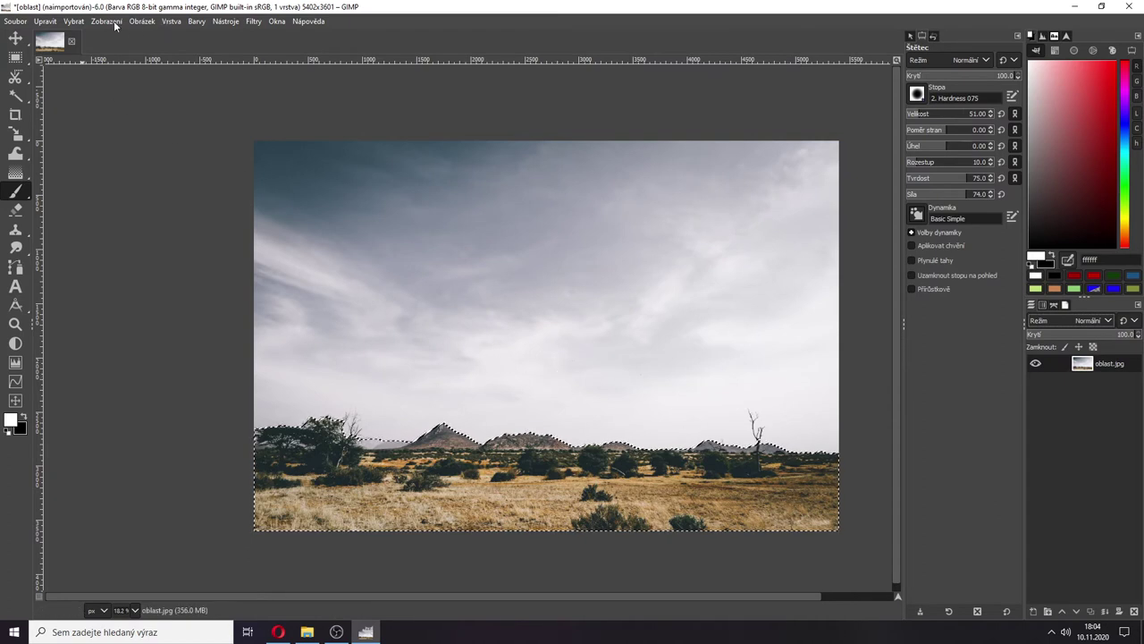
# - Shrink the landscape selection by 1 px and feather it by 5 px
pyautogui.click(78, 21)
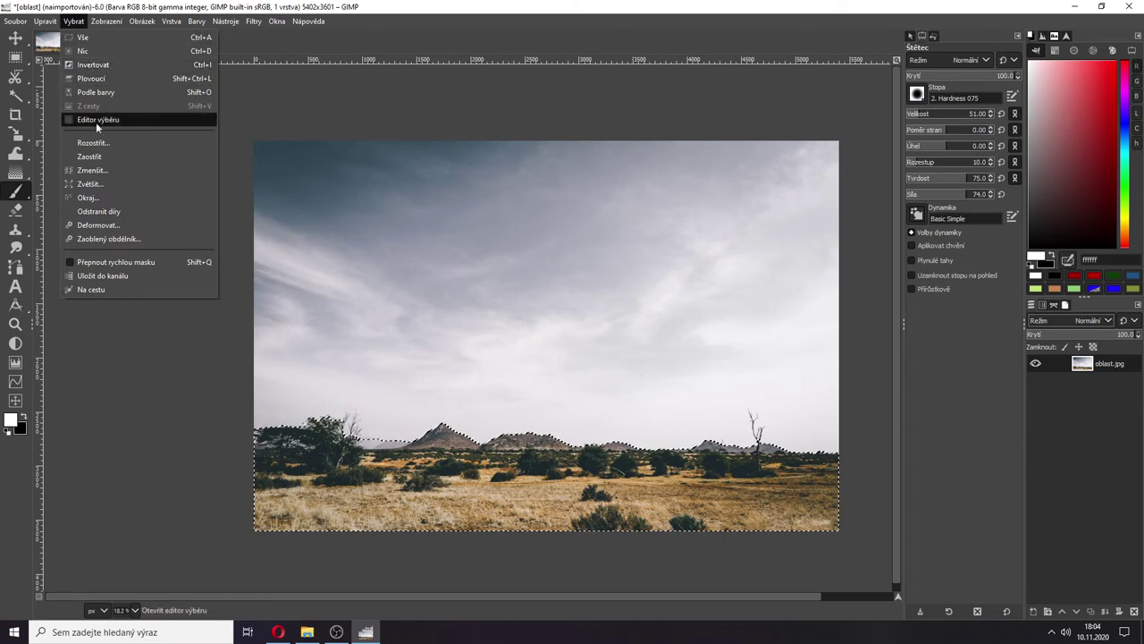
pyautogui.click(87, 171)
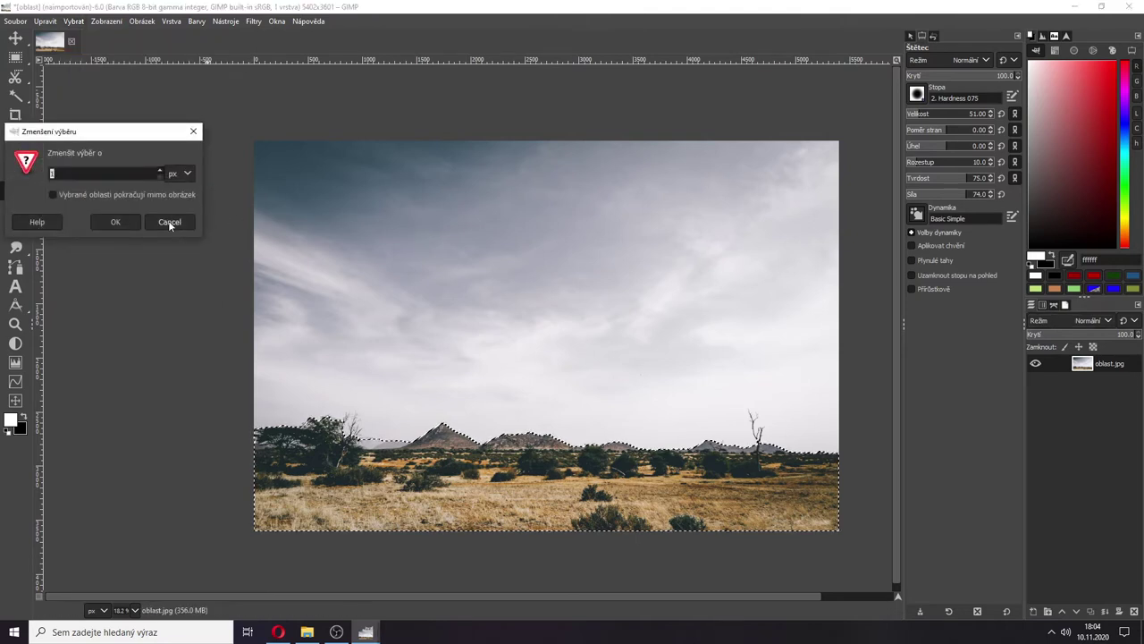
pyautogui.click(124, 222)
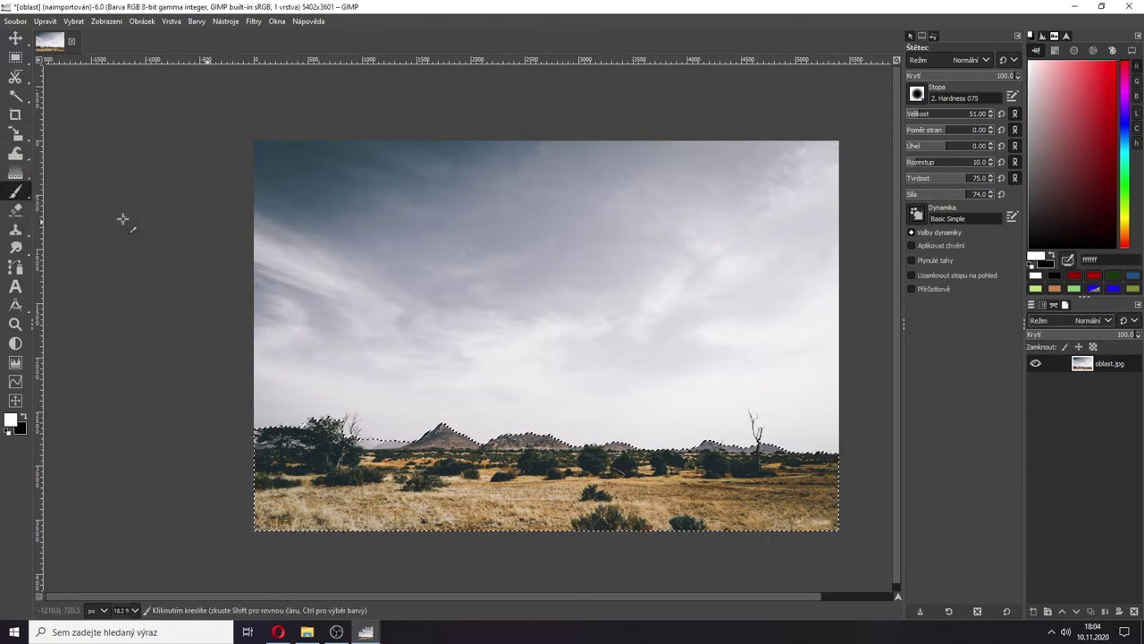
pyautogui.click(81, 22)
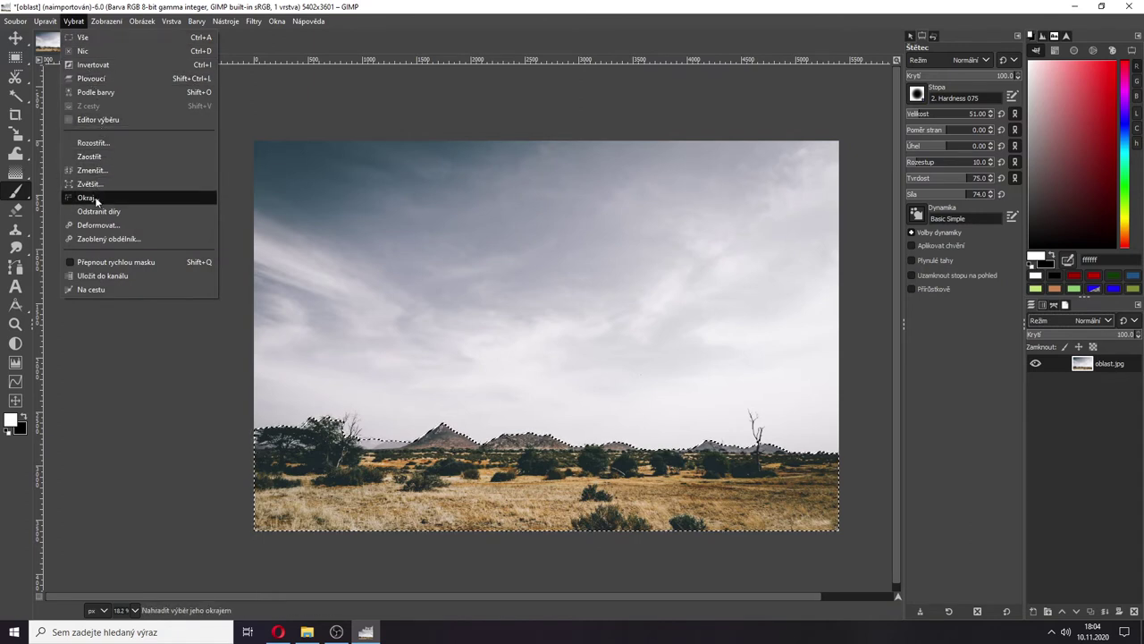
pyautogui.click(93, 143)
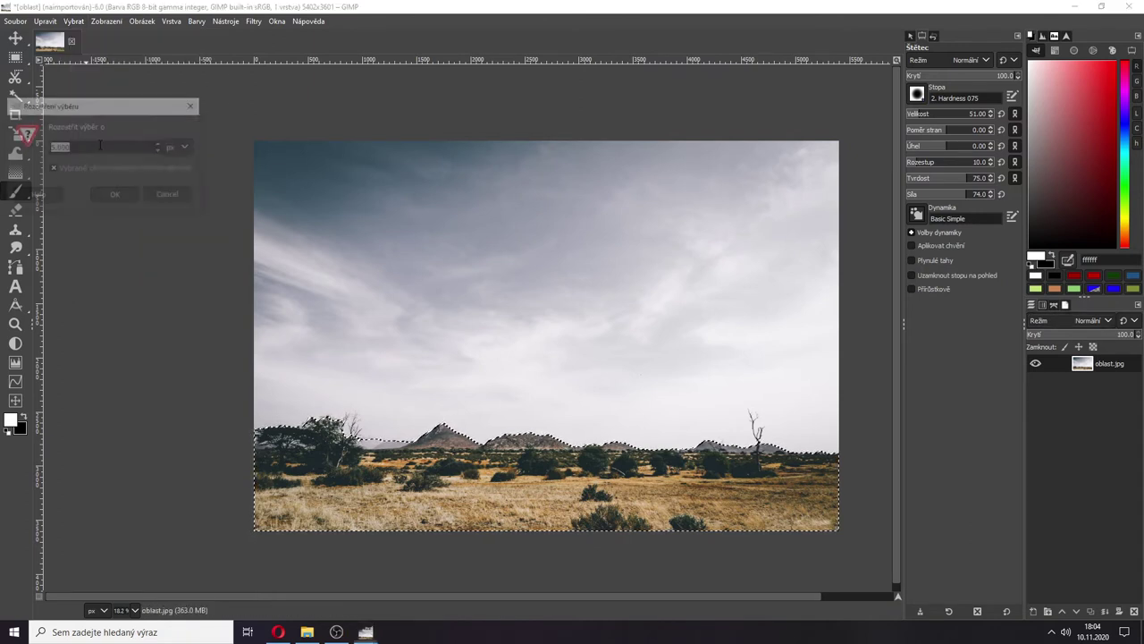
pyautogui.click(123, 193)
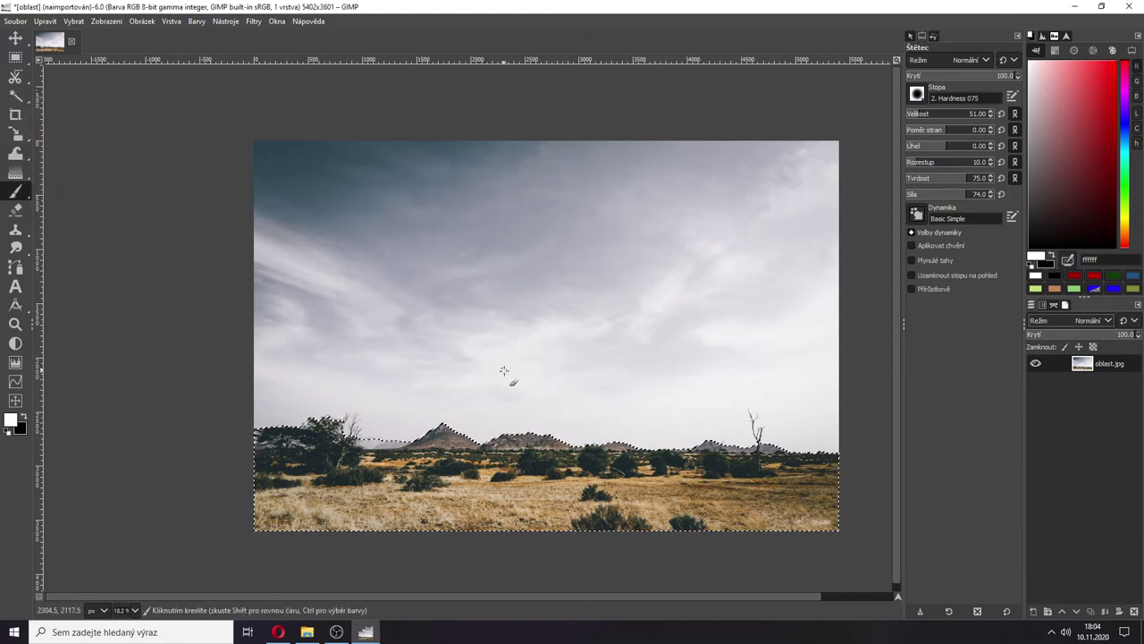
# - Copy the refined landscape selection, paste it as a new layer, and hide the oblast.jpg layer to inspect the cutout
pyautogui.hotkey('ctrl', 'c')
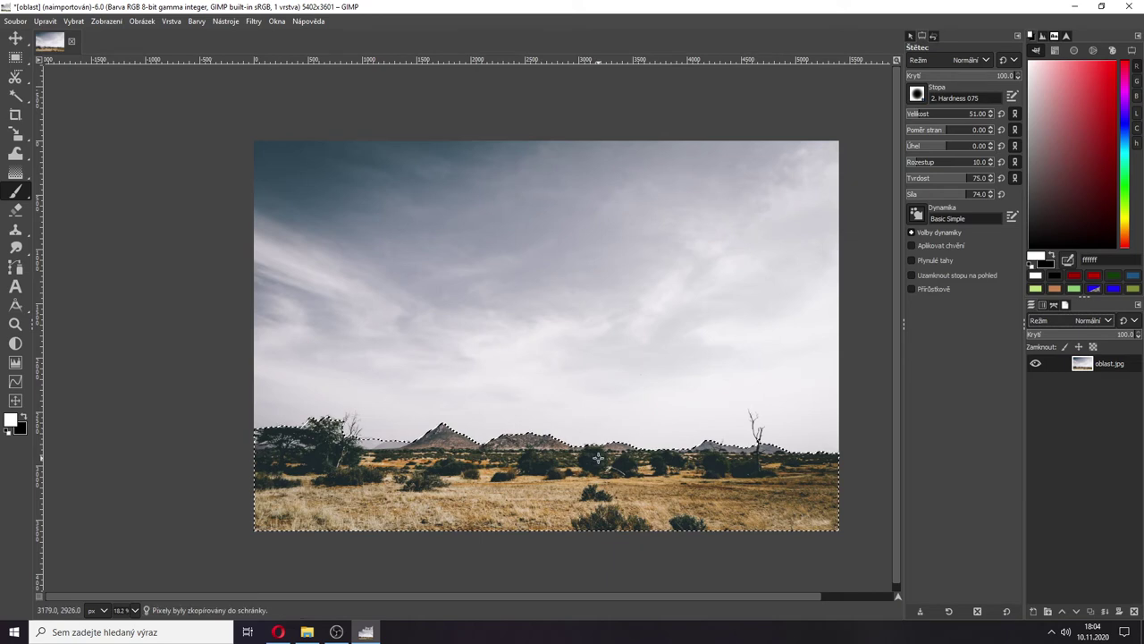
pyautogui.hotkey('ctrl', 'v')
pyautogui.click(1033, 611)
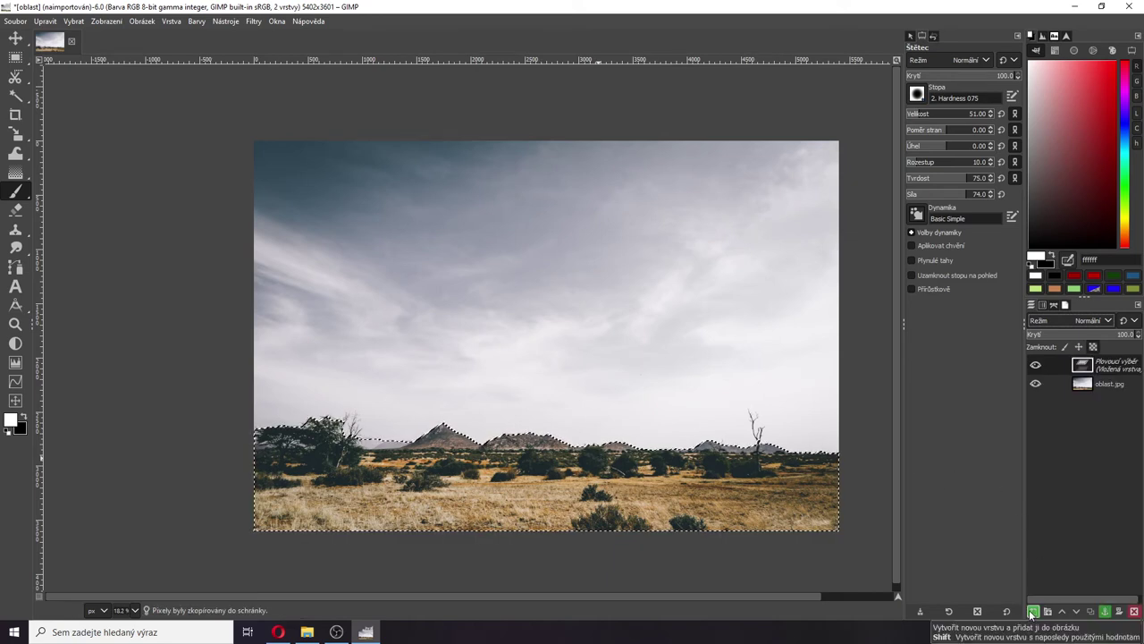
pyautogui.click(1035, 382)
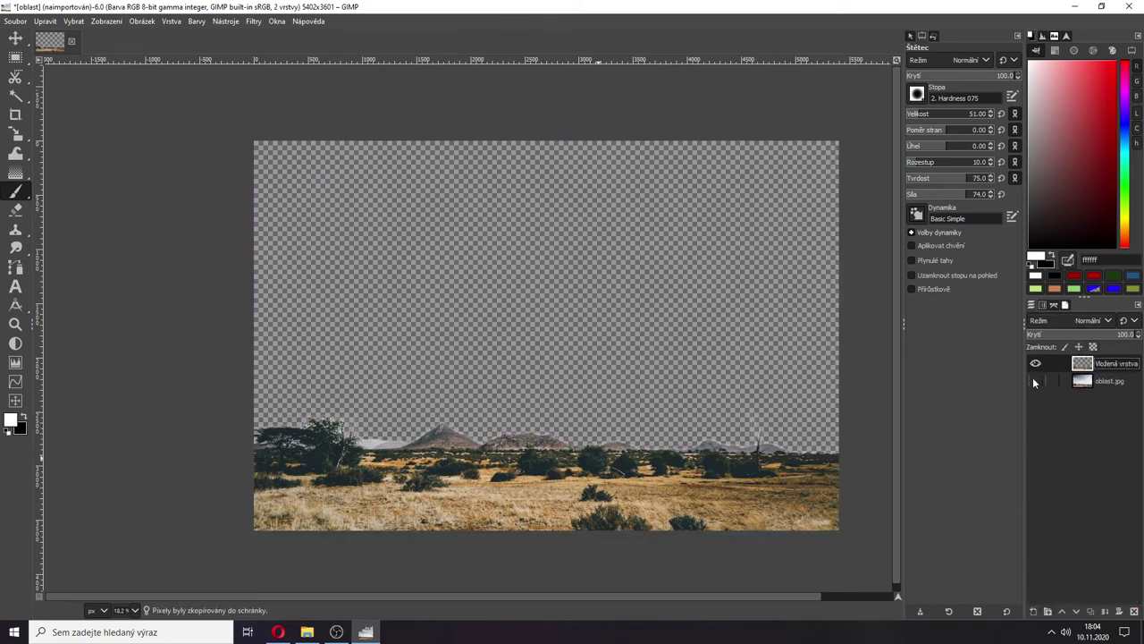
pyautogui.scroll(-2, 658, 388)
pyautogui.scroll(1, 685, 392)
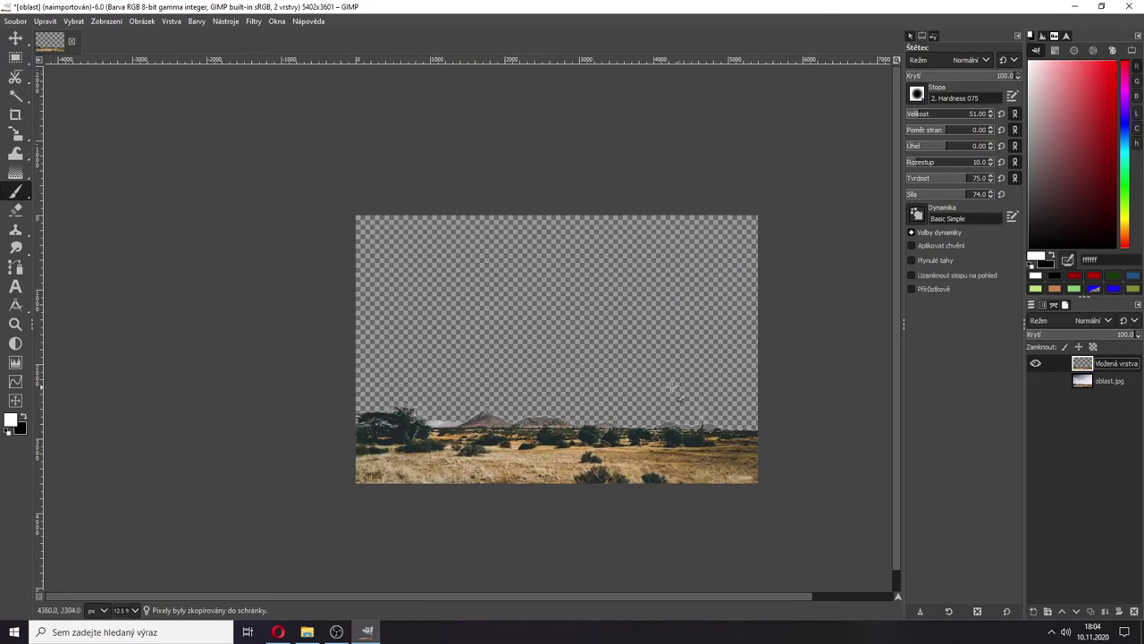
pyautogui.scroll(1, 634, 391)
pyautogui.scroll(-1, 635, 392)
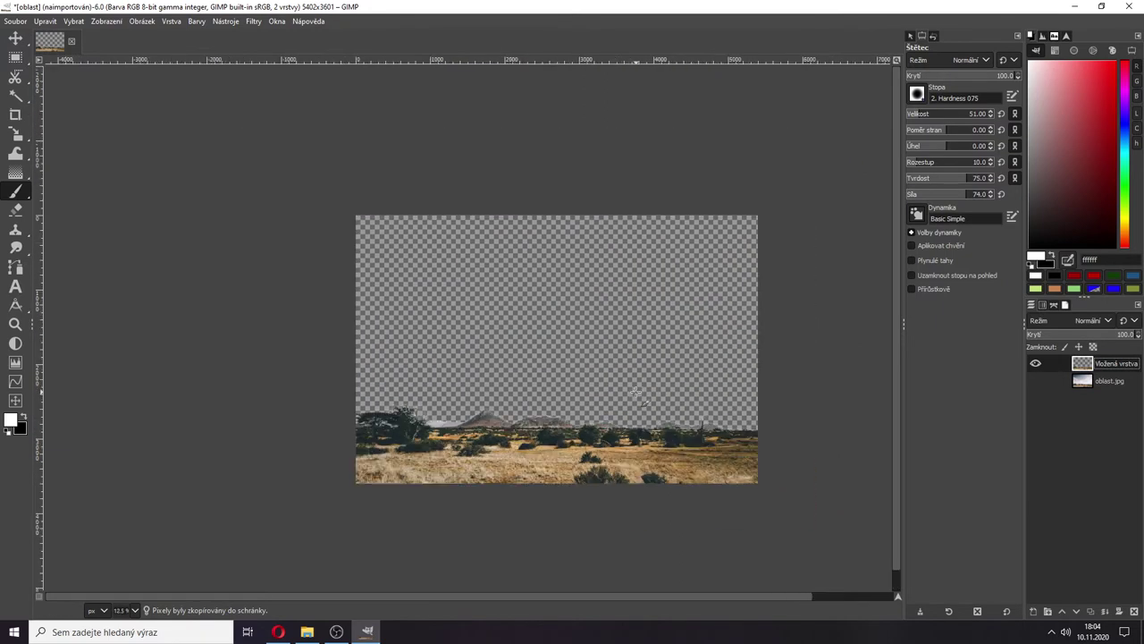
# - Add obloha.jpg from the Savanna folder to the image as a new layer
pyautogui.click(308, 632)
pyautogui.click(719, 241)
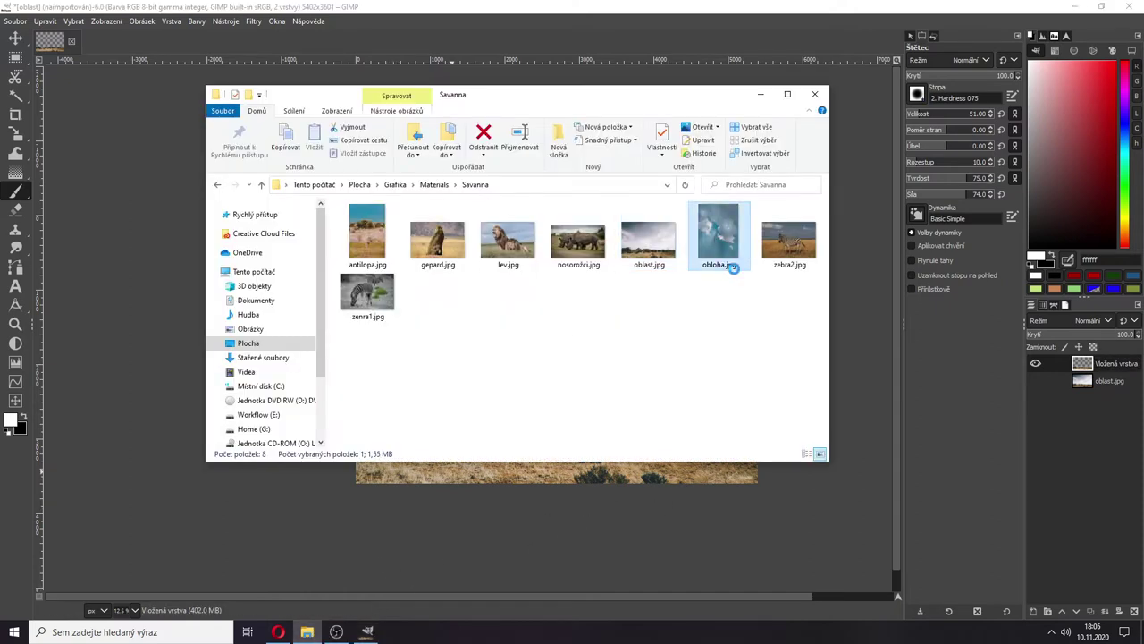
pyautogui.moveTo(733, 267); pyautogui.dragTo(693, 481)
pyautogui.click(762, 95)
pyautogui.click(146, 193)
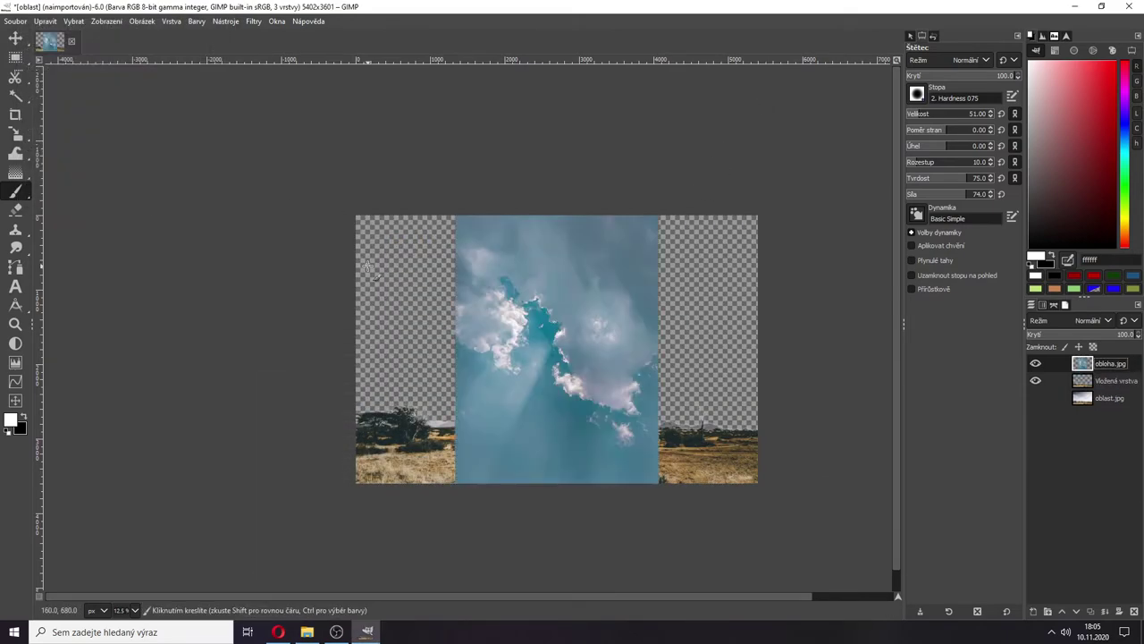
# - Rotate the obloha.jpg sky layer by -90 degrees about its center
pyautogui.click(17, 136)
pyautogui.click(53, 154)
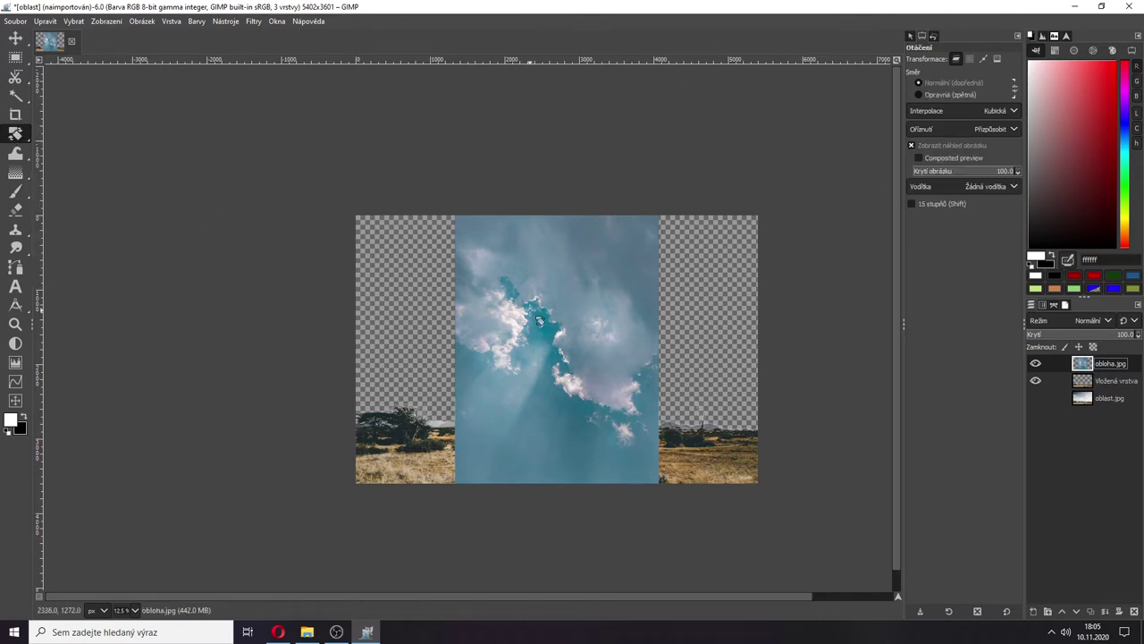
pyautogui.click(539, 320)
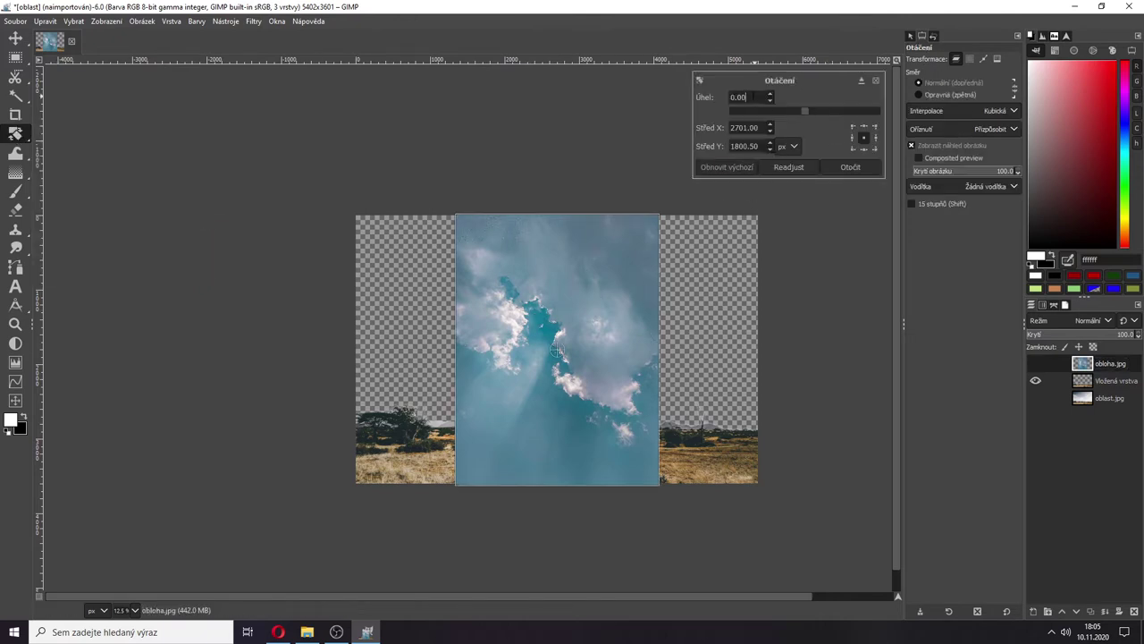
pyautogui.write('-90')
pyautogui.press('Return')
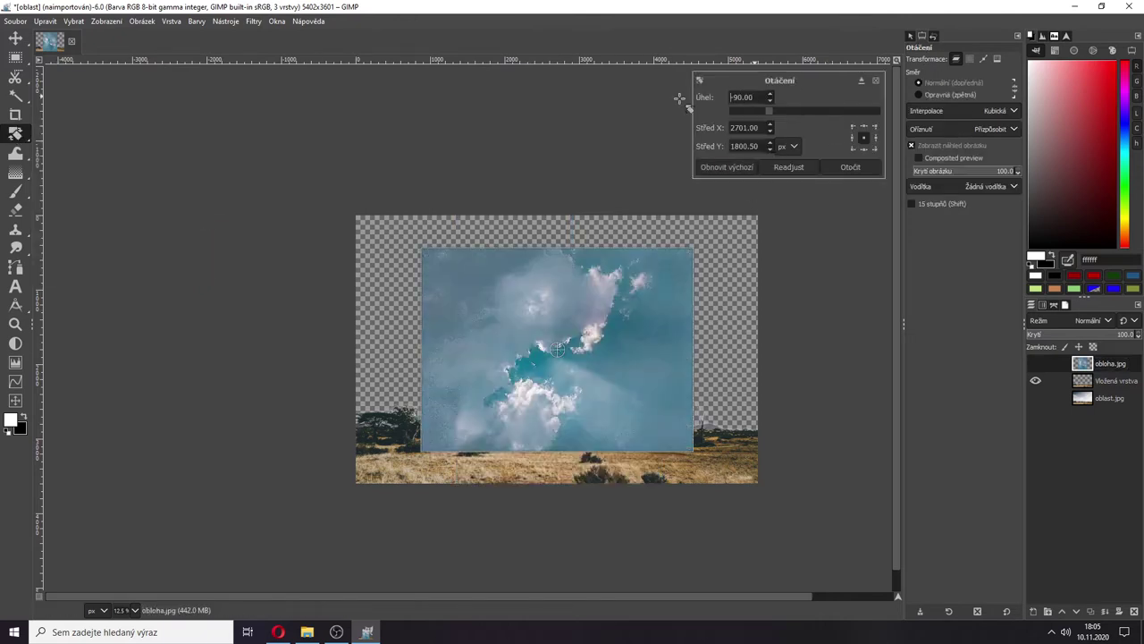
pyautogui.click(845, 168)
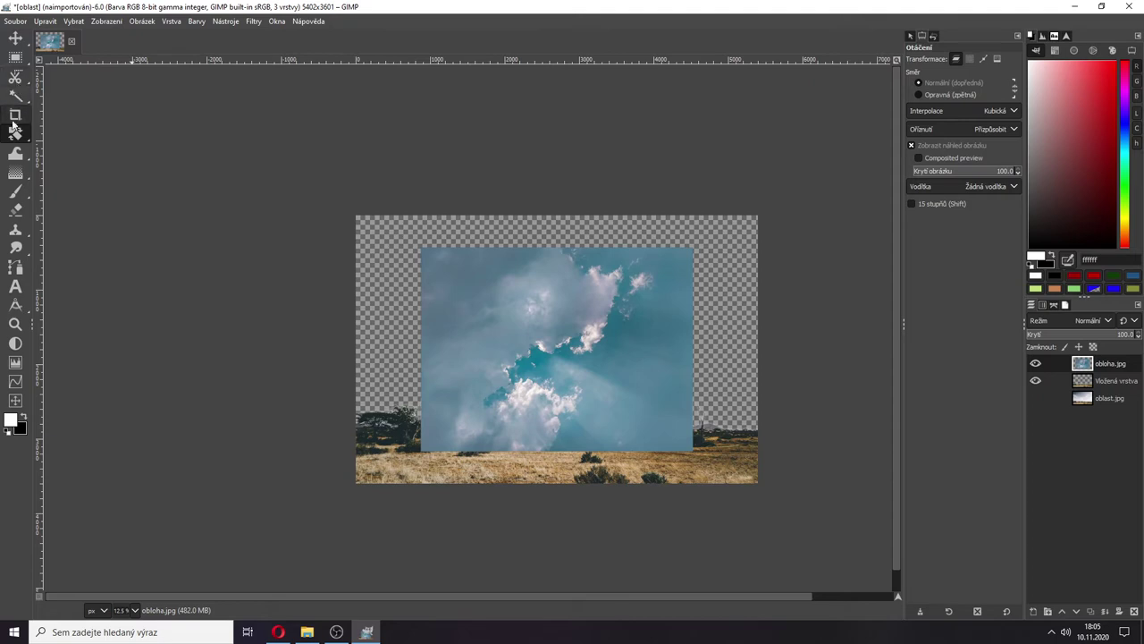
# - Scale the sky layer proportionally from its center to about 5645 × 4234 px and place the landscape layer above it
pyautogui.moveTo(15, 139)
pyautogui.click(126, 173)
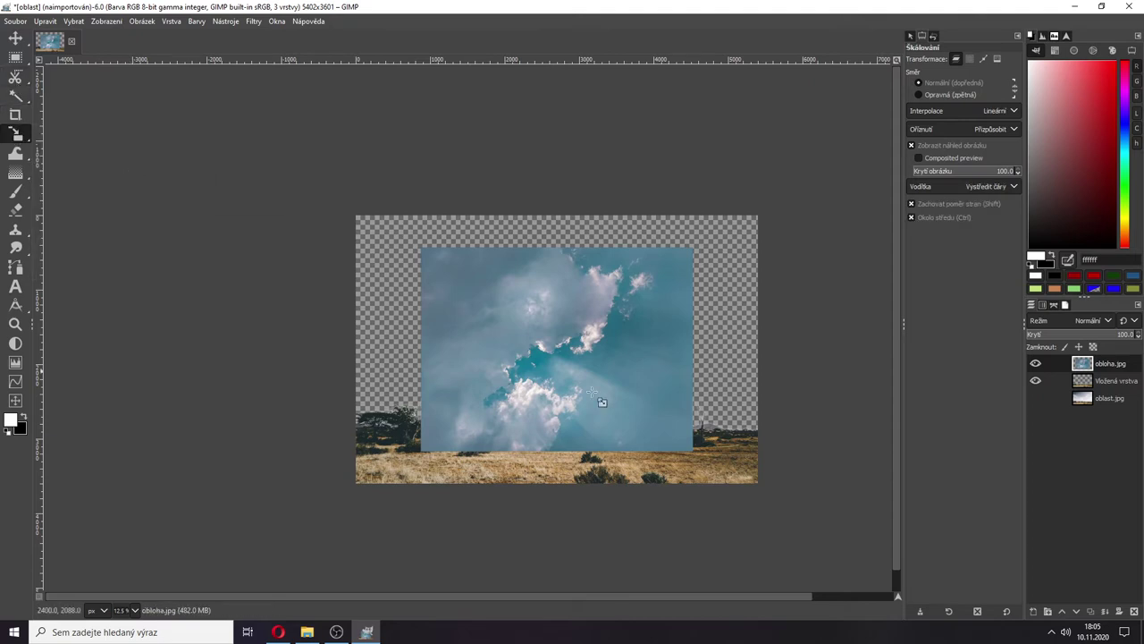
pyautogui.click(626, 393)
pyautogui.moveTo(682, 434); pyautogui.dragTo(858, 544)
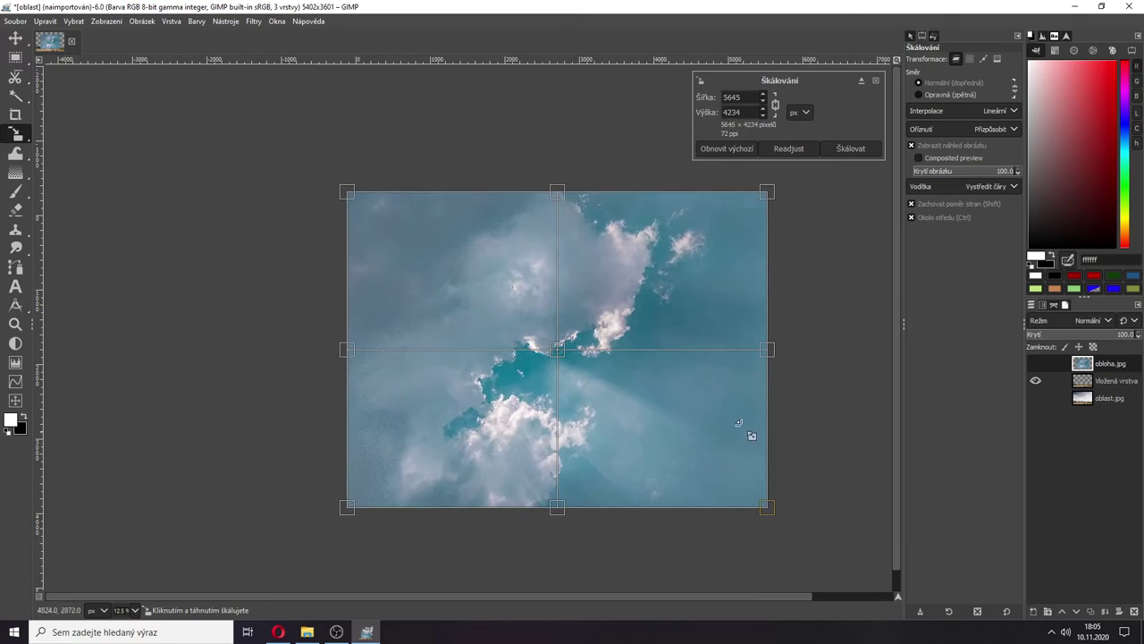
pyautogui.press('Return')
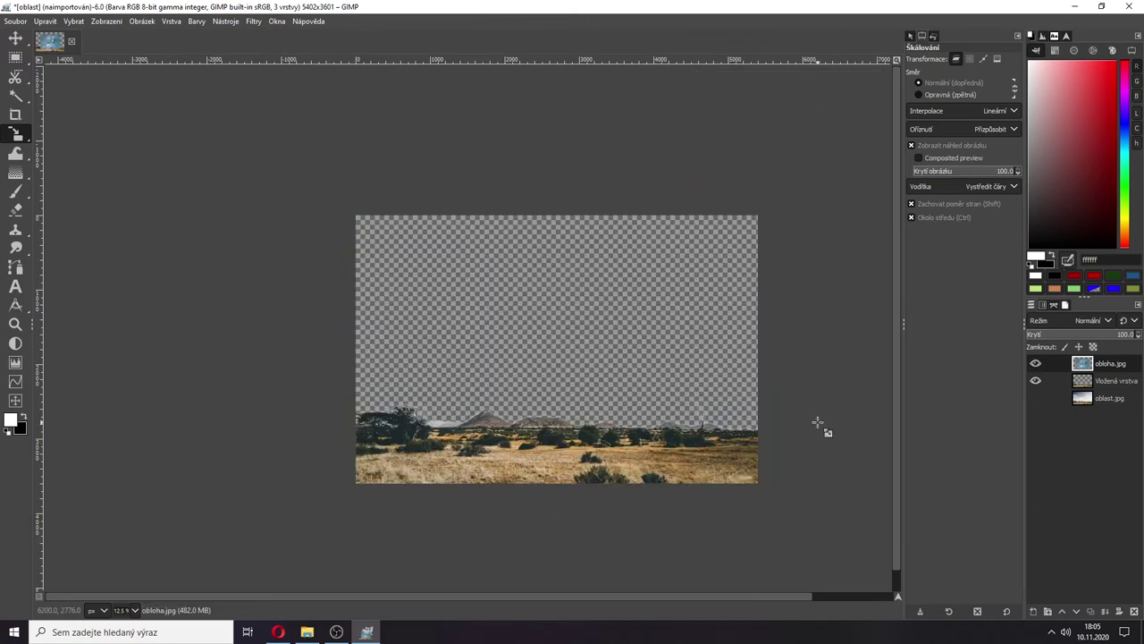
pyautogui.moveTo(1096, 386); pyautogui.dragTo(1093, 362)
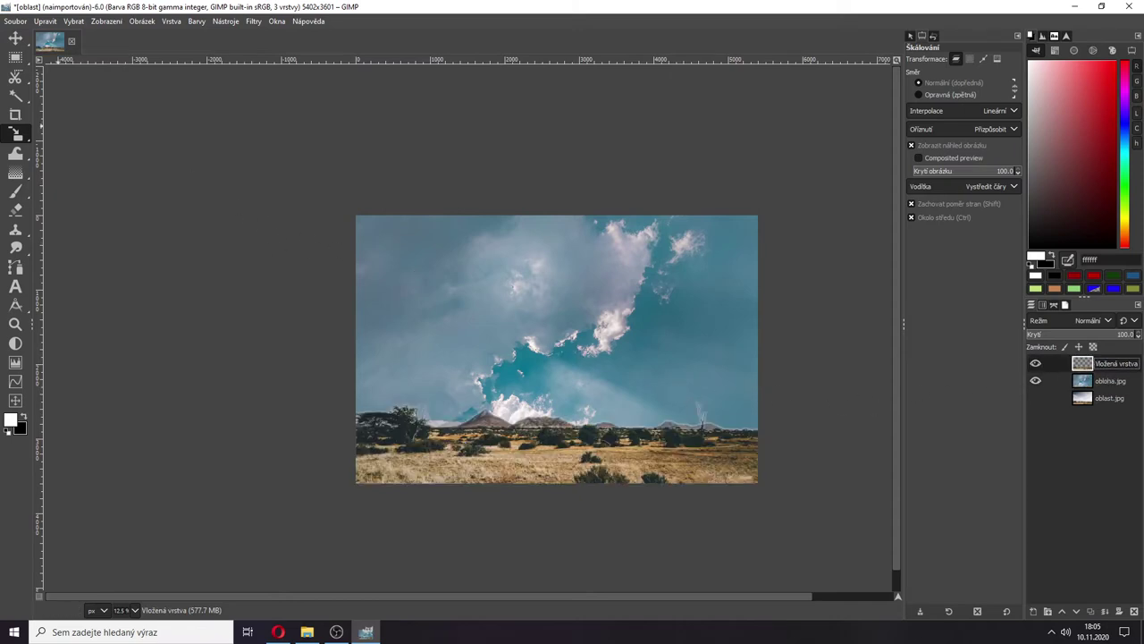
# - Try flipping the landscape layer vertically with the Flip tool and flip it back
pyautogui.moveTo(15, 134)
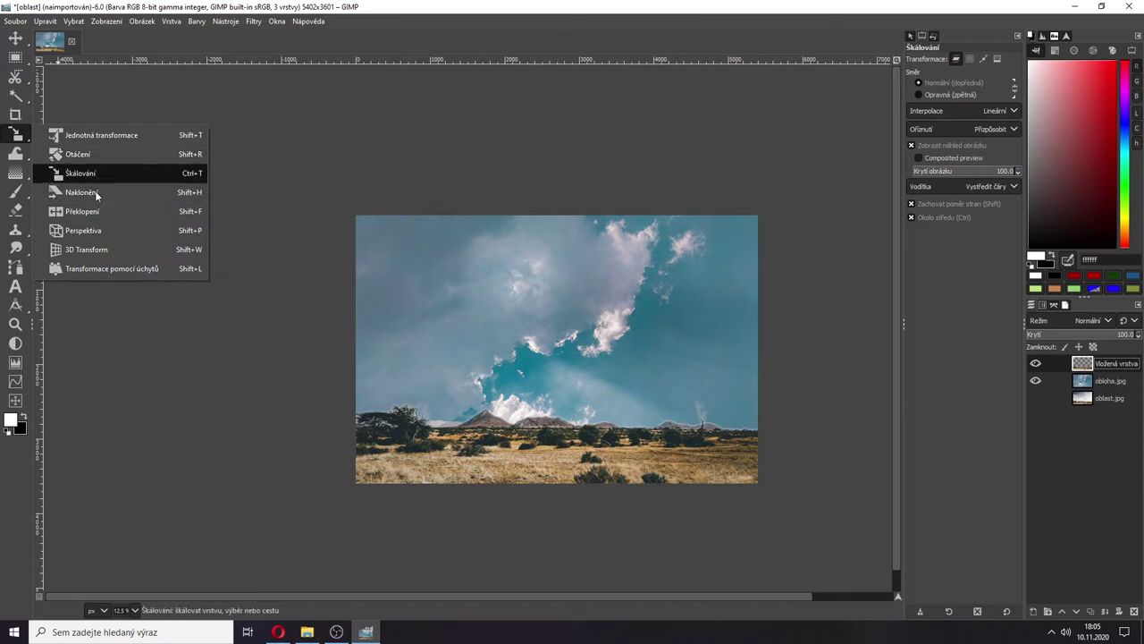
pyautogui.click(83, 211)
pyautogui.keyDown('ctrl'); pyautogui.click(481, 351); pyautogui.keyUp('ctrl')
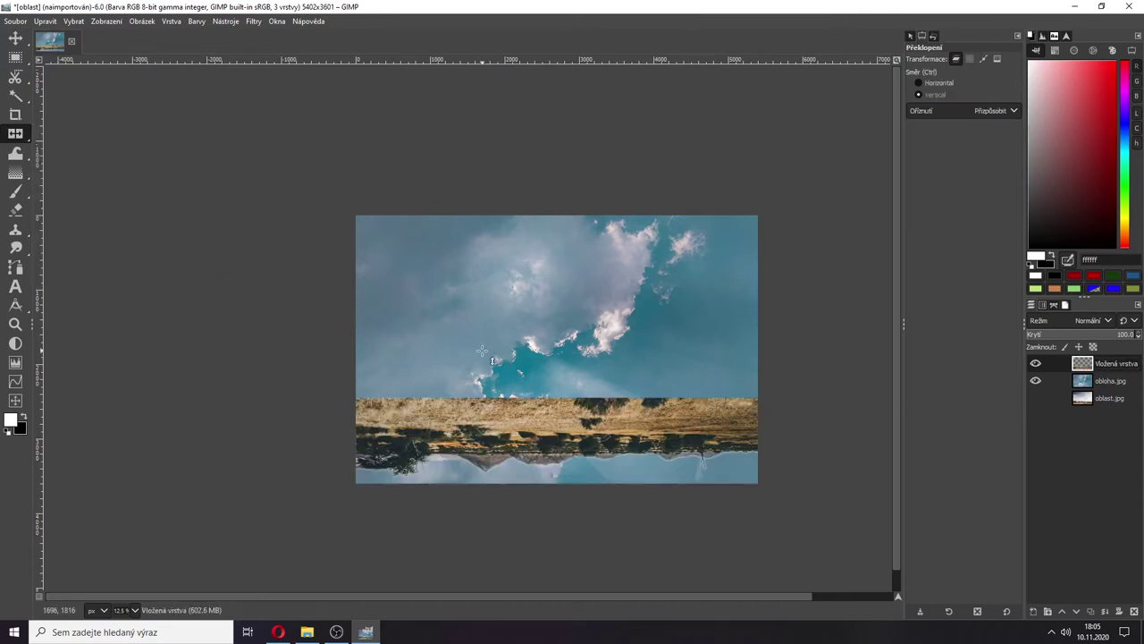
pyautogui.keyDown('ctrl'); pyautogui.click(481, 351); pyautogui.keyUp('ctrl')
# - Flip the obloha.jpg sky layer horizontally
pyautogui.click(1106, 382)
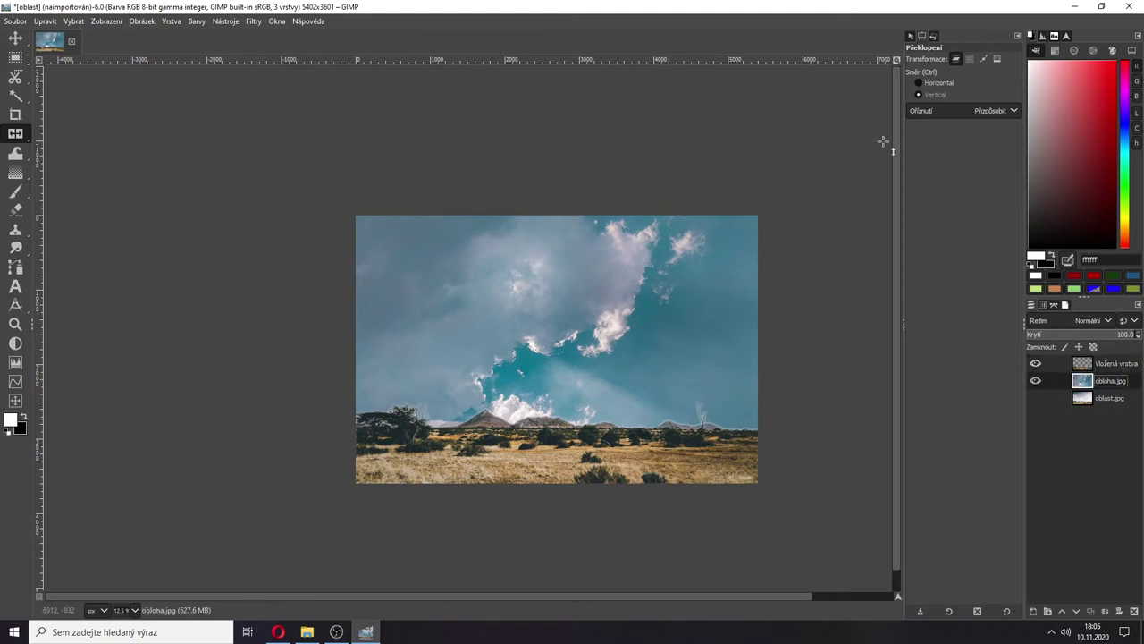
pyautogui.click(935, 83)
pyautogui.click(620, 332)
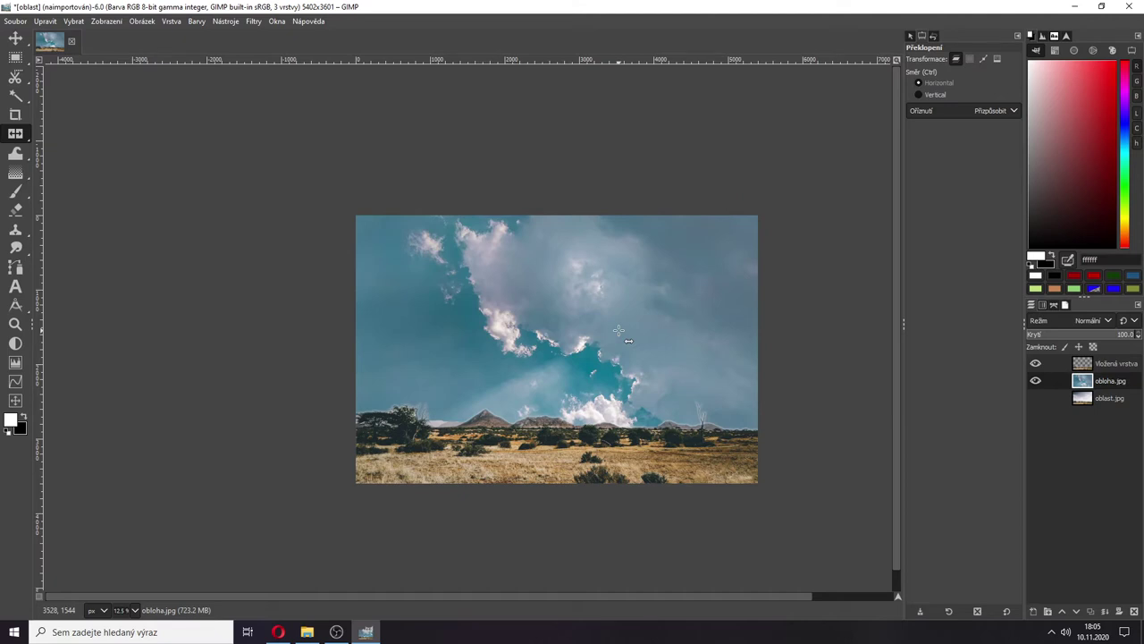
# - Delete the oblast.jpg layer and rename the pasted landscape layer to zem
pyautogui.click(1092, 401)
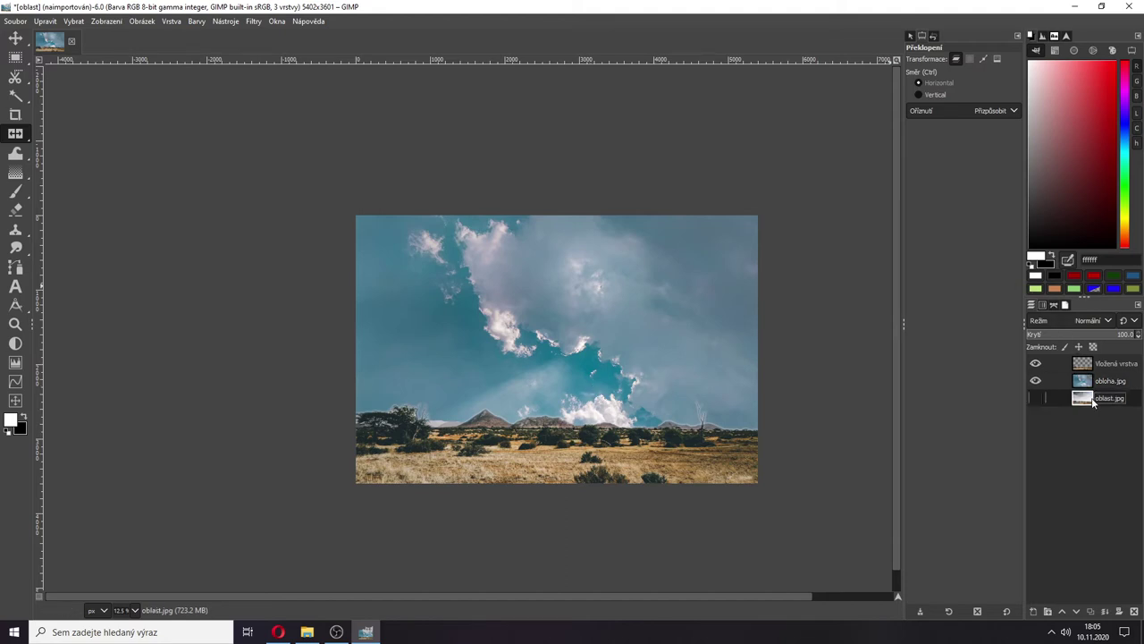
pyautogui.click(1135, 612)
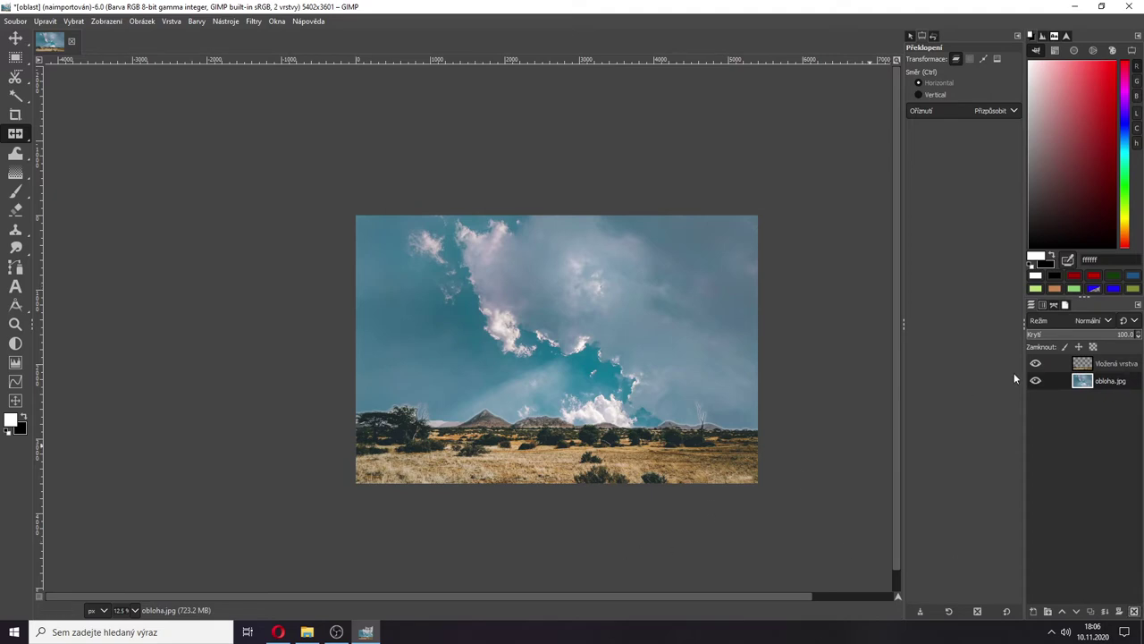
pyautogui.doubleClick(1111, 364)
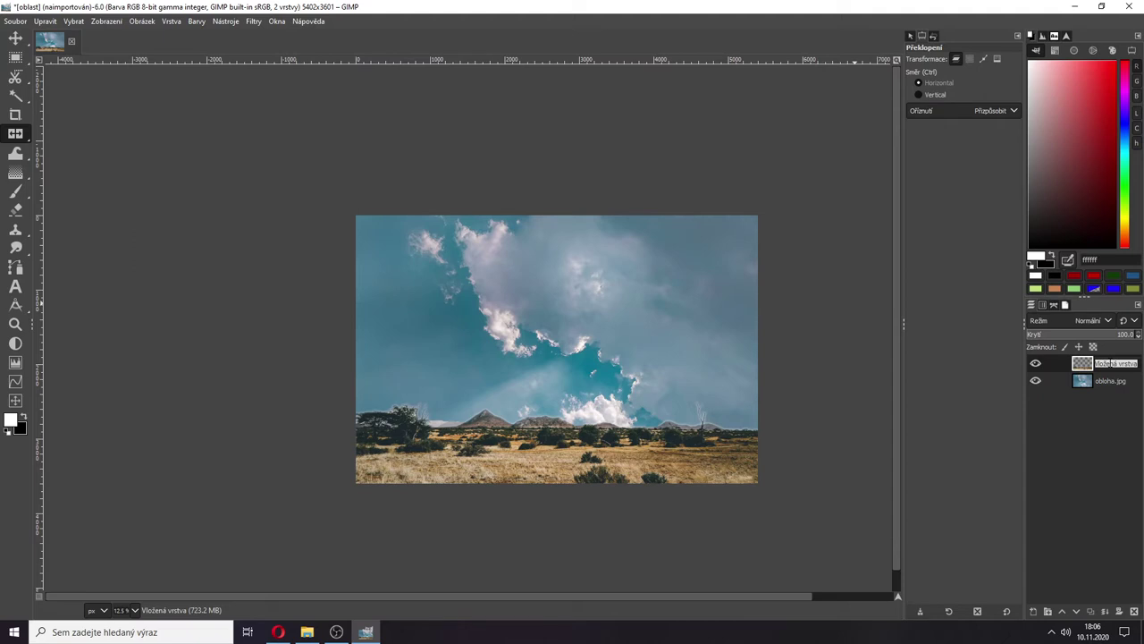
pyautogui.write('zem')
pyautogui.press('Return')
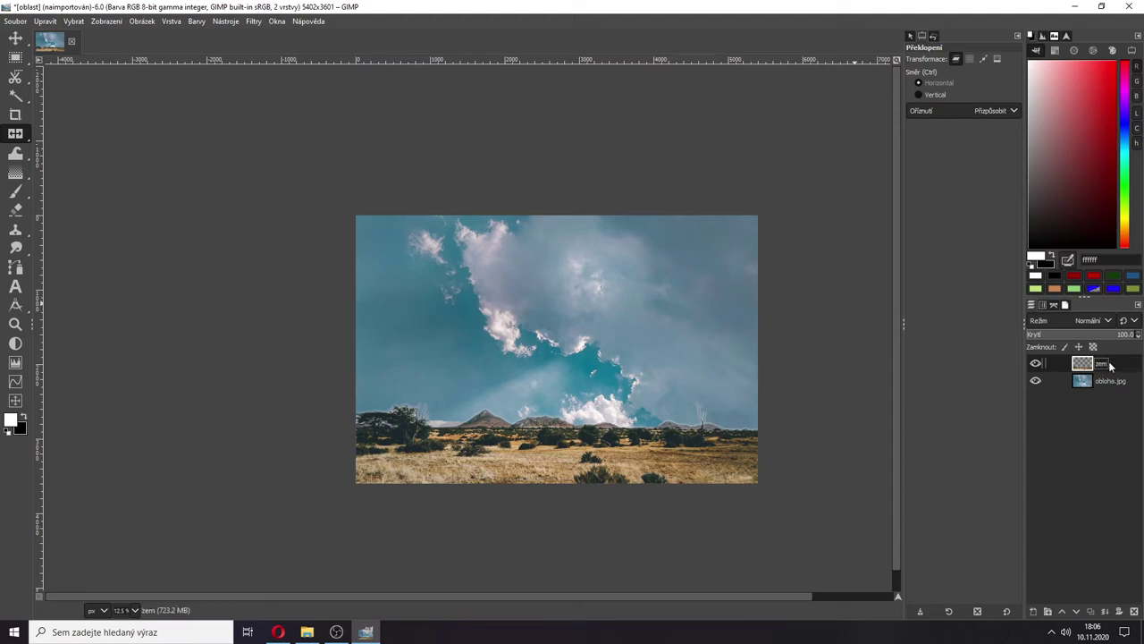
# - Create a new layer group and name it pozadí
pyautogui.click(1048, 611)
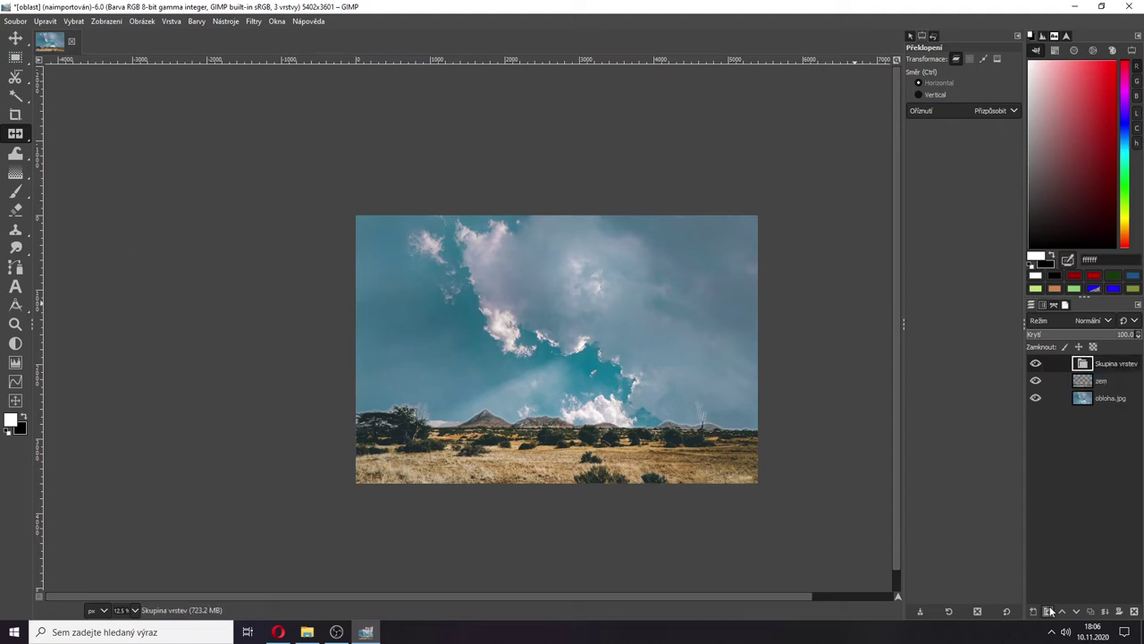
pyautogui.doubleClick(1106, 365)
pyautogui.write('pozadí')
pyautogui.press('Return')
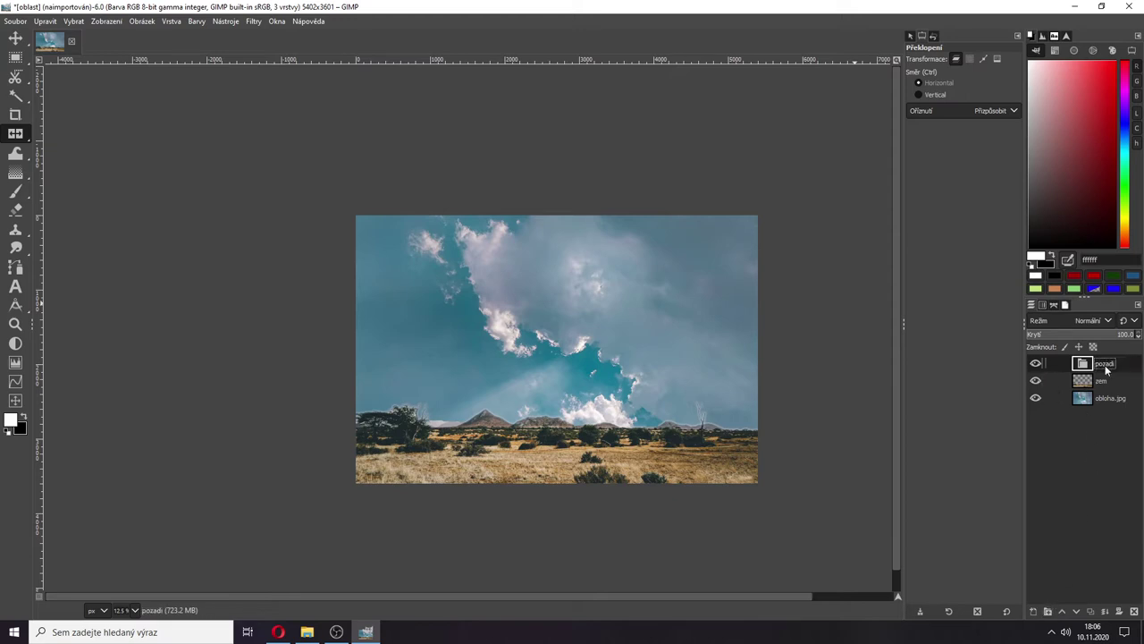
# - Move the zem and obloha.jpg layers into the pozadí group with zem on top, and collapse the group
pyautogui.moveTo(1101, 381); pyautogui.dragTo(1094, 365)
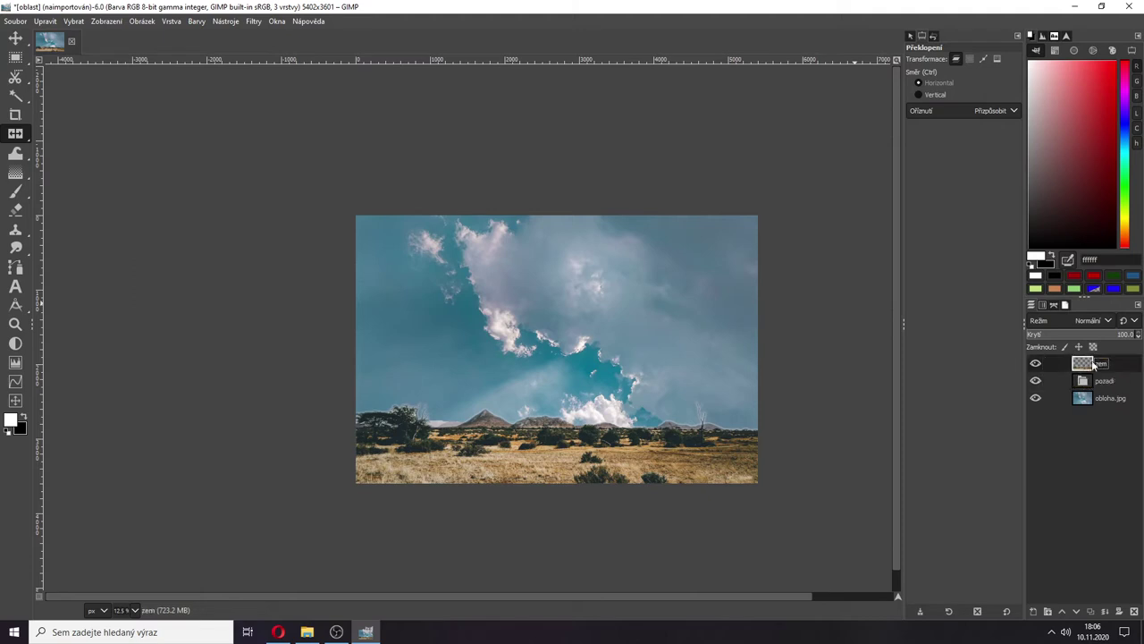
pyautogui.moveTo(1089, 405); pyautogui.dragTo(1096, 387)
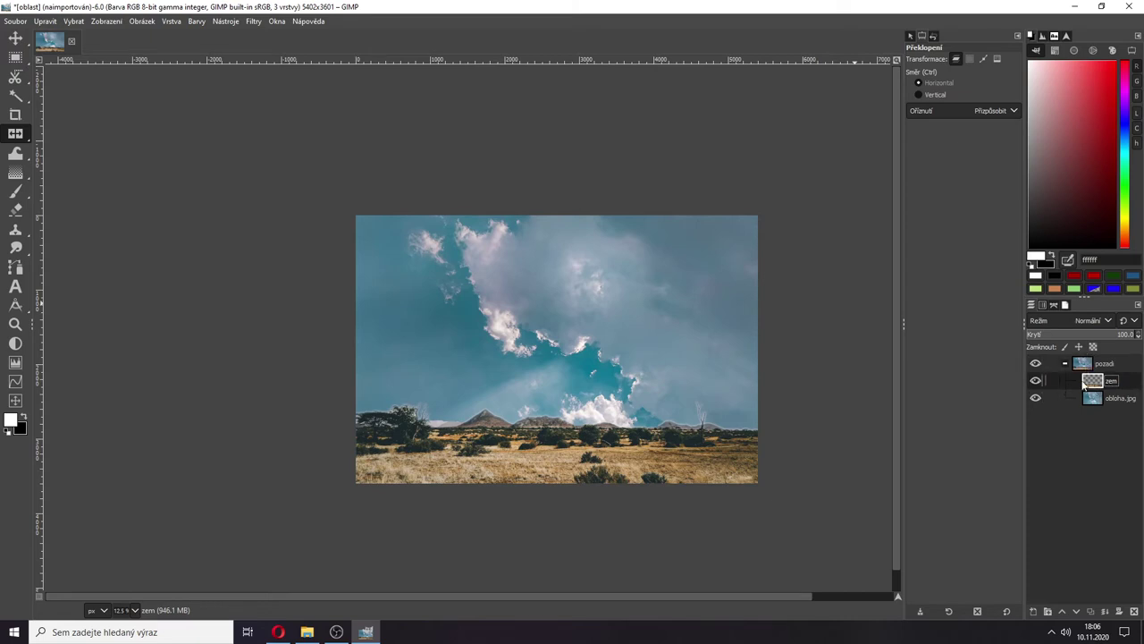
pyautogui.click(1067, 363)
# - Hide and show the whole pozadí group to check that it controls both layers, leaving the group selected
pyautogui.click(1034, 363)
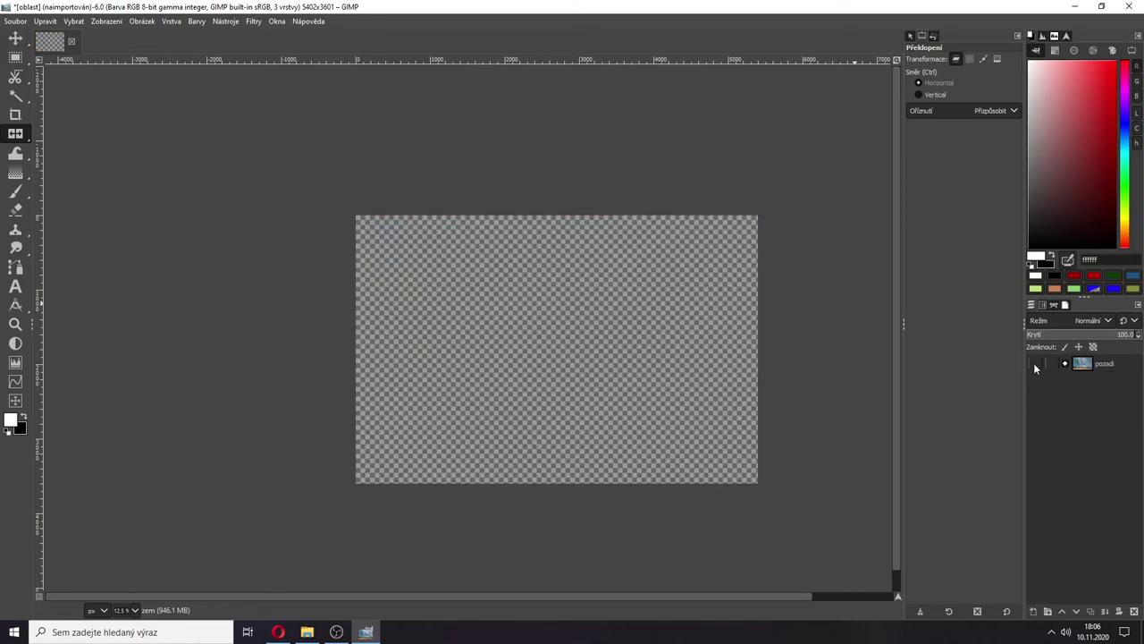
pyautogui.click(1034, 364)
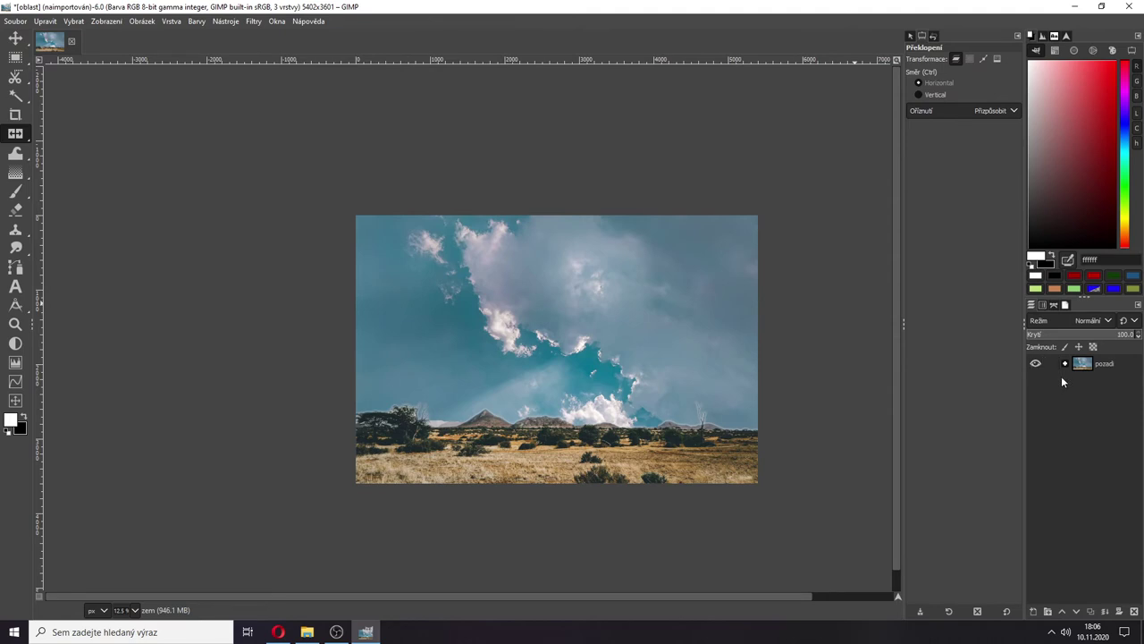
pyautogui.click(1063, 369)
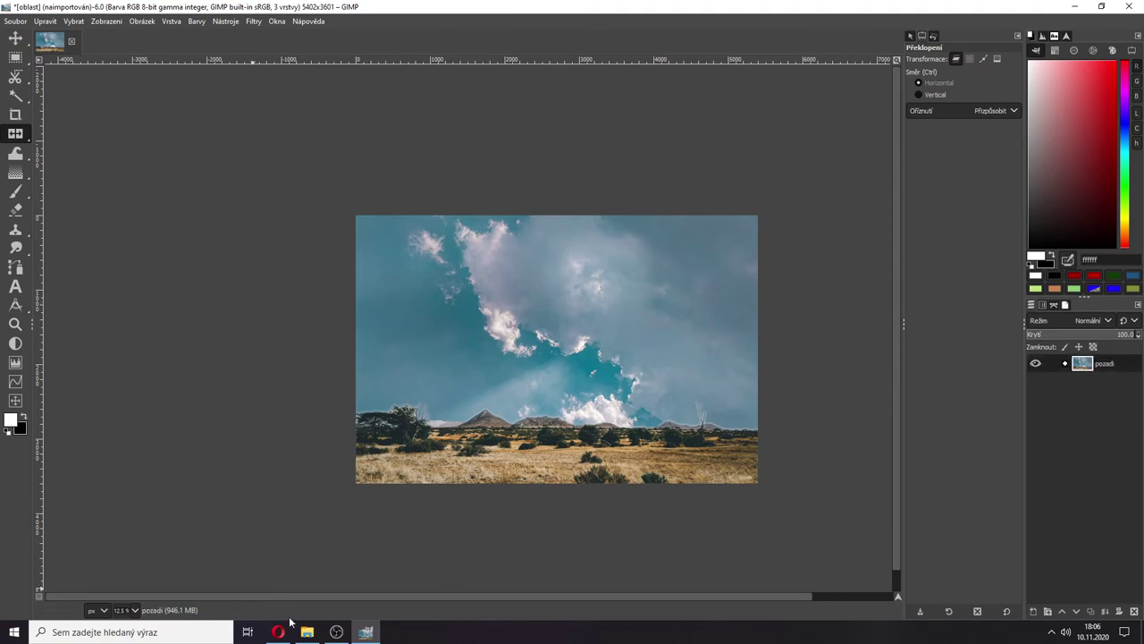
# - Import gepard.jpg from the Savanna folder as a layer, converted to the built-in sRGB profile, and place it above the collapsed pozadí group
pyautogui.moveTo(307, 631)
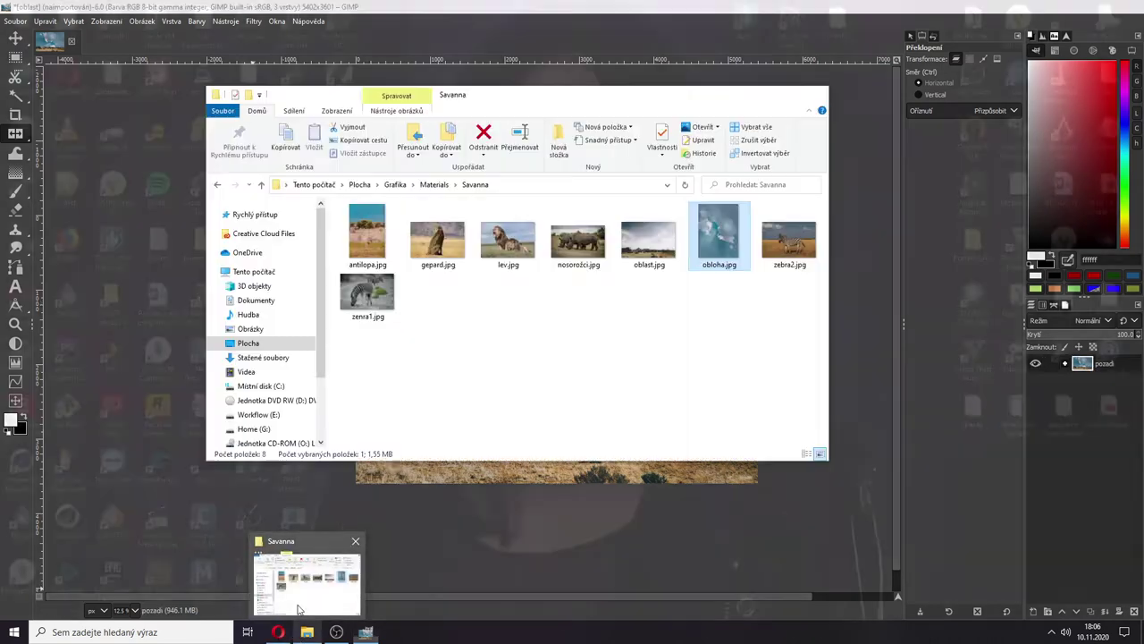
pyautogui.click(299, 608)
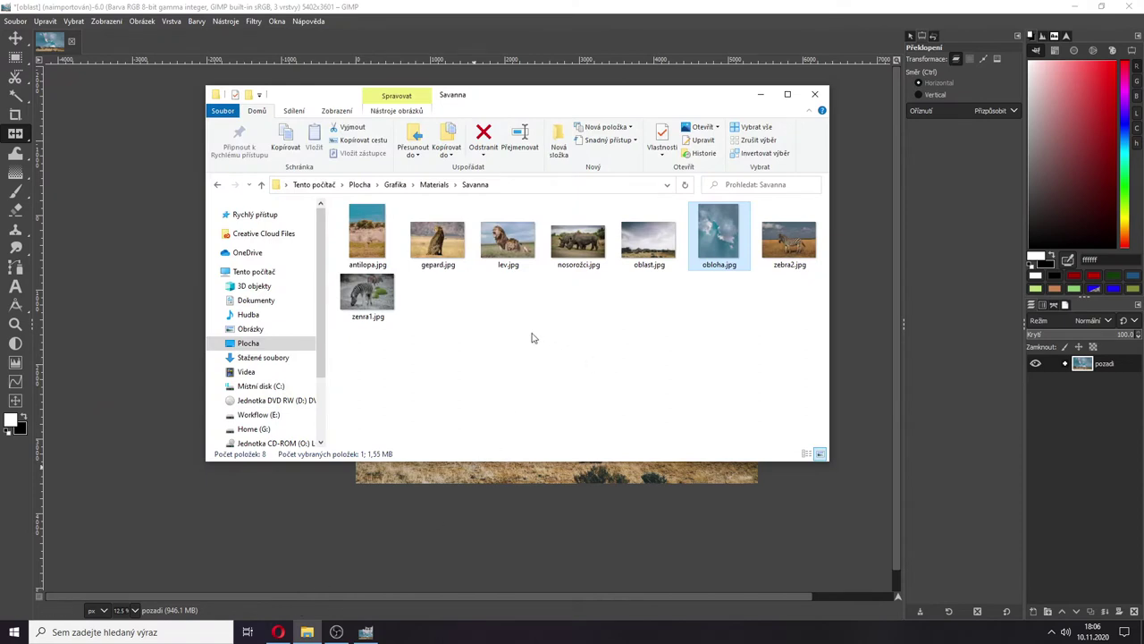
pyautogui.moveTo(440, 248); pyautogui.dragTo(449, 476)
pyautogui.click(761, 94)
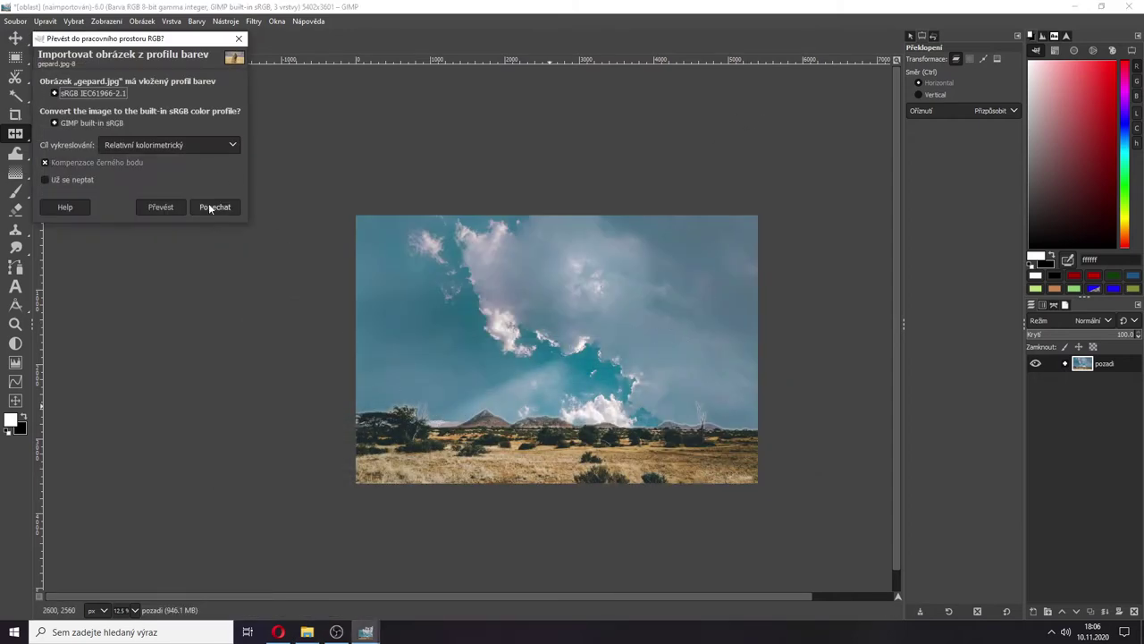
pyautogui.click(169, 206)
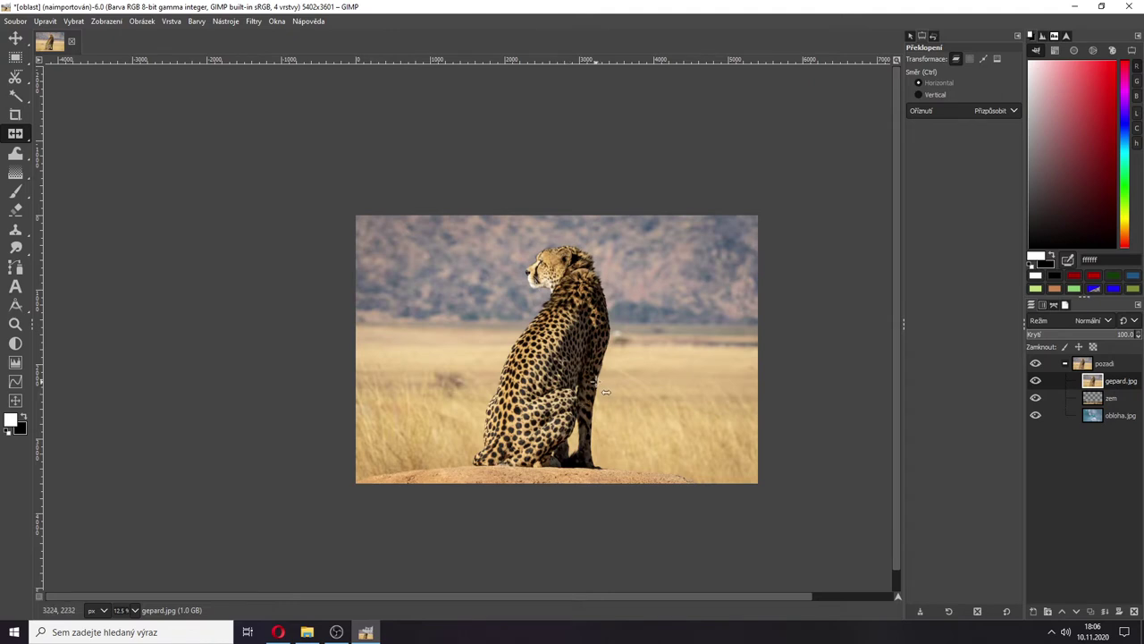
pyautogui.moveTo(1103, 385); pyautogui.dragTo(1099, 360)
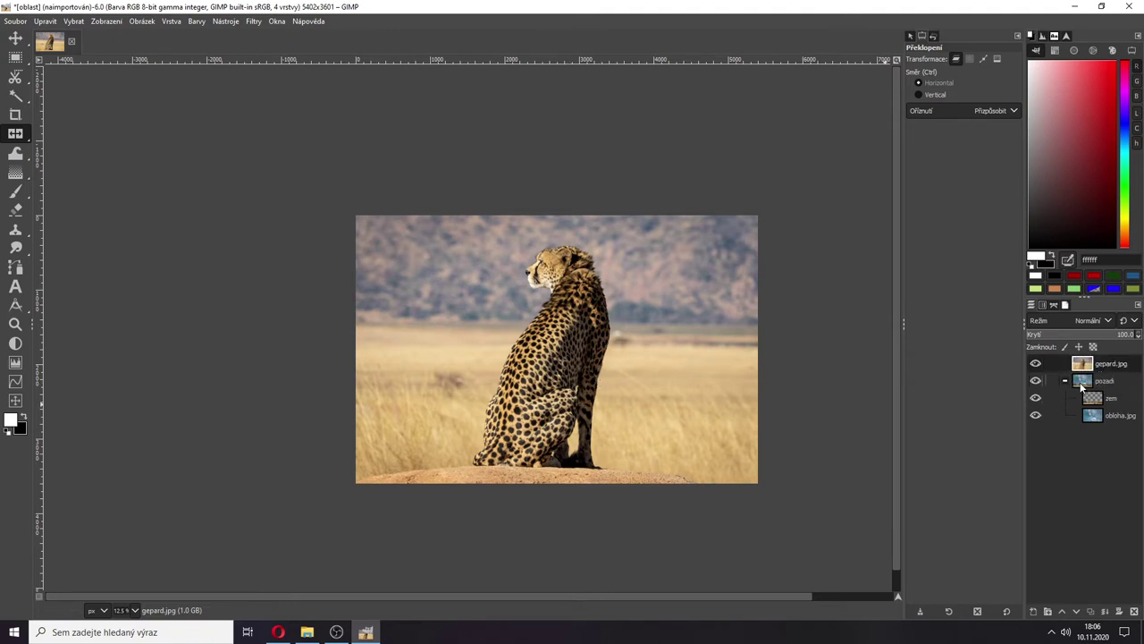
pyautogui.click(1066, 382)
# - Try painting a white Quick Mask stroke along the cheetah's back, undo the stroke and leave the mask
pyautogui.click(15, 77)
pyautogui.keyDown('ctrl'); pyautogui.scroll(2, 502, 477); pyautogui.keyUp('ctrl')
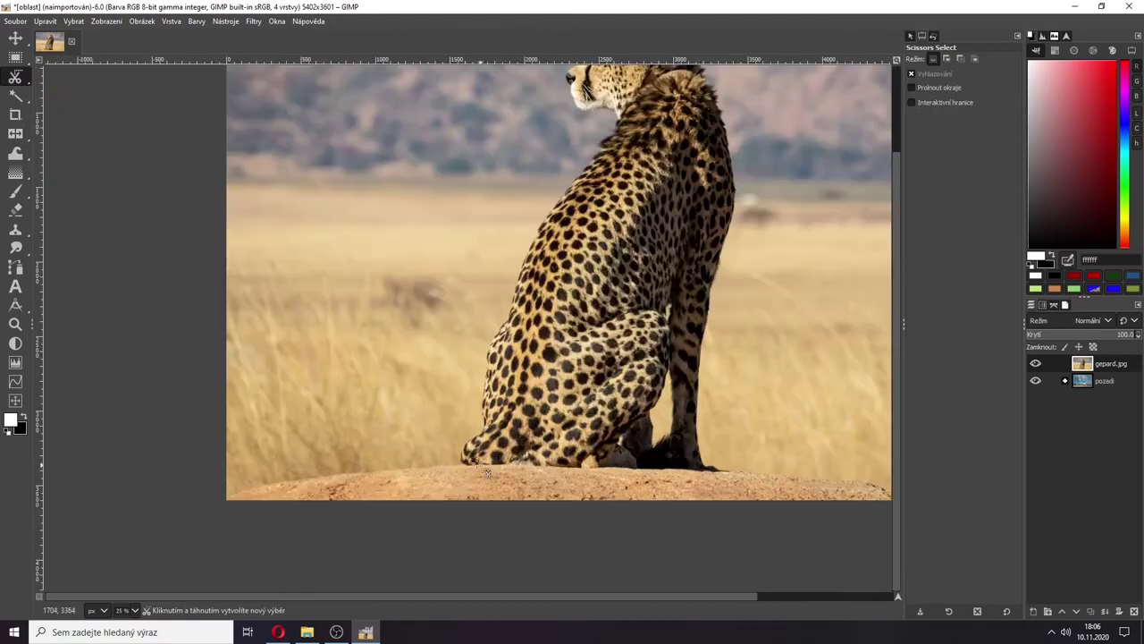
pyautogui.keyDown('ctrl'); pyautogui.scroll(-2, 626, 268); pyautogui.keyUp('ctrl')
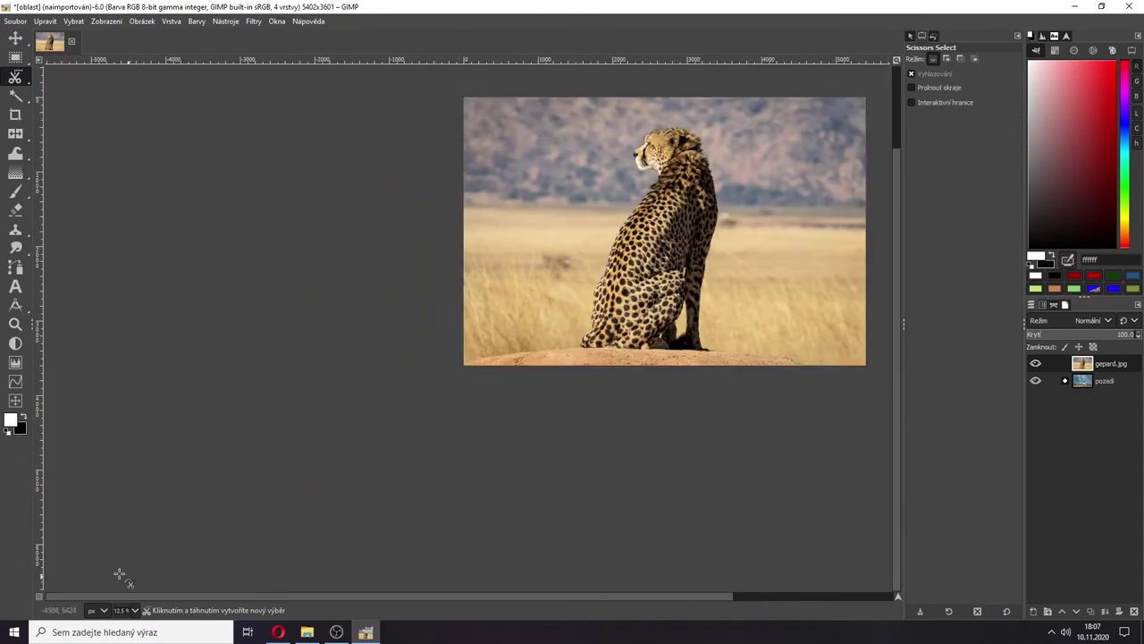
pyautogui.click(39, 597)
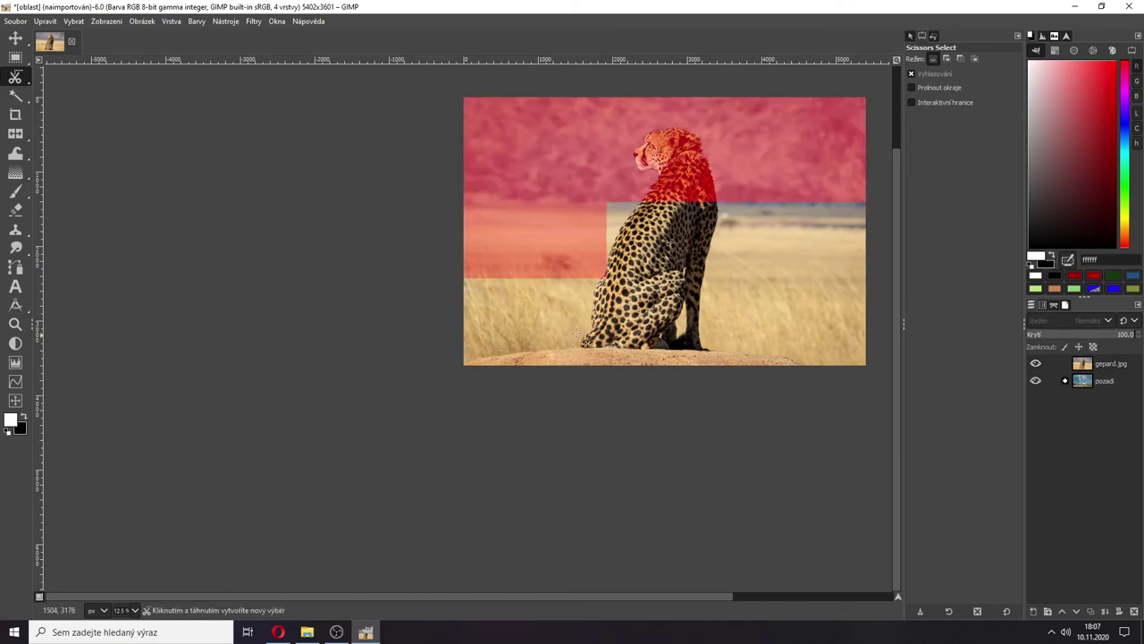
pyautogui.click(15, 190)
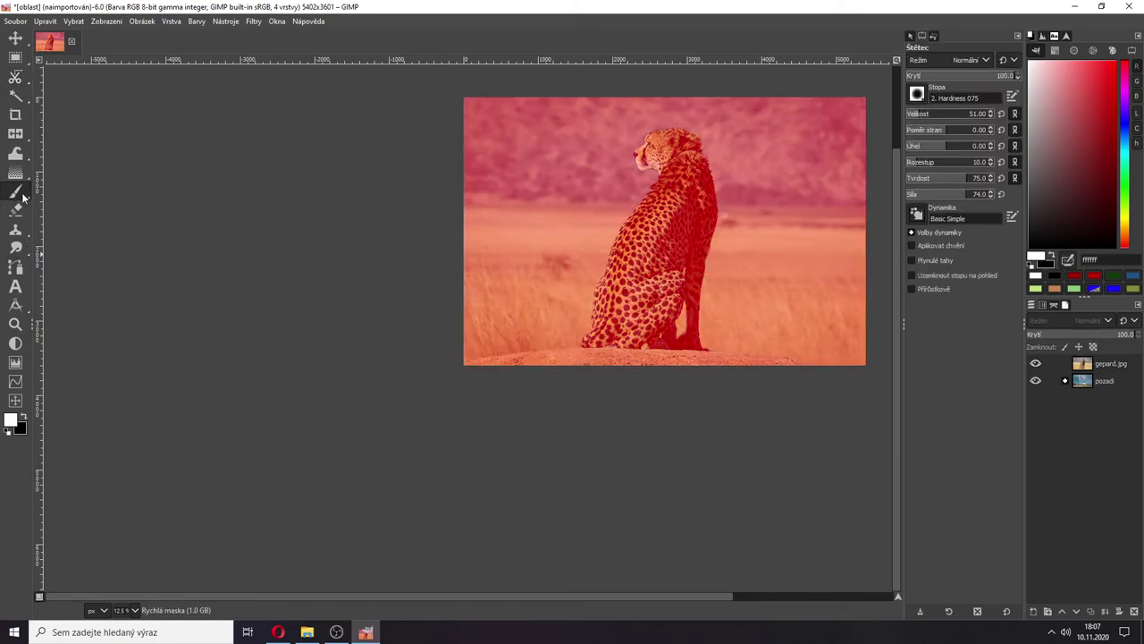
pyautogui.moveTo(628, 249)
pyautogui.mouseDown()
pyautogui.moveTo(623, 291)
pyautogui.moveTo(644, 235)
pyautogui.moveTo(619, 309)
pyautogui.moveTo(653, 234)
pyautogui.moveTo(621, 302)
pyautogui.moveTo(636, 231)
pyautogui.moveTo(630, 268)
pyautogui.moveTo(646, 230)
pyautogui.moveTo(673, 225)
pyautogui.moveTo(681, 191)
pyautogui.mouseUp()
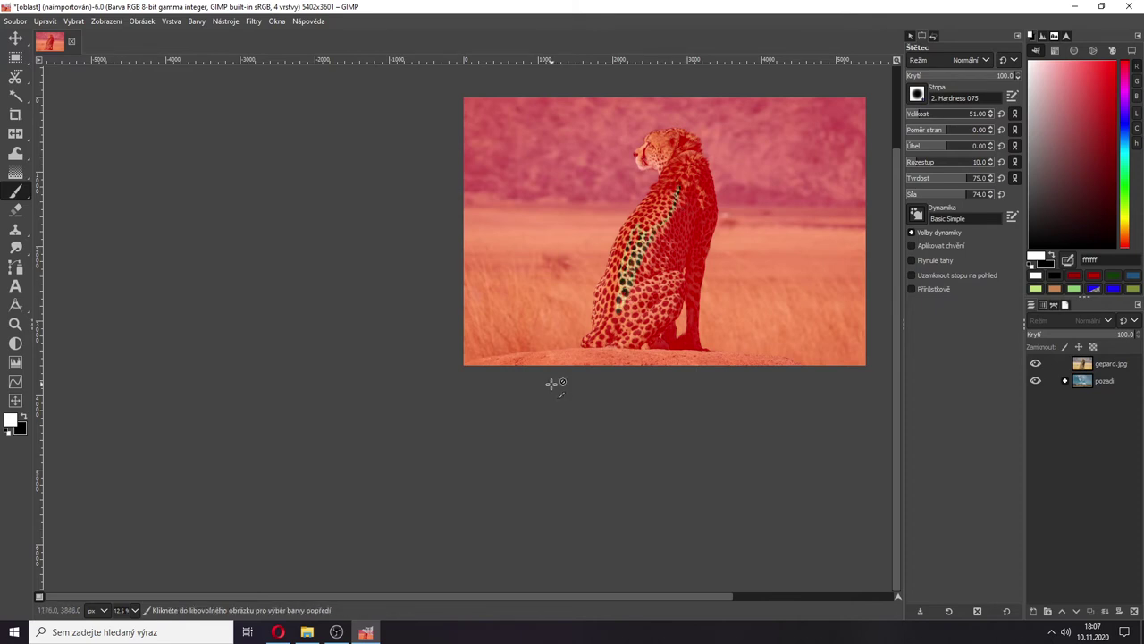
pyautogui.hotkey('ctrl', 'z')
pyautogui.hotkey('shift', 'q')
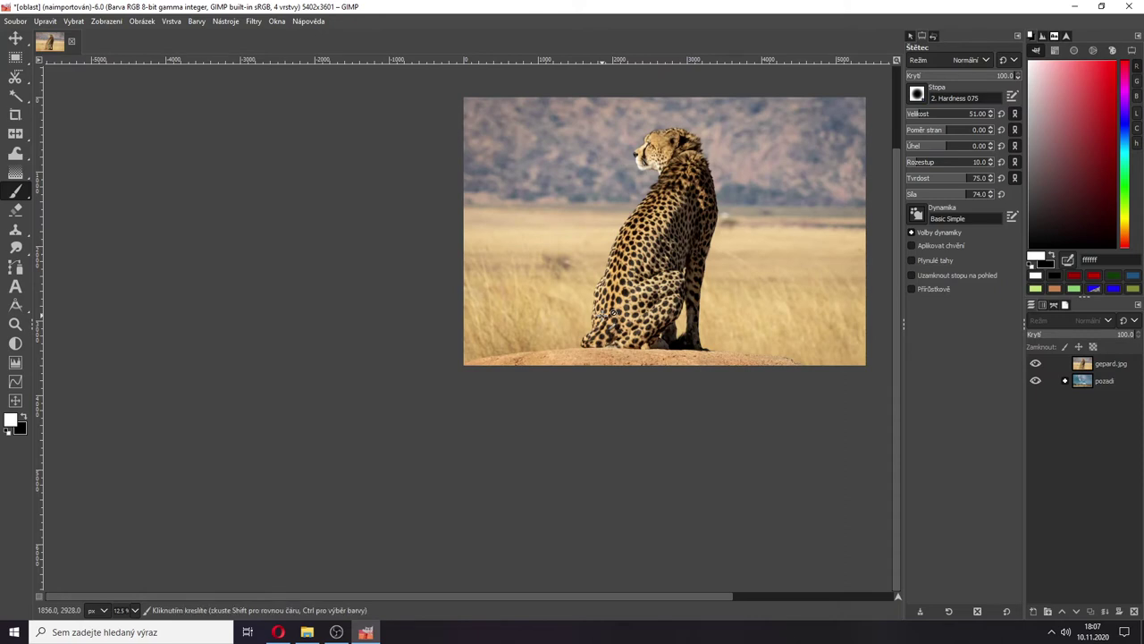
# - Start a Scissors Select outline at the cheetah's rump on the rock and trace it up the lower back
pyautogui.scroll(2, 765, 381)
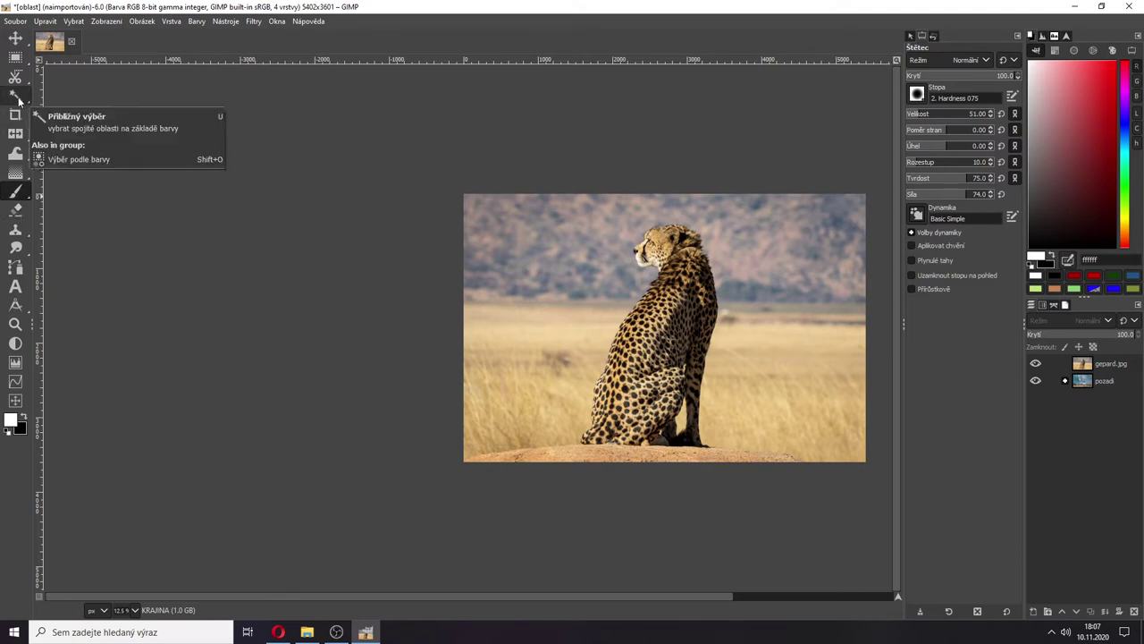
pyautogui.moveTo(14, 61)
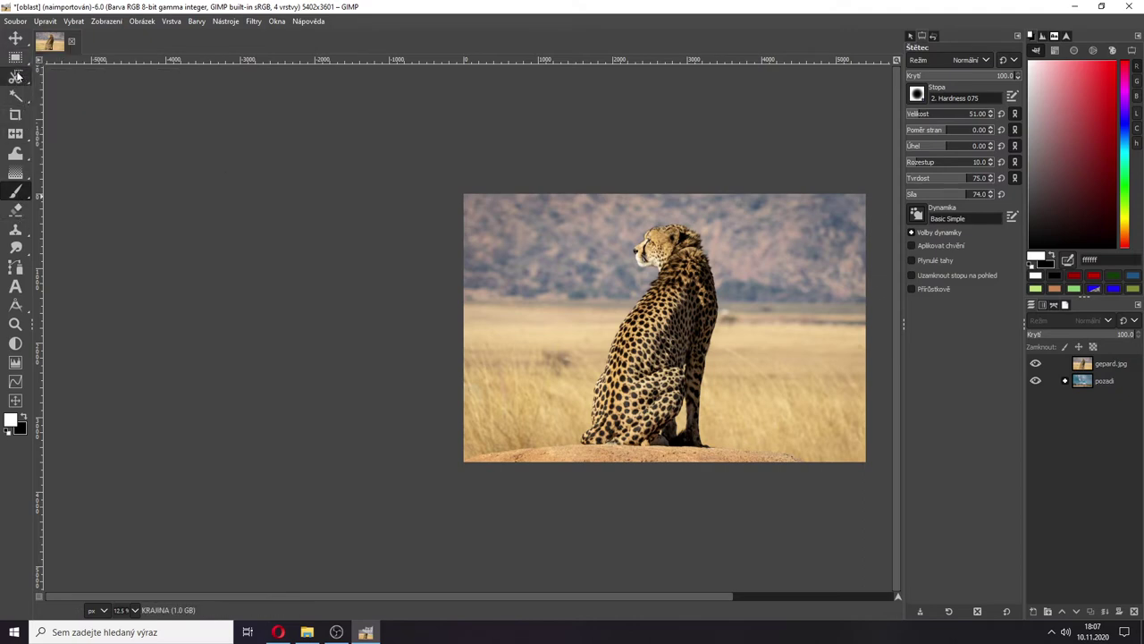
pyautogui.click(16, 76)
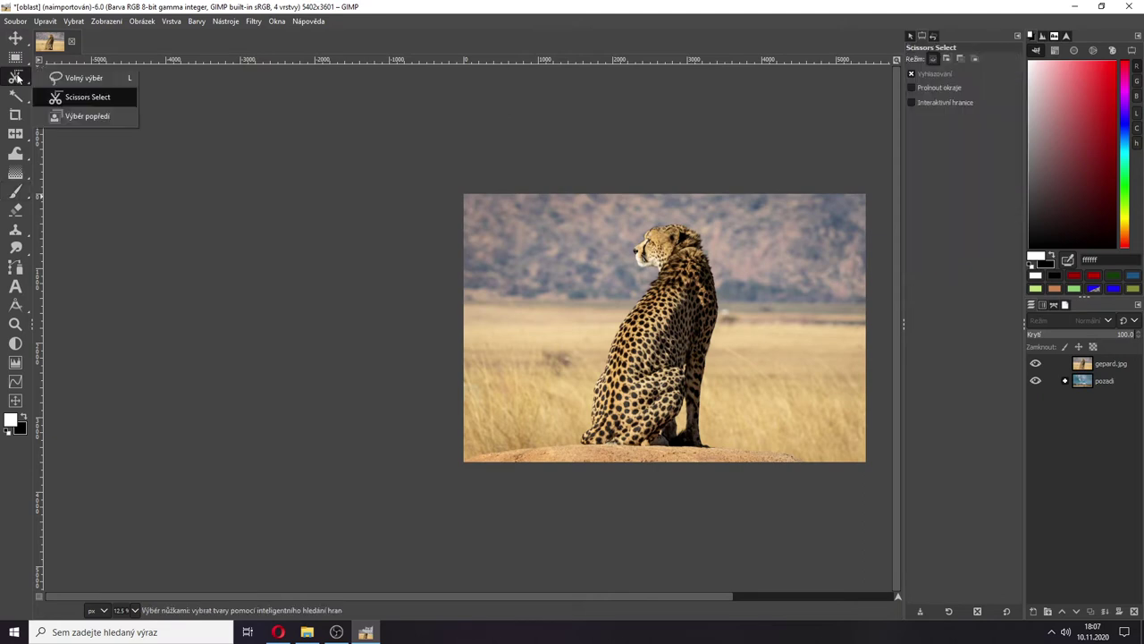
pyautogui.click(75, 98)
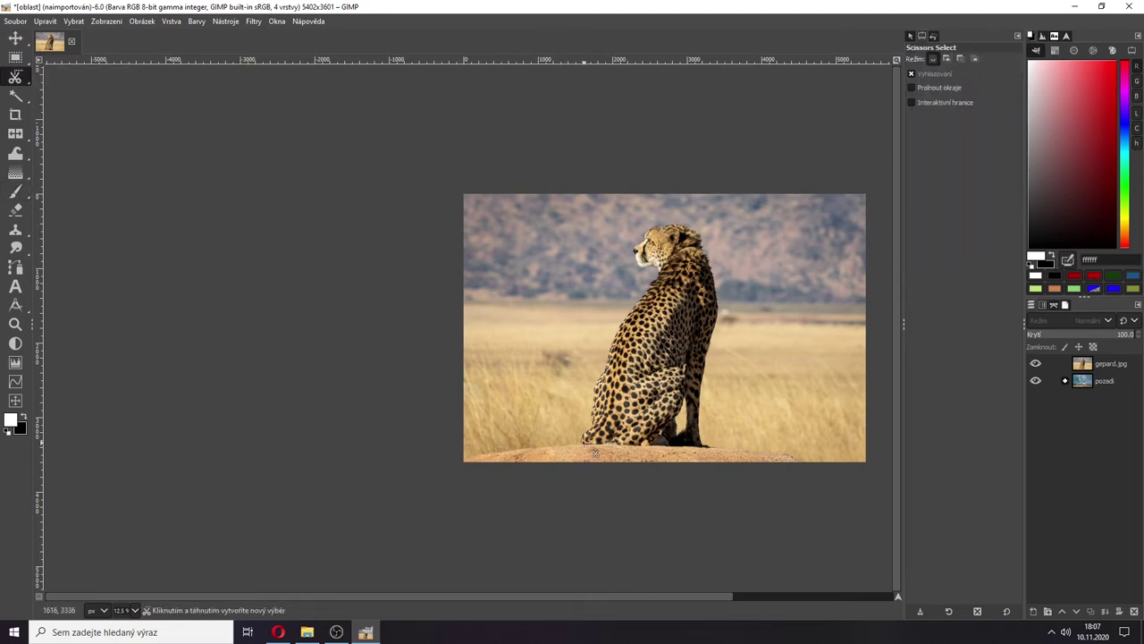
pyautogui.click(581, 438)
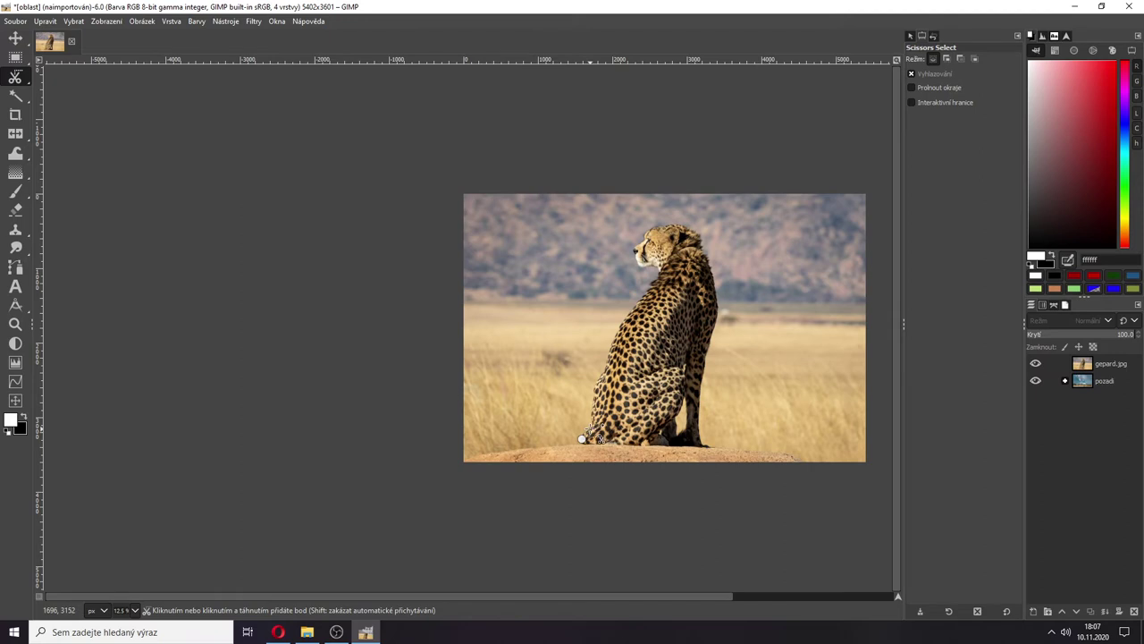
pyautogui.click(590, 427)
pyautogui.click(593, 412)
pyautogui.click(596, 388)
pyautogui.click(605, 374)
# - Continue the scissors outline up the cheetah's back and throat and around the chin to the nose
pyautogui.scroll(3, 612, 349)
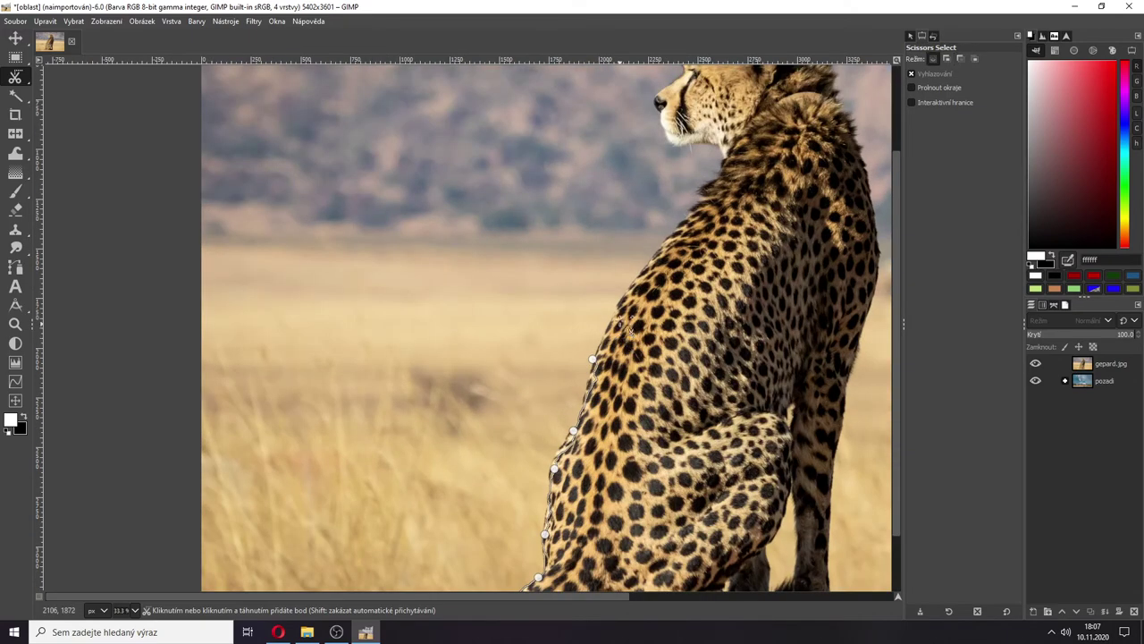
pyautogui.click(626, 290)
pyautogui.click(692, 212)
pyautogui.click(722, 162)
pyautogui.click(711, 142)
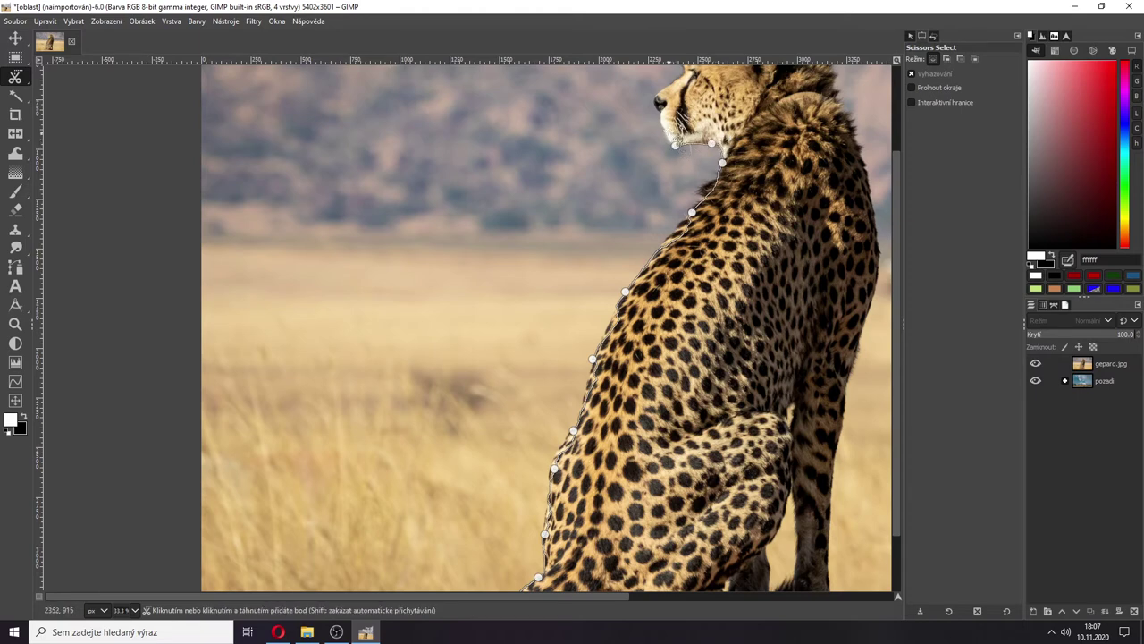
pyautogui.click(675, 144)
pyautogui.click(661, 119)
pyautogui.click(654, 100)
# - Trace the scissors outline from the nose over the forehead and top of the head to the back of the neck
pyautogui.scroll(3, 661, 103)
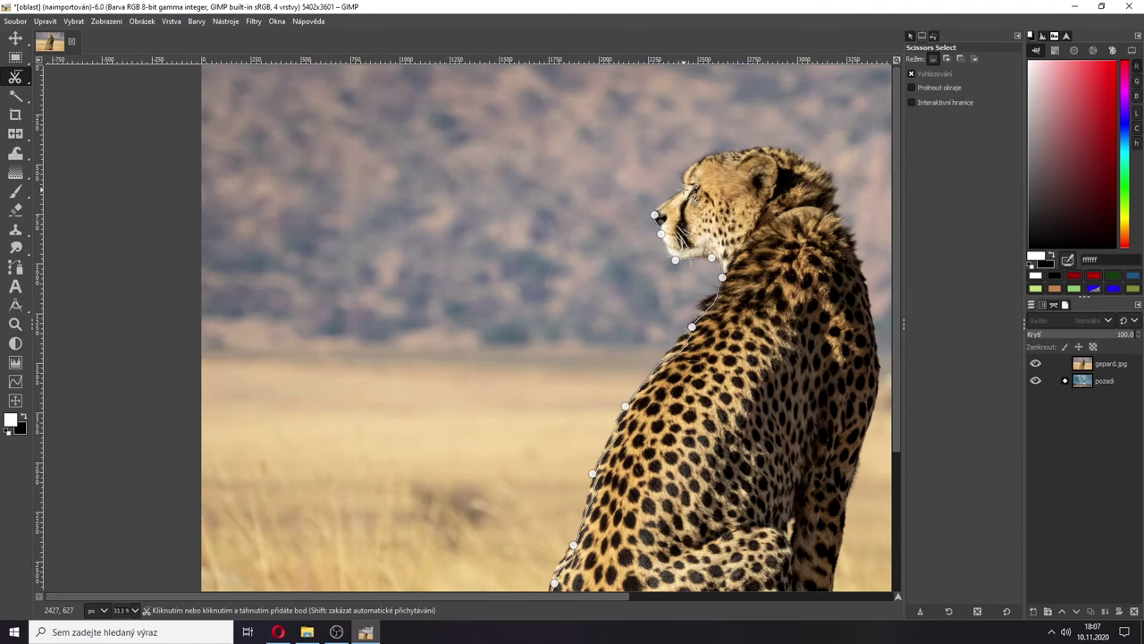
pyautogui.click(684, 189)
pyautogui.click(683, 175)
pyautogui.click(698, 160)
pyautogui.click(726, 152)
pyautogui.click(784, 148)
pyautogui.click(827, 168)
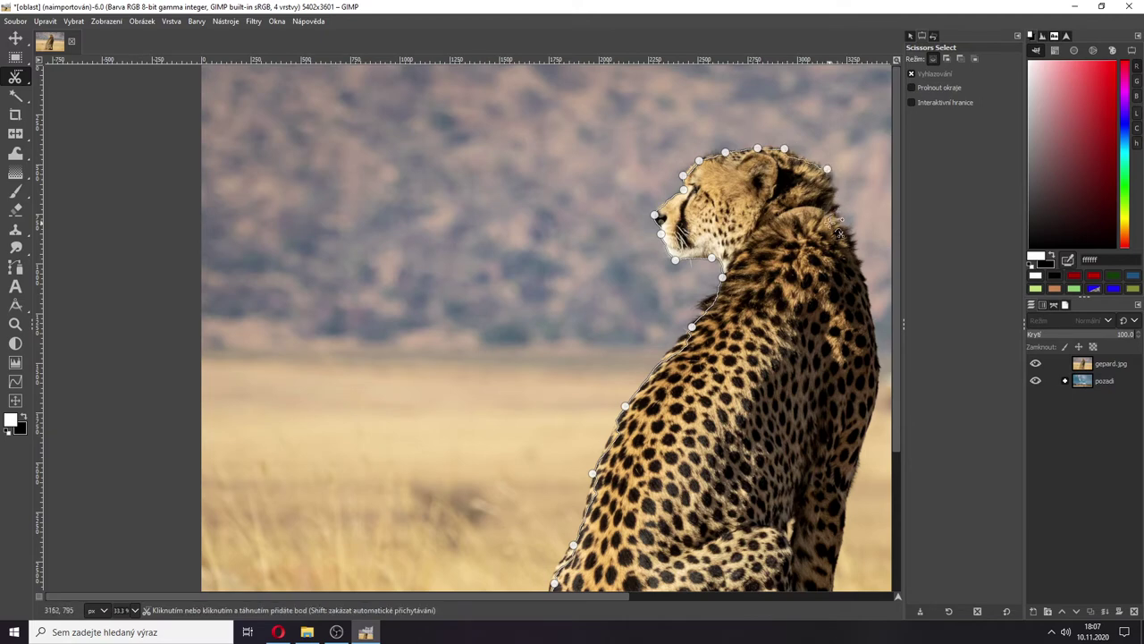
pyautogui.click(837, 202)
pyautogui.click(842, 222)
# - Extend the scissors outline down the cheetah's shoulder and front leg to the paw on the rock
pyautogui.click(881, 365)
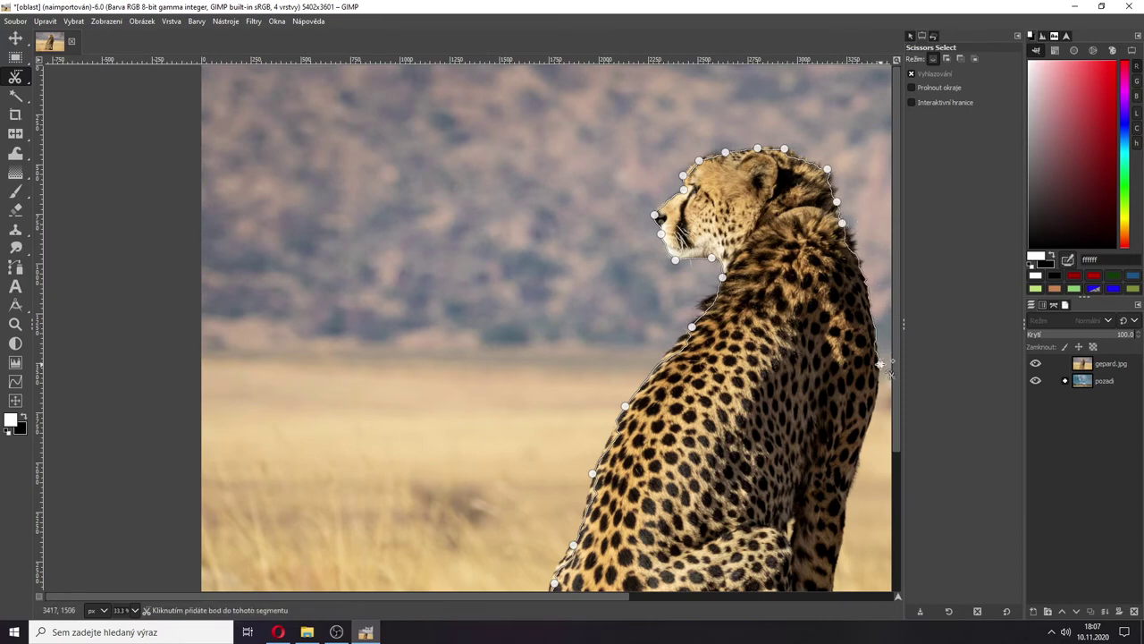
pyautogui.click(872, 415)
pyautogui.click(856, 467)
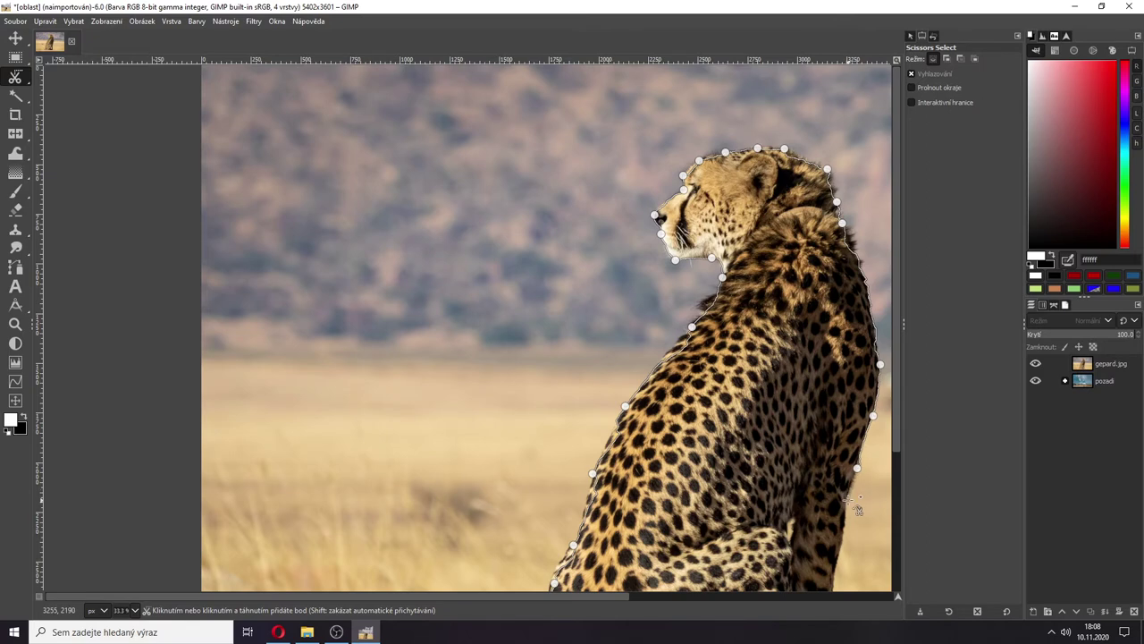
pyautogui.click(848, 499)
pyautogui.scroll(-5, 854, 528)
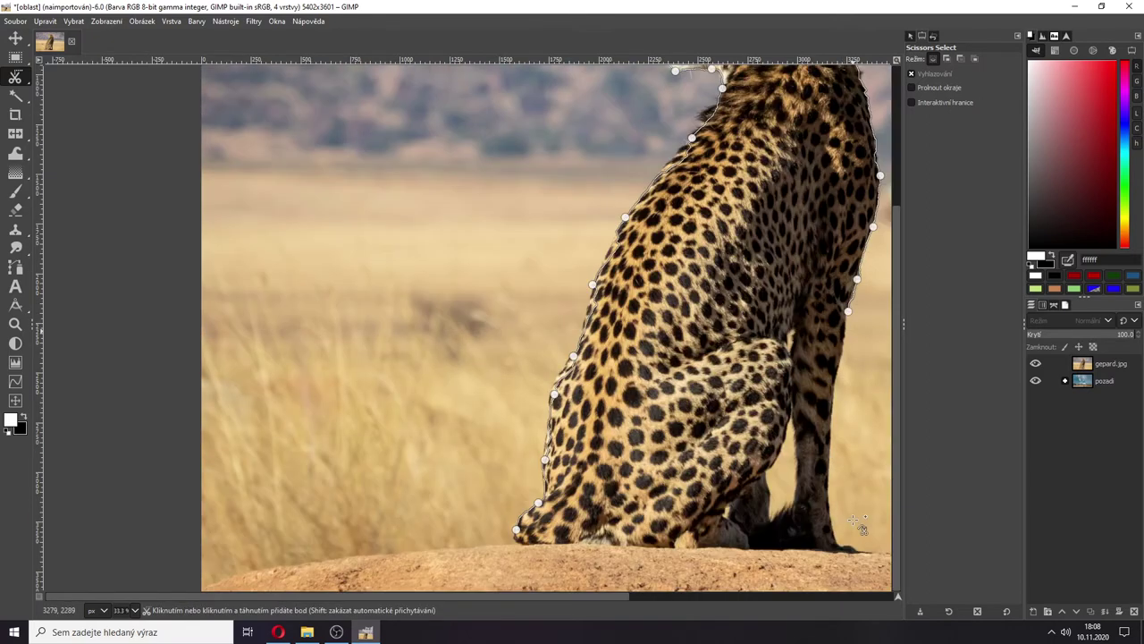
pyautogui.click(839, 369)
pyautogui.click(831, 423)
pyautogui.click(828, 476)
pyautogui.click(830, 516)
pyautogui.click(853, 551)
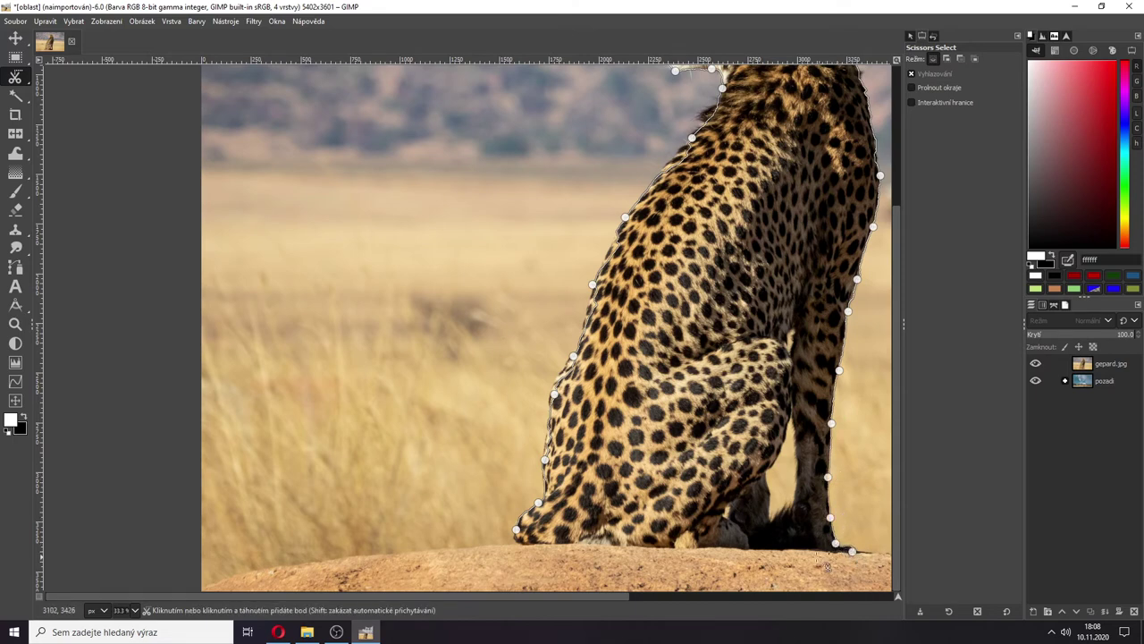
# - Close the scissors outline along the rock beneath the cheetah and convert it into a selection
pyautogui.click(523, 547)
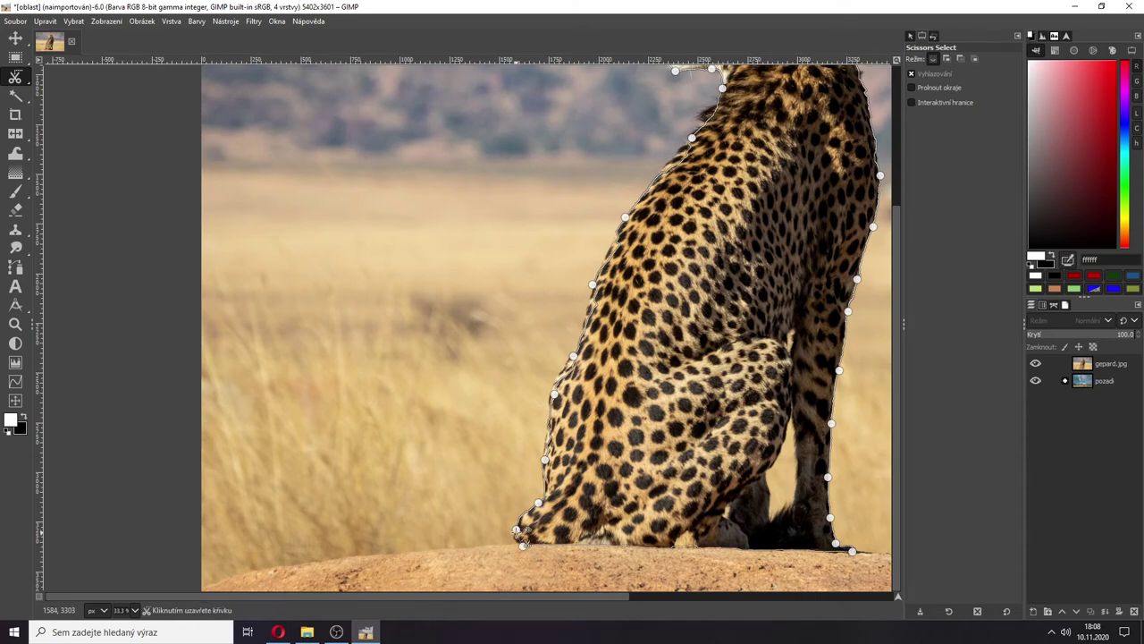
pyautogui.click(518, 530)
pyautogui.click(615, 527)
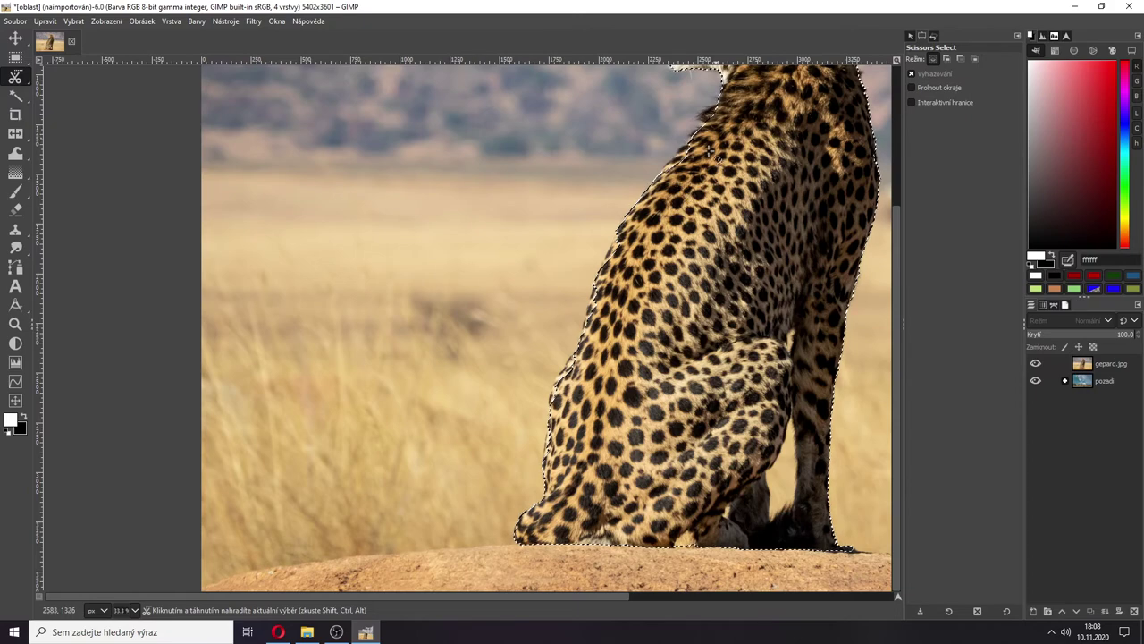
pyautogui.scroll(2, 702, 152)
pyautogui.scroll(-2, 702, 152)
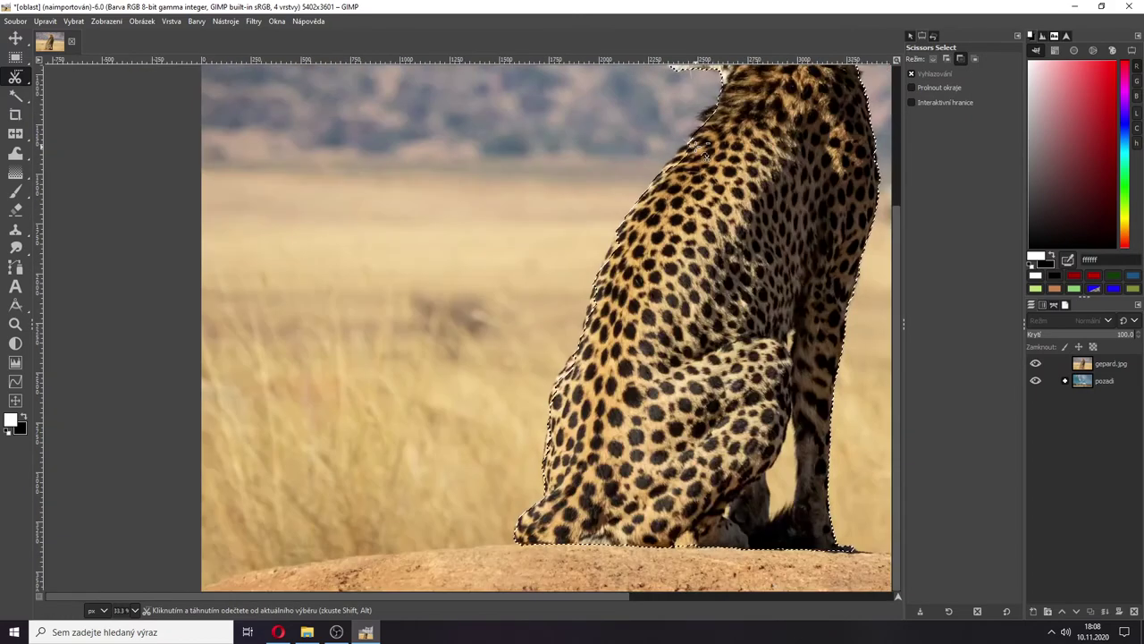
pyautogui.scroll(3, 758, 122)
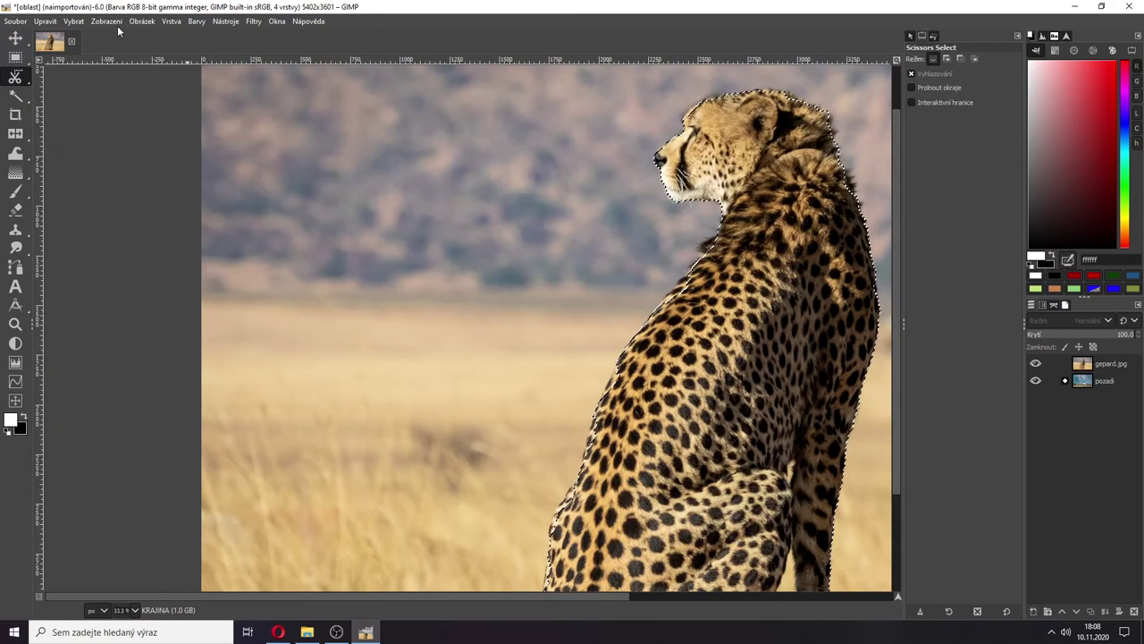
# - Feather the cheetah selection by 5 px two times in a row
pyautogui.click(73, 20)
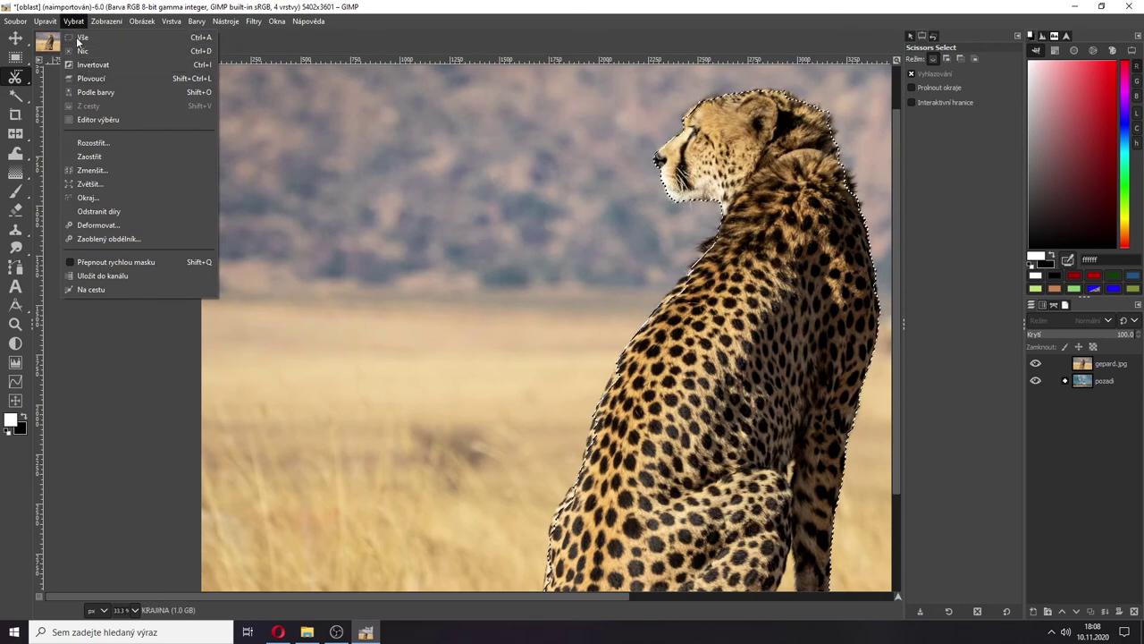
pyautogui.click(103, 144)
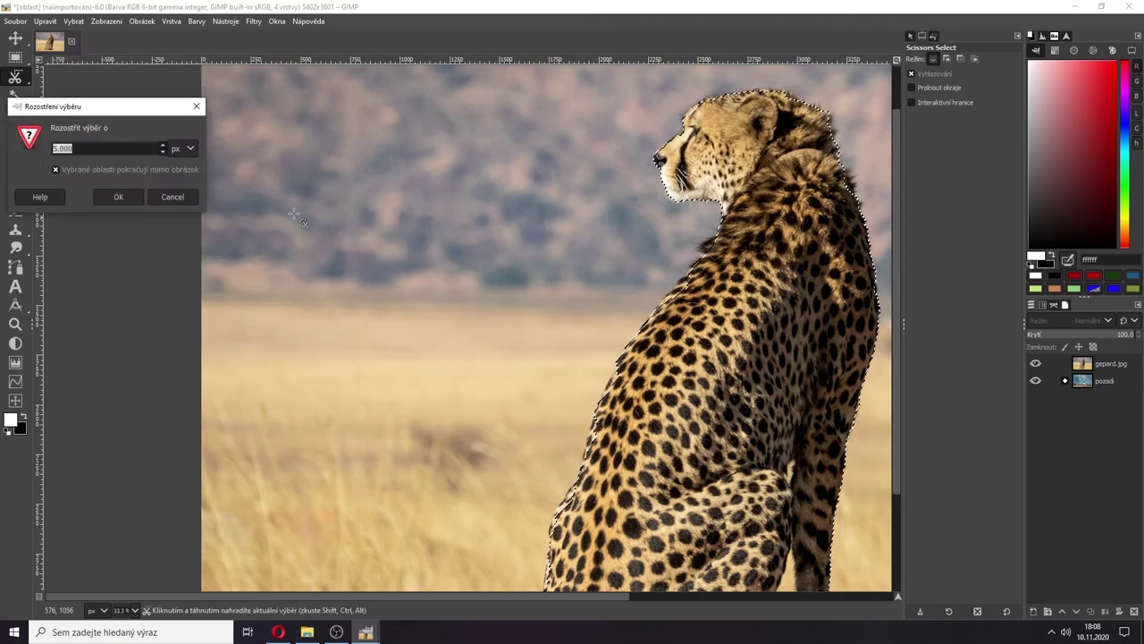
pyautogui.click(132, 198)
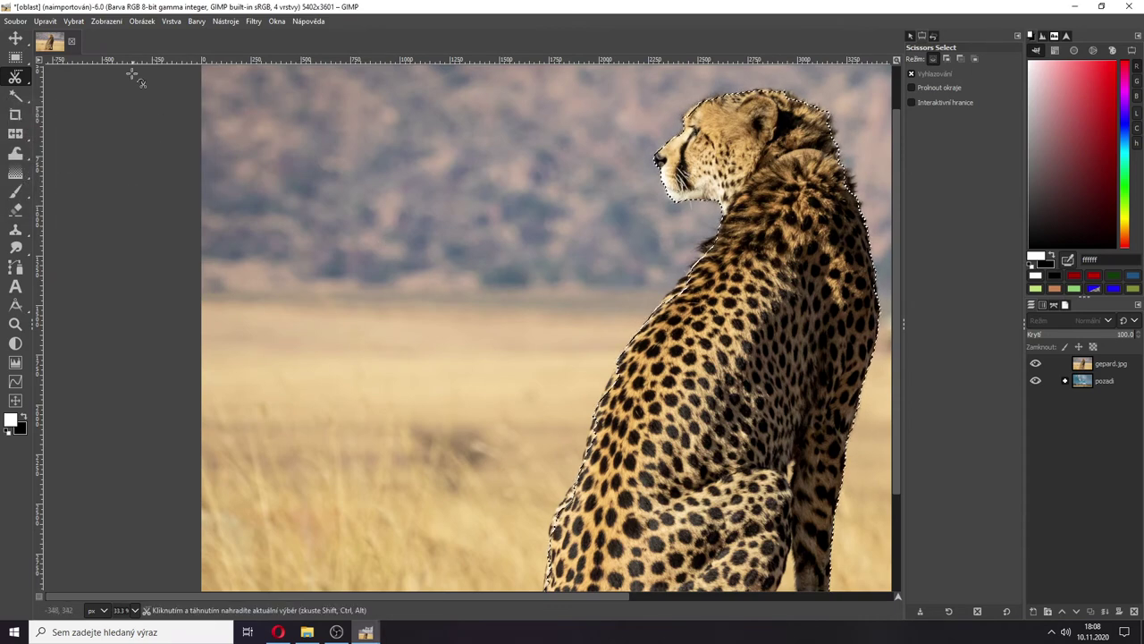
pyautogui.click(143, 22)
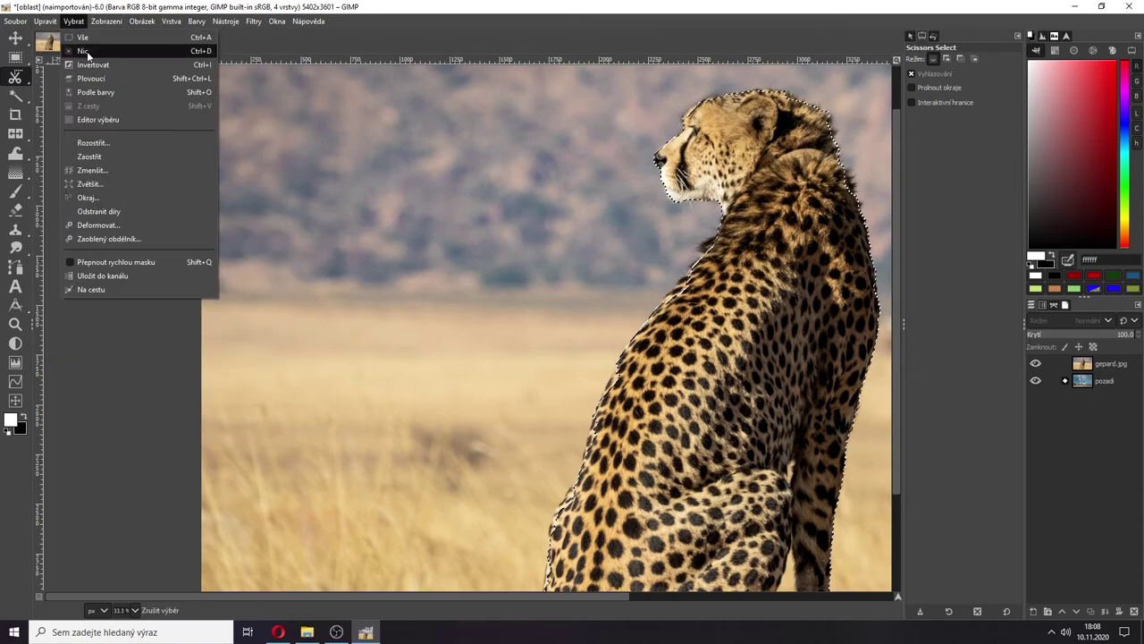
pyautogui.click(104, 143)
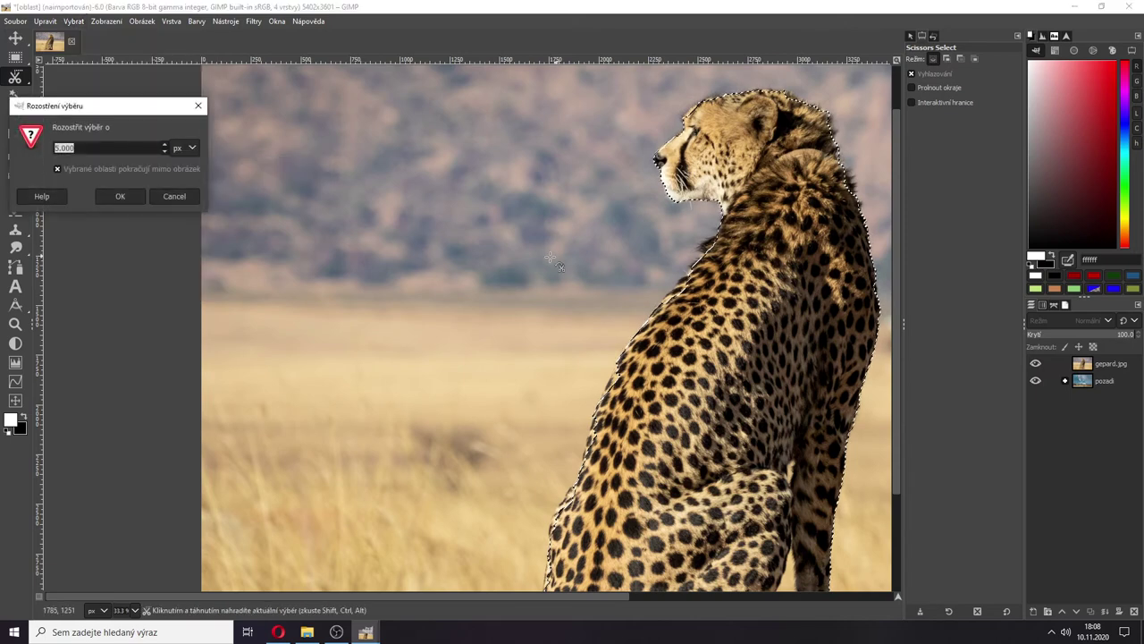
pyautogui.click(126, 195)
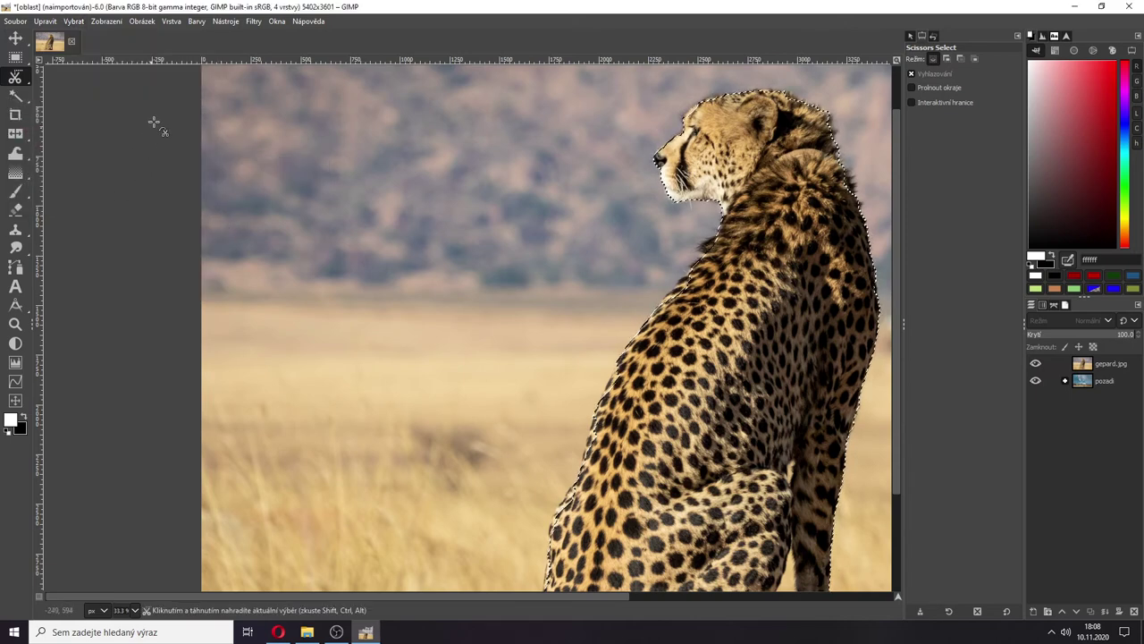
# - Shrink the cheetah selection by 1 px
pyautogui.click(109, 23)
pyautogui.moveTo(75, 21)
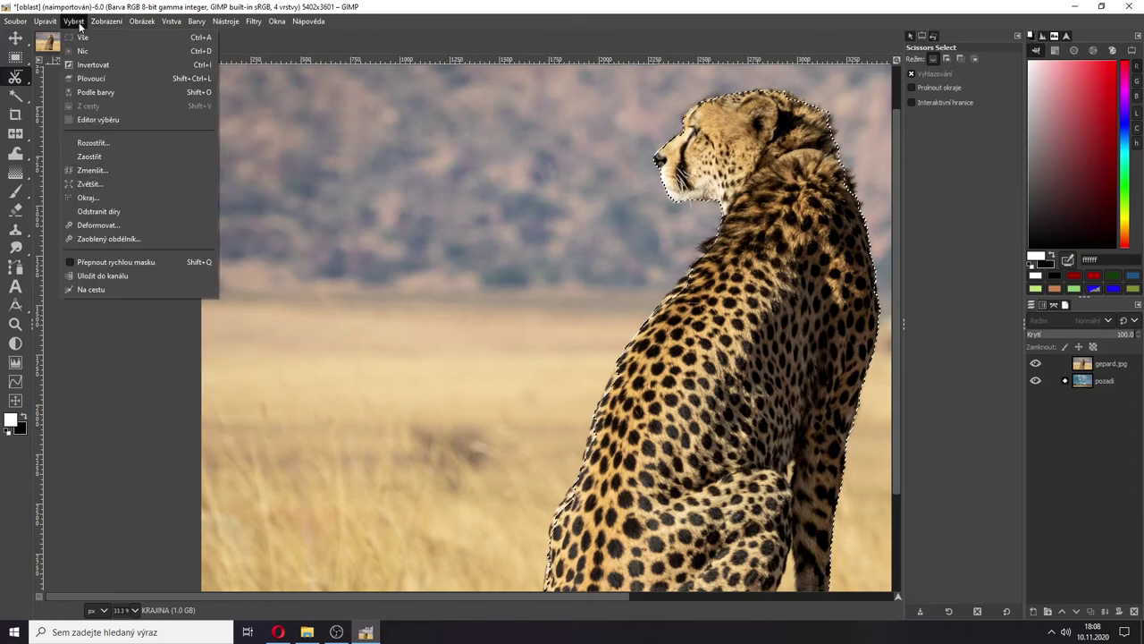
pyautogui.click(107, 170)
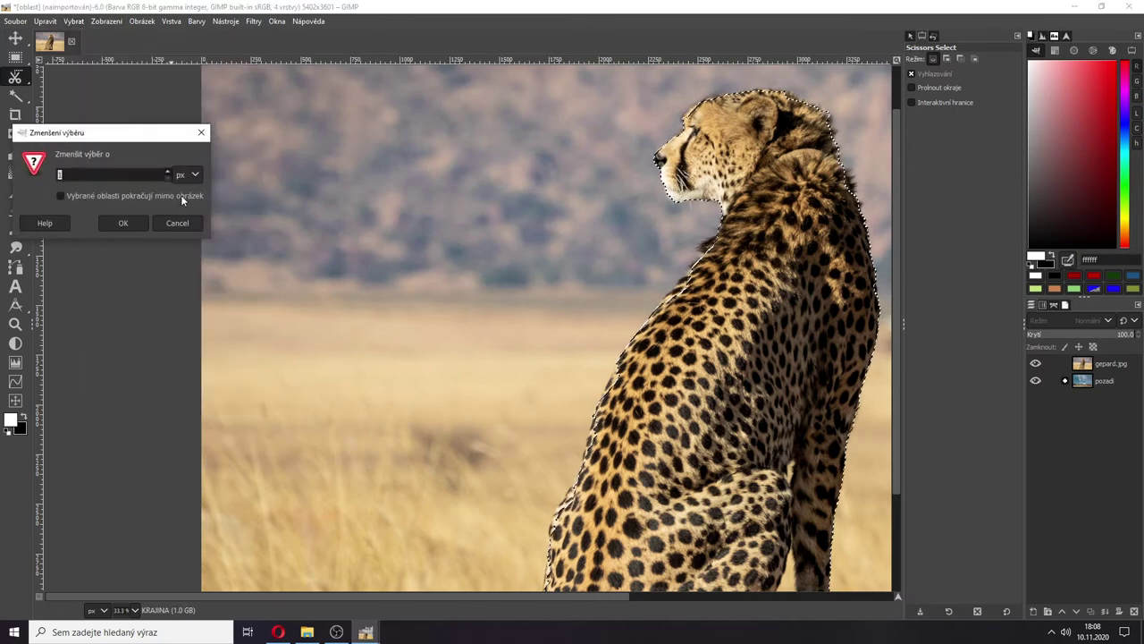
pyautogui.click(133, 221)
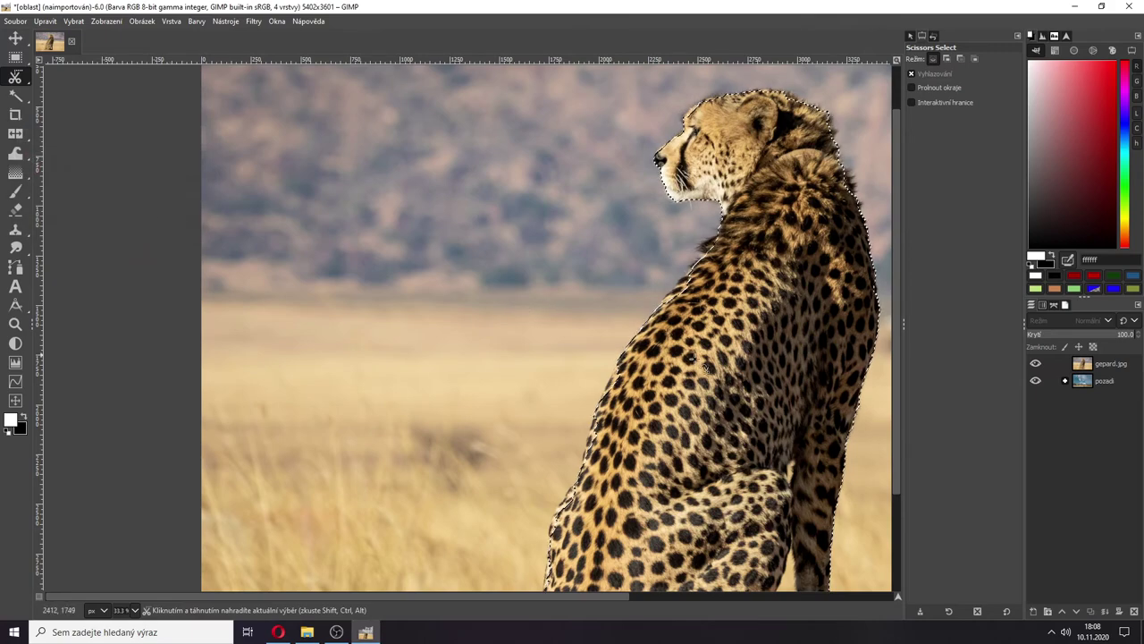
pyautogui.scroll(-1, 733, 378)
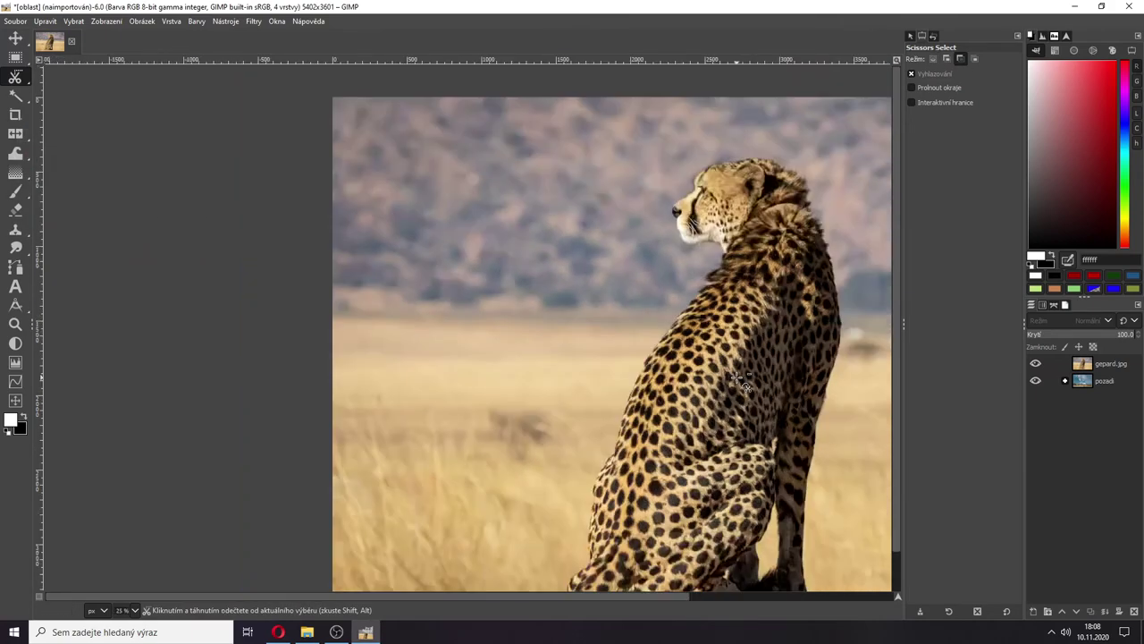
pyautogui.scroll(-1, 738, 379)
pyautogui.press('ctrl')
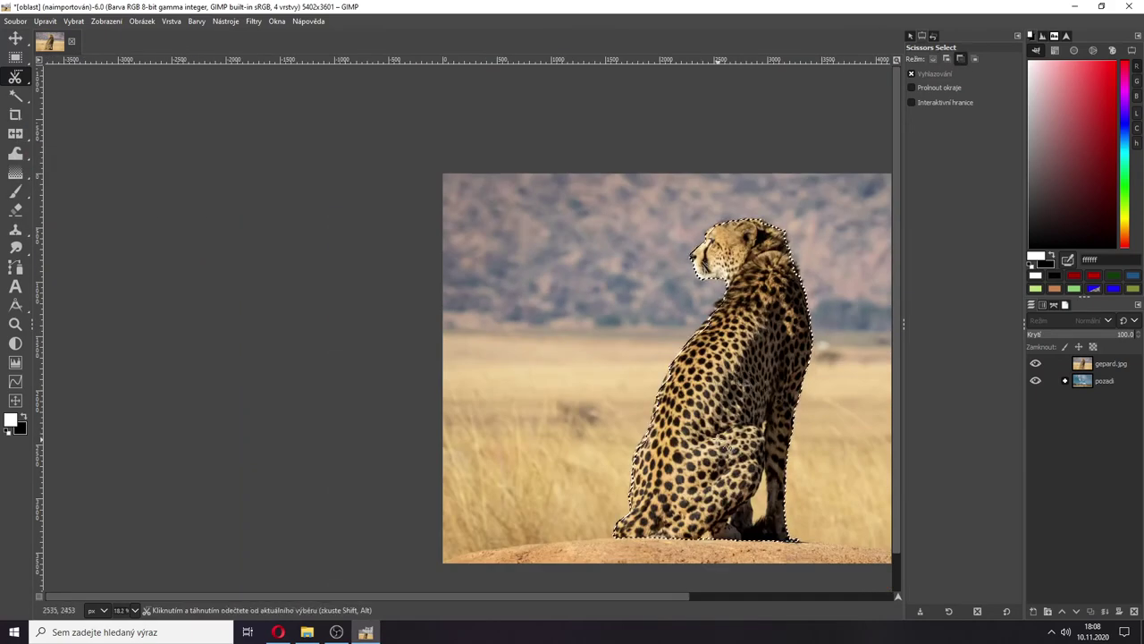
pyautogui.hotkey('ctrl', 'c')
pyautogui.hotkey('ctrl', 'v')
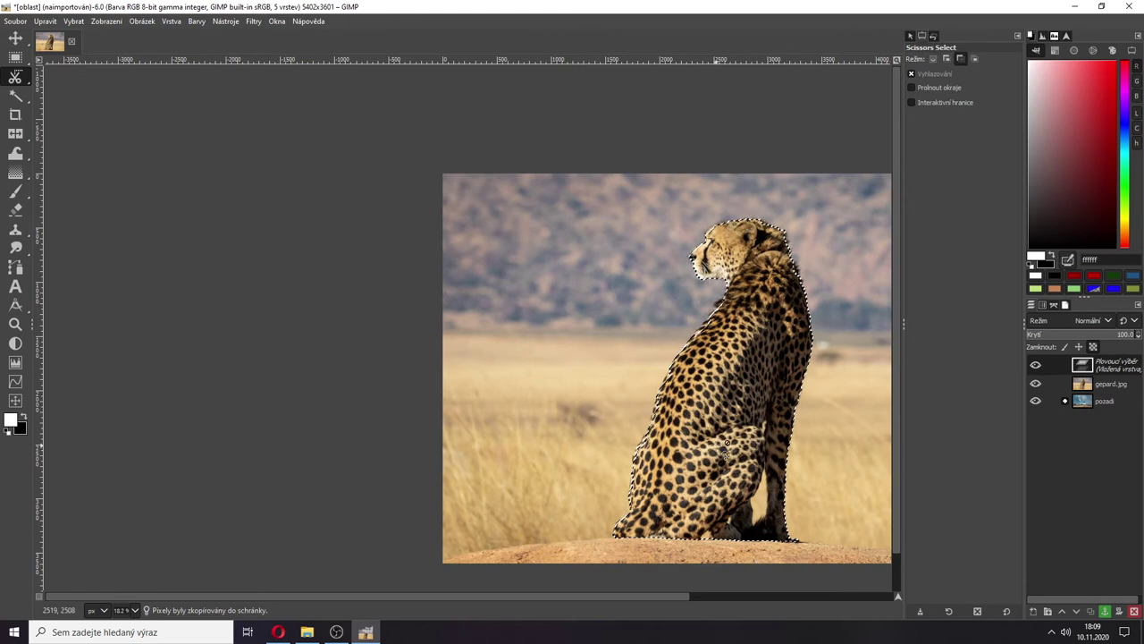
pyautogui.hotkey('ctrl', 'h')
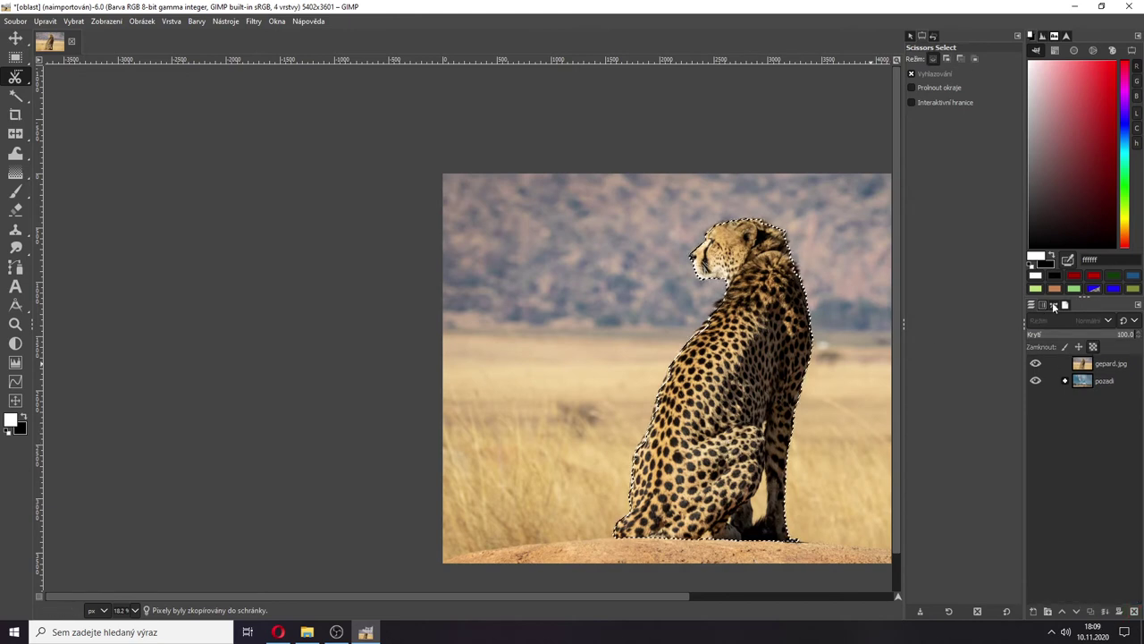
# - Copy the selected cheetah from the gepard.jpg layer, paste it as a new layer, and hide gepard.jpg
pyautogui.click(1051, 307)
pyautogui.click(1043, 305)
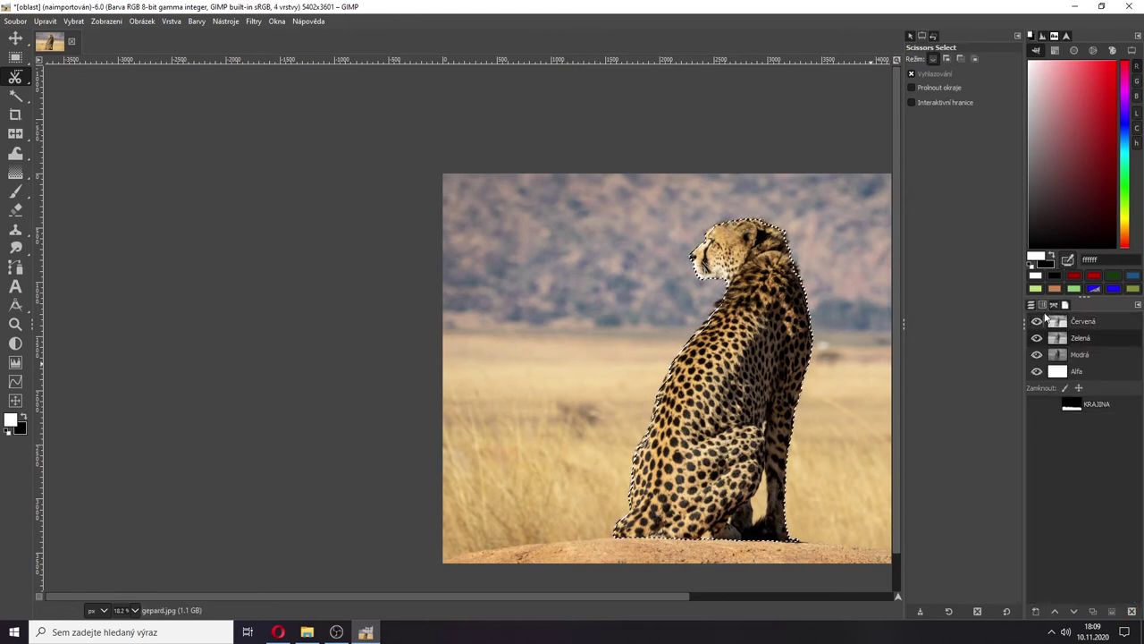
pyautogui.click(1032, 306)
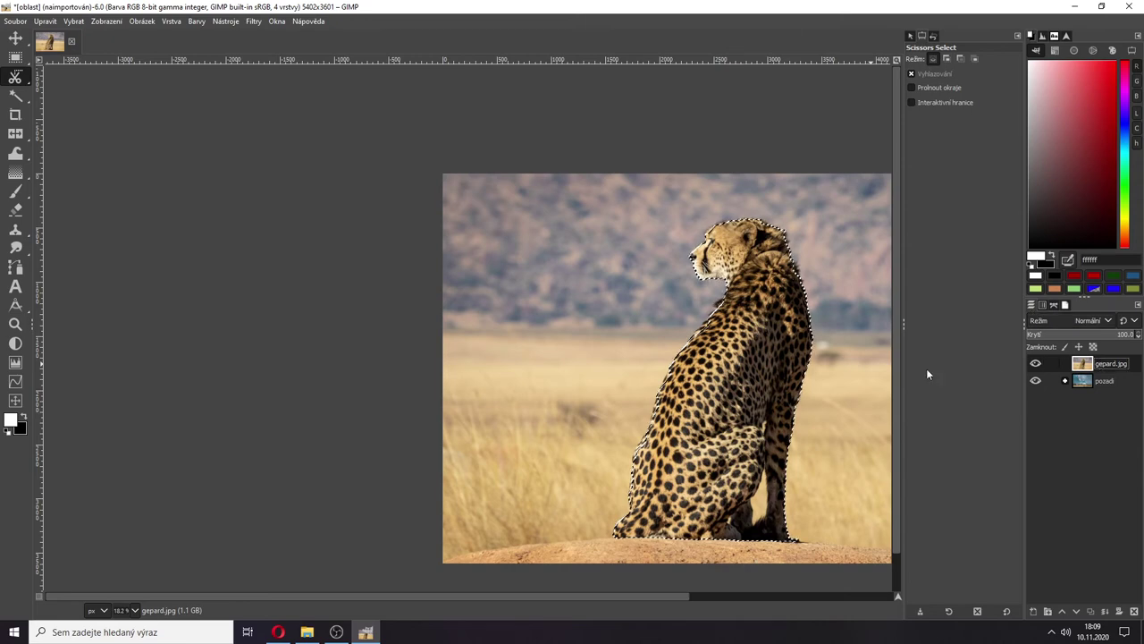
pyautogui.hotkey('ctrl', 'c')
pyautogui.hotkey('ctrl', 'v')
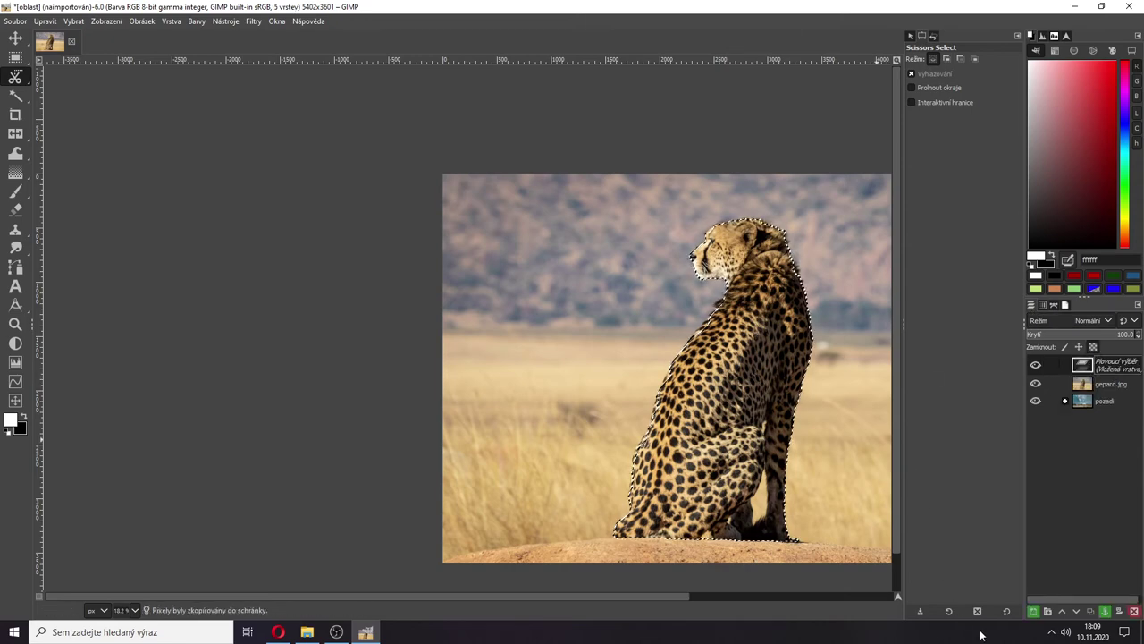
pyautogui.click(1033, 611)
pyautogui.click(1037, 383)
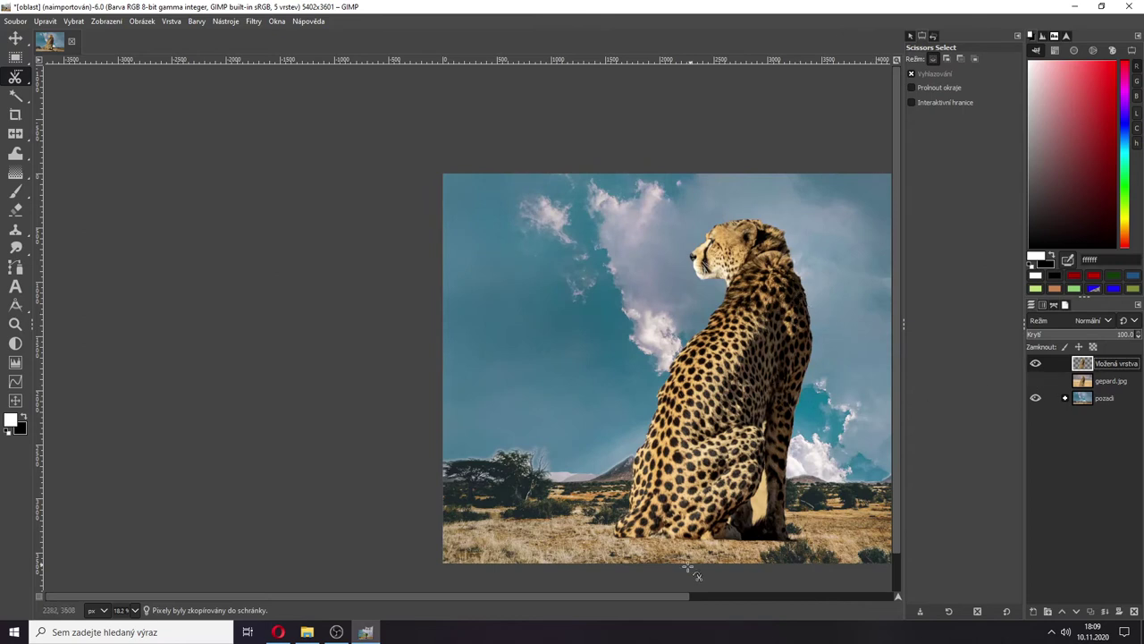
# - Move the cut-out cheetah toward the landscape's left edge and scale it proportionally to about 413 × 667 px
pyautogui.hscroll(5, 670, 597)
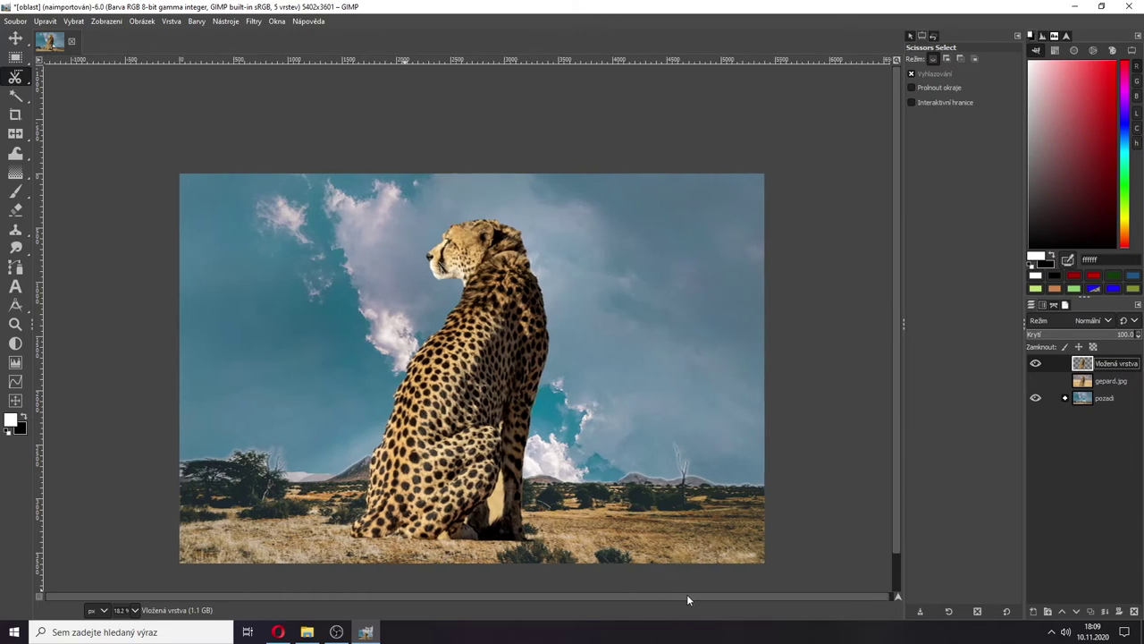
pyautogui.click(15, 38)
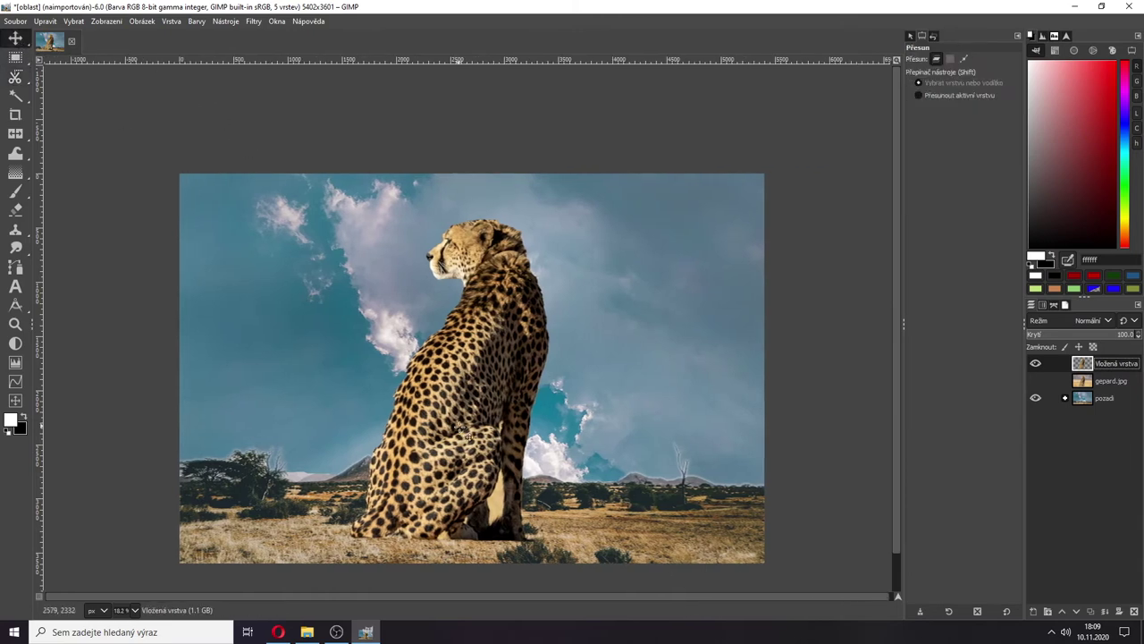
pyautogui.moveTo(469, 441); pyautogui.dragTo(315, 447)
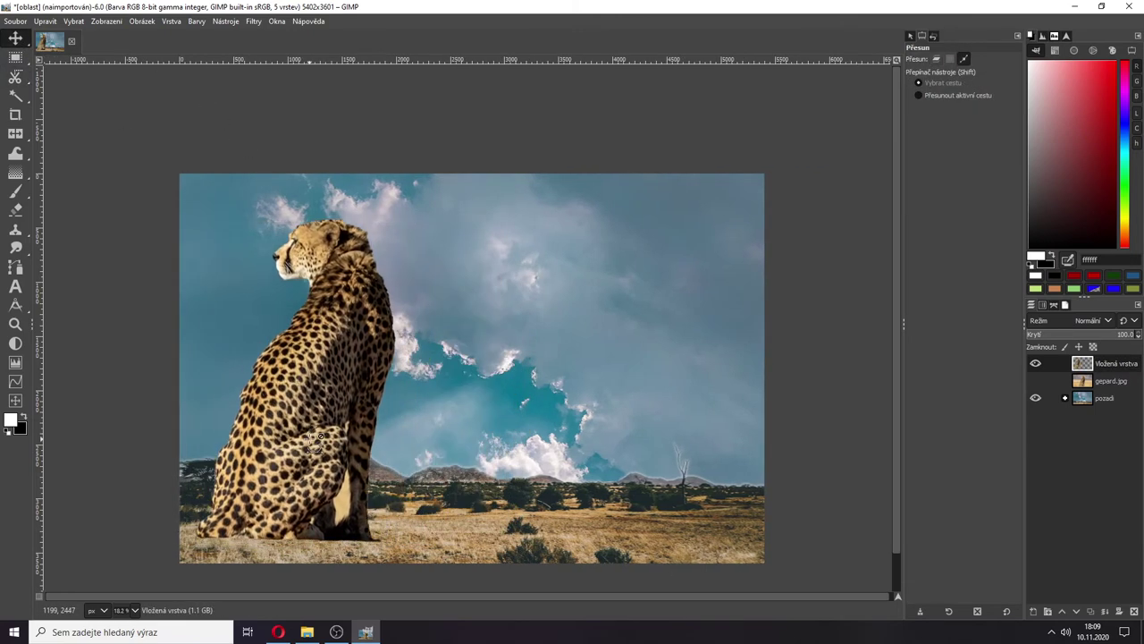
pyautogui.hotkey('shift', 's')
pyautogui.click(314, 447)
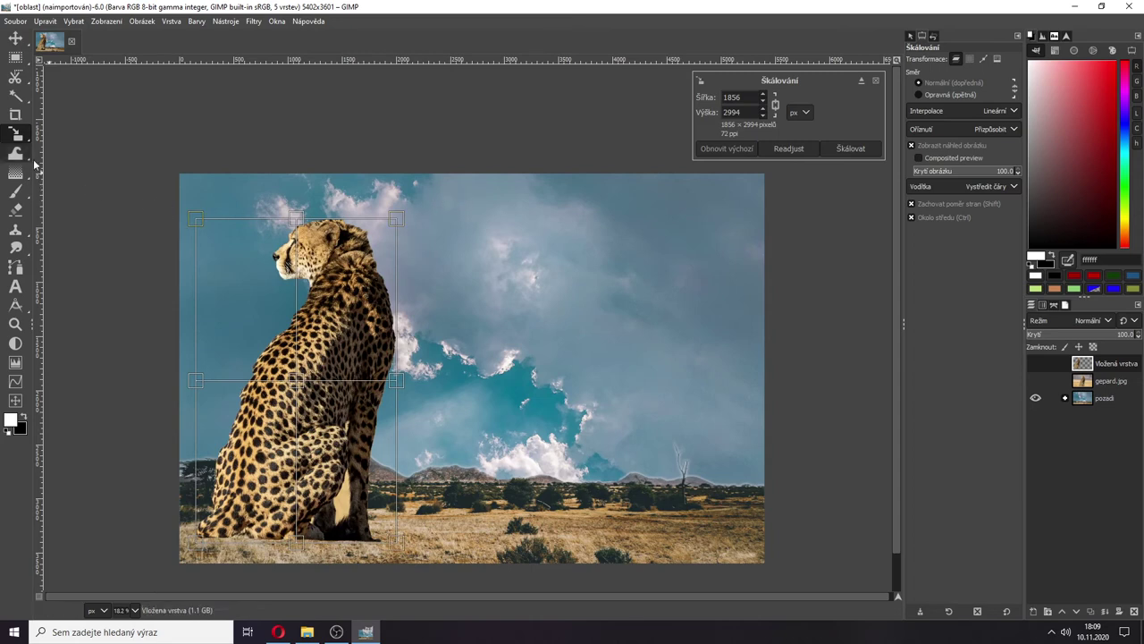
pyautogui.moveTo(394, 219); pyautogui.dragTo(168, 451)
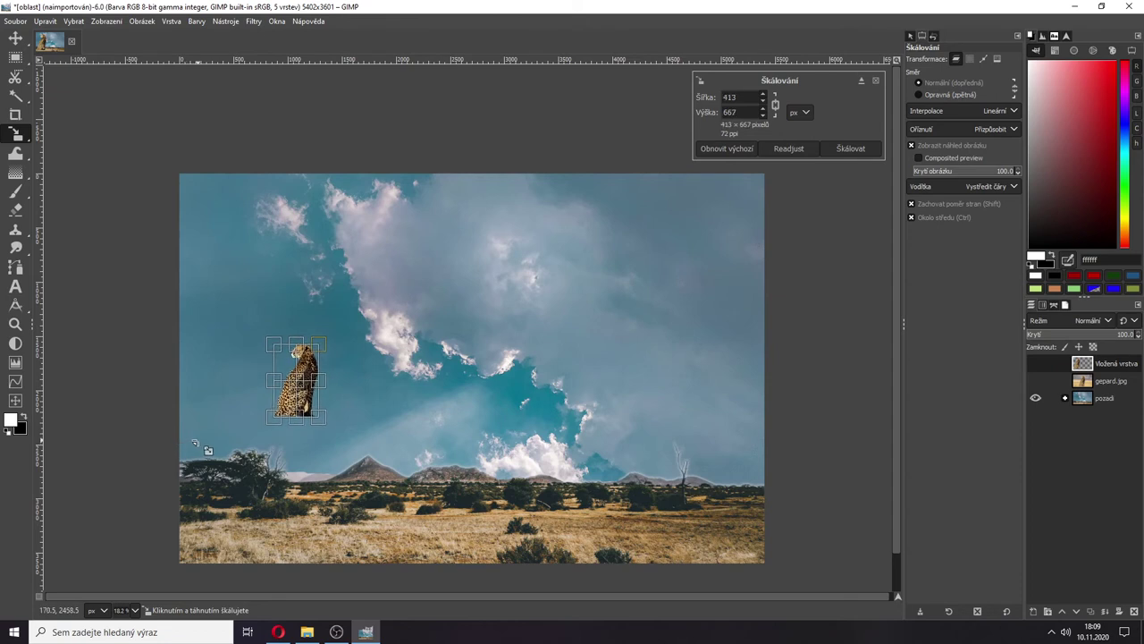
# - Move the cheetah to the bottom-right corner of the landscape and scale it down proportionally to about 249 × 402 px
pyautogui.click(15, 38)
pyautogui.moveTo(298, 385); pyautogui.dragTo(770, 543)
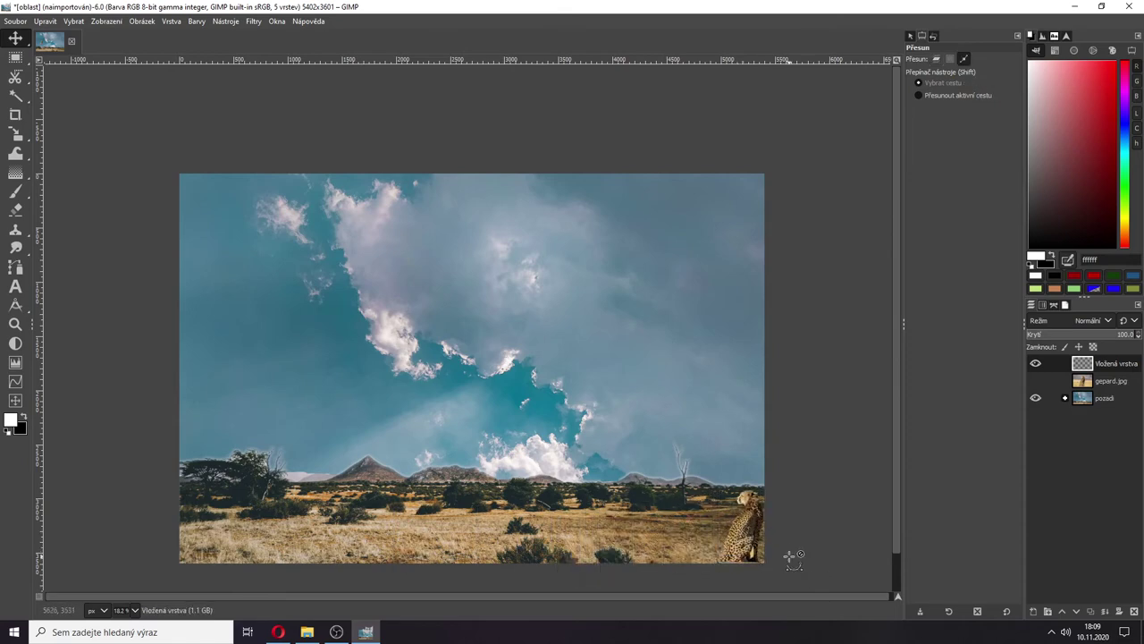
pyautogui.scroll(2, 793, 558)
pyautogui.hotkey('shift', 's')
pyautogui.click(717, 525)
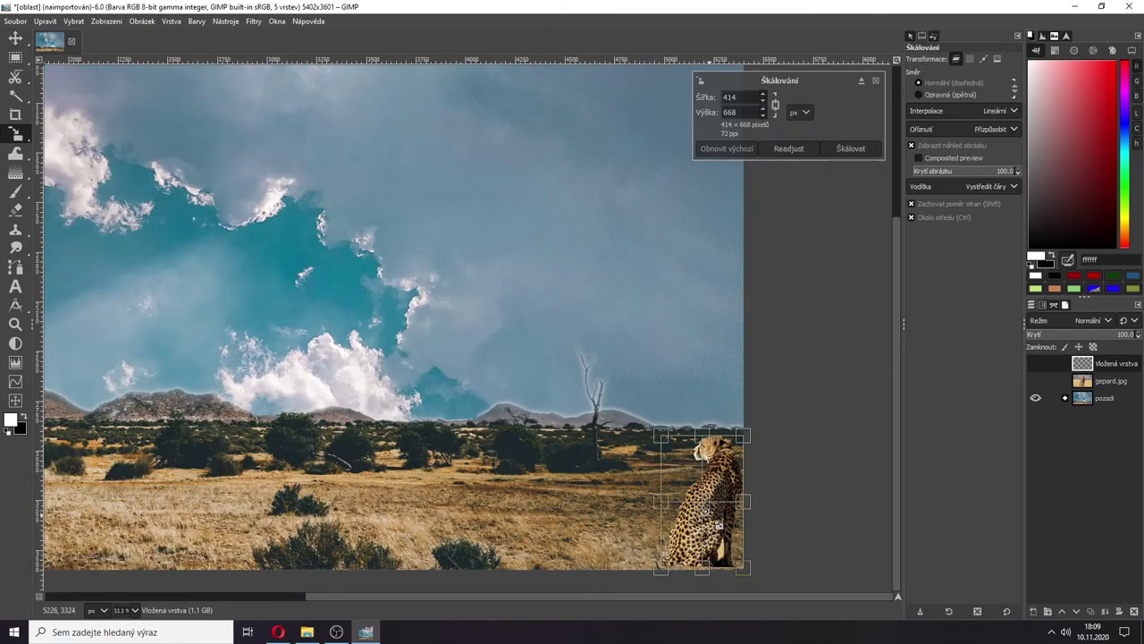
pyautogui.moveTo(756, 449); pyautogui.dragTo(731, 483)
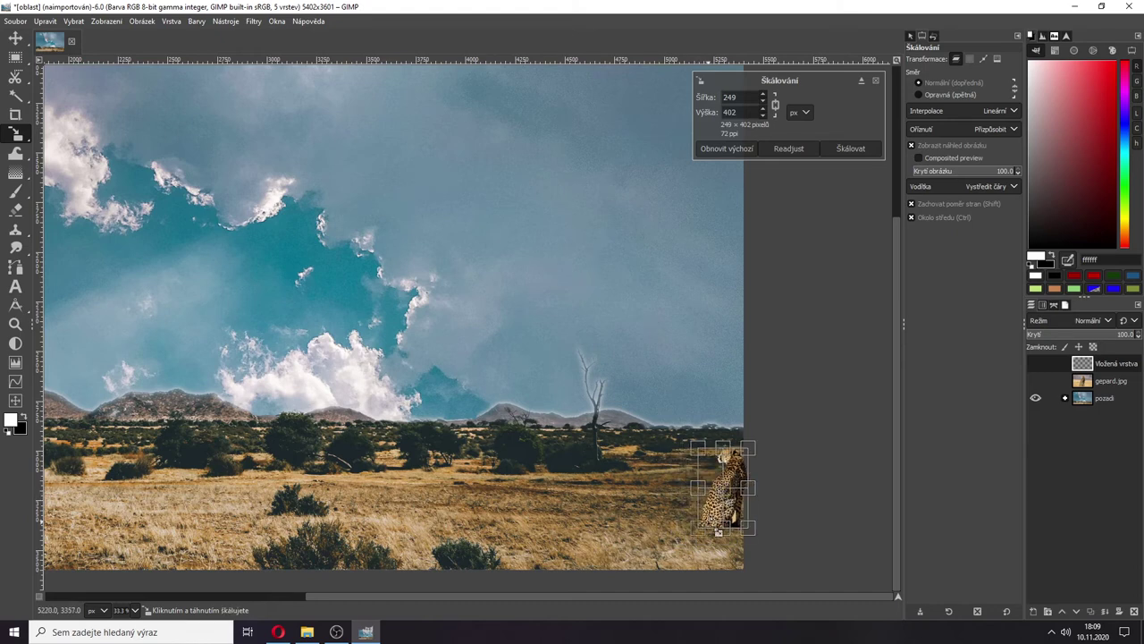
pyautogui.press('Return')
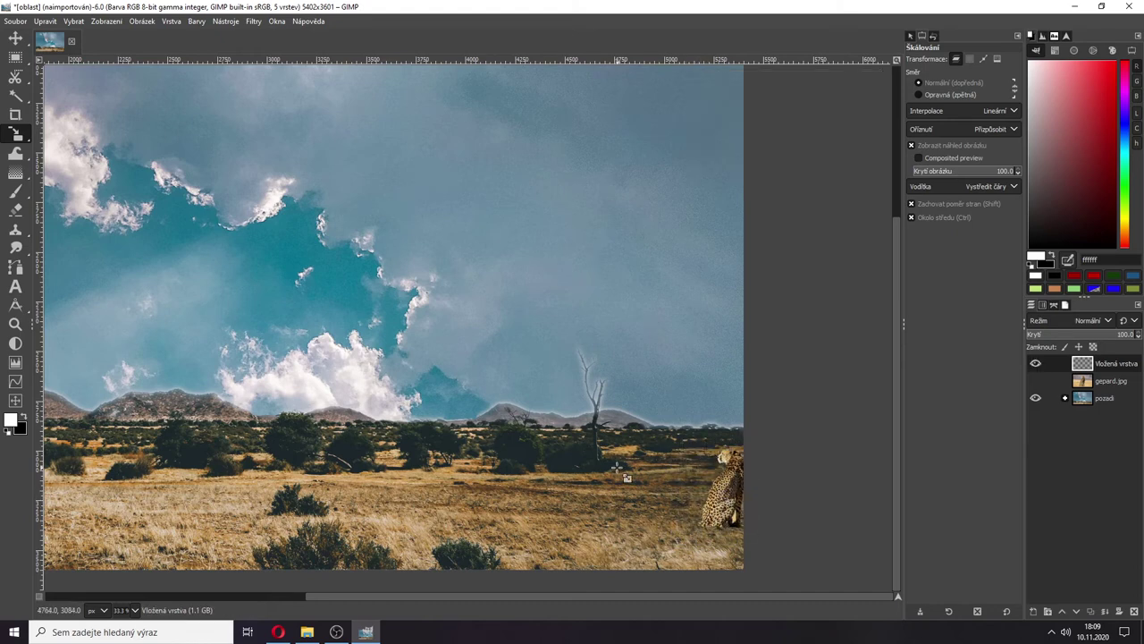
# - Add antilopa.jpg from the Savanna folder as a new layer, converting its color profile to GIMP built-in sRGB
pyautogui.scroll(-1, 389, 467)
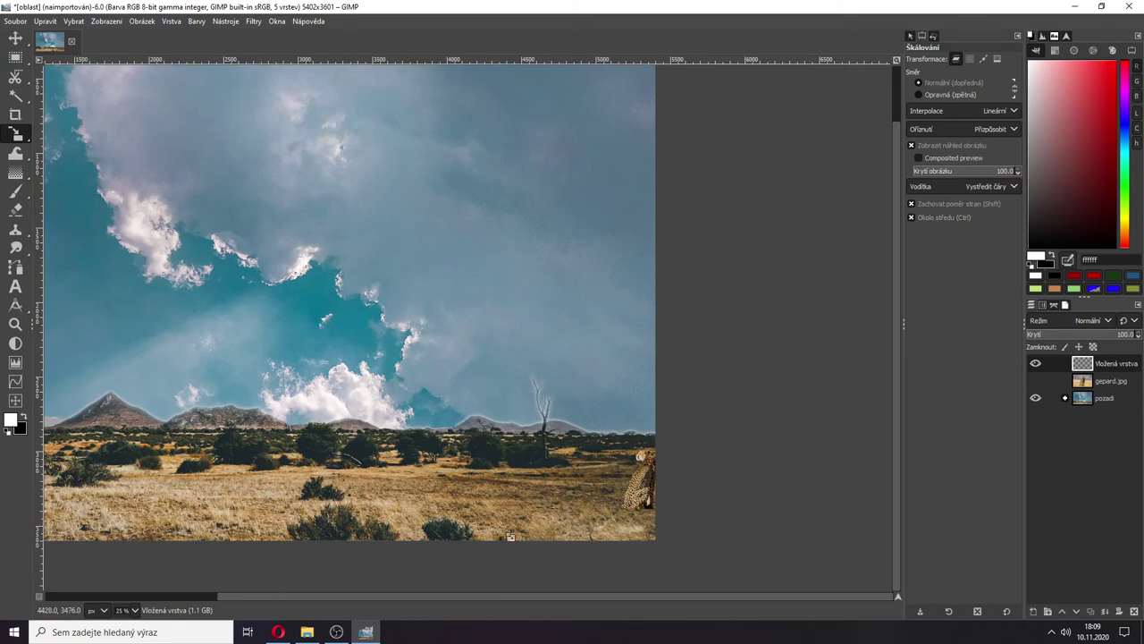
pyautogui.moveTo(371, 597); pyautogui.dragTo(195, 581)
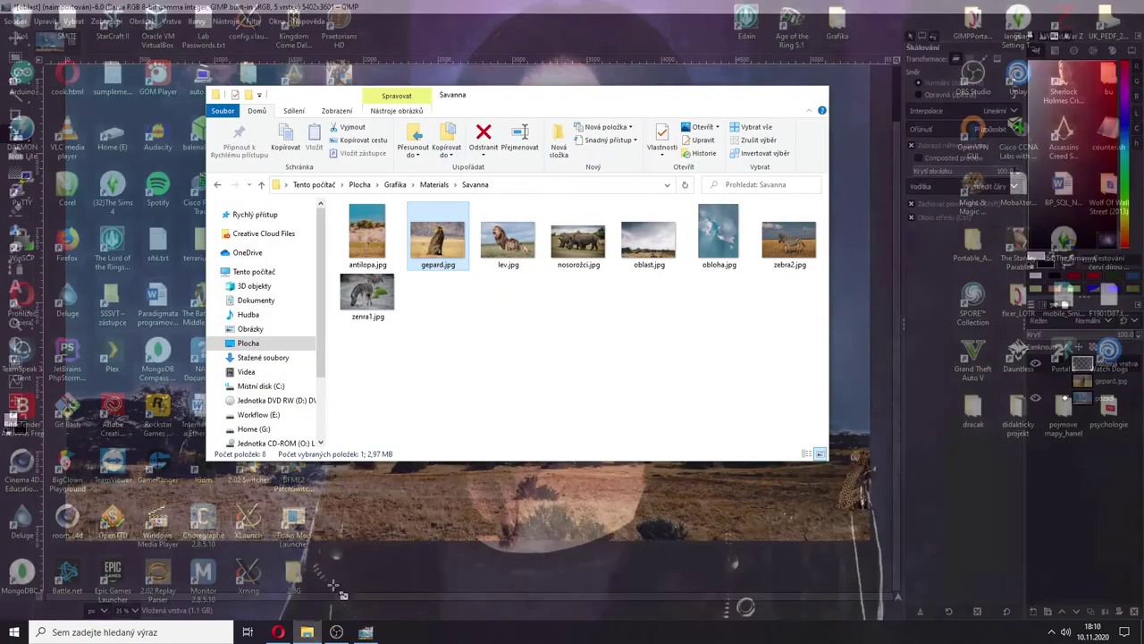
pyautogui.click(307, 572)
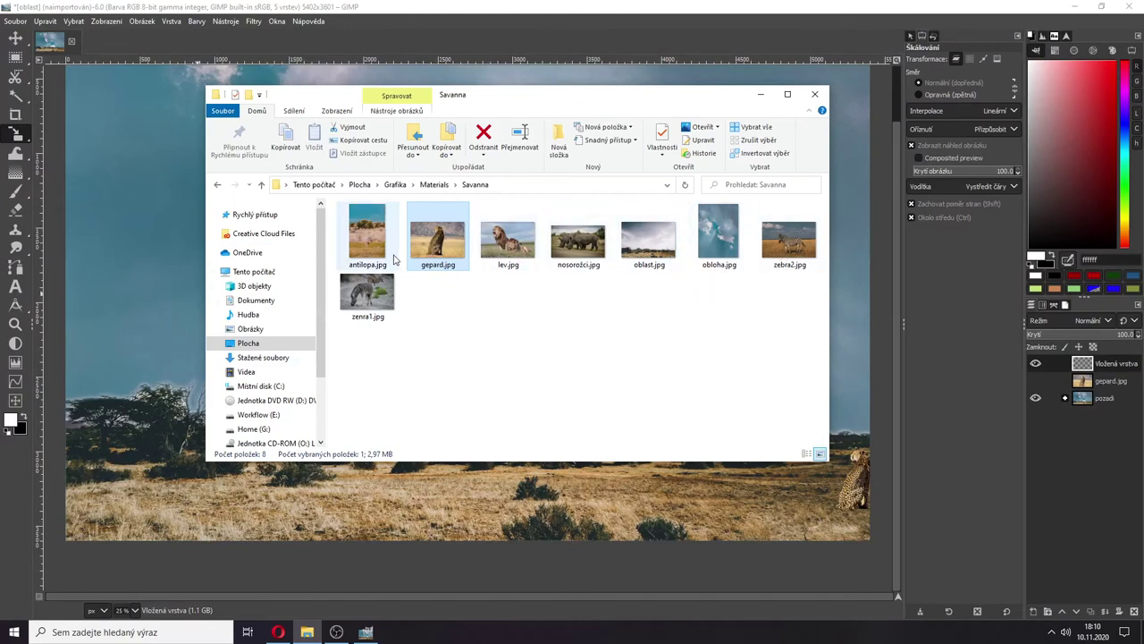
pyautogui.moveTo(372, 254); pyautogui.dragTo(173, 253)
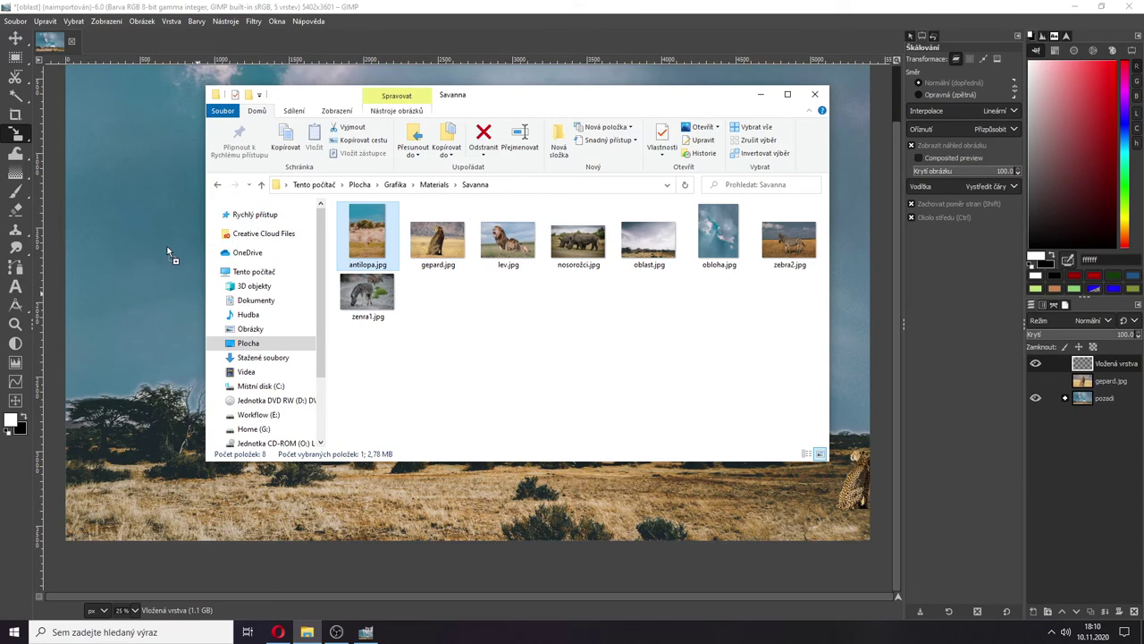
pyautogui.click(762, 96)
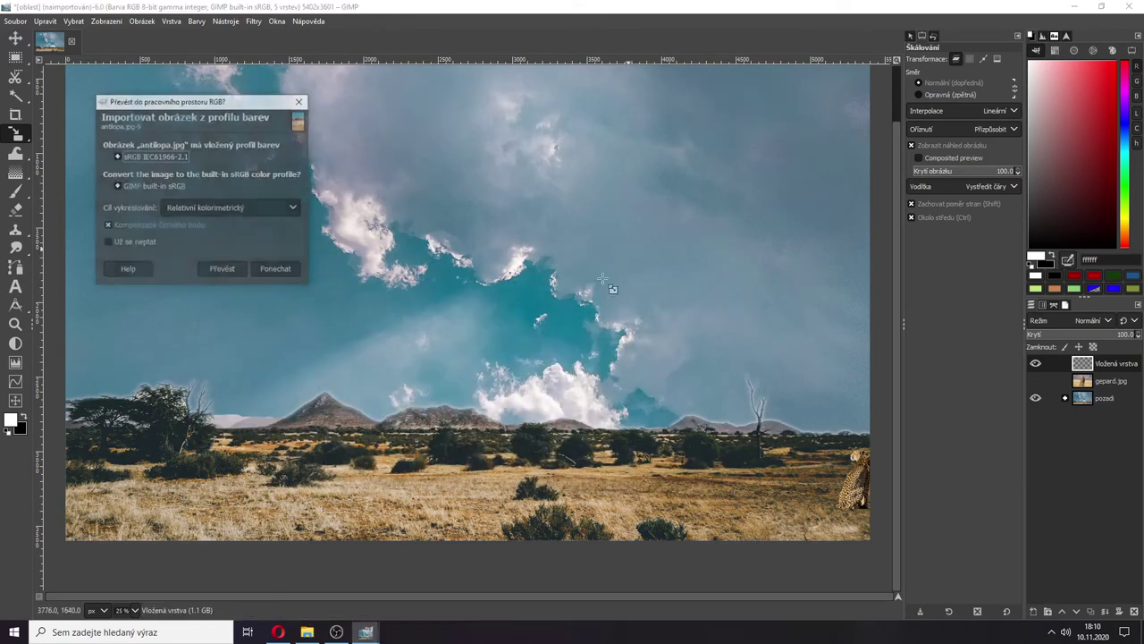
pyautogui.click(222, 271)
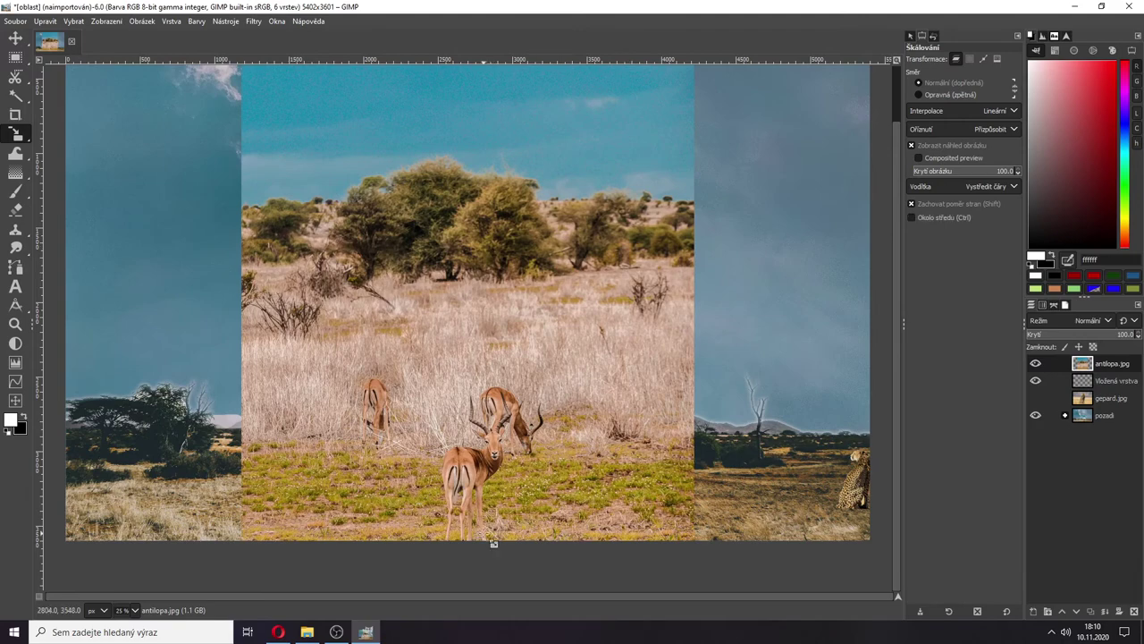
# - Start a Scissors Select outline around the foreground antelope, from its left hind leg at the image's lower edge along the back to the head
pyautogui.scroll(2, 492, 542)
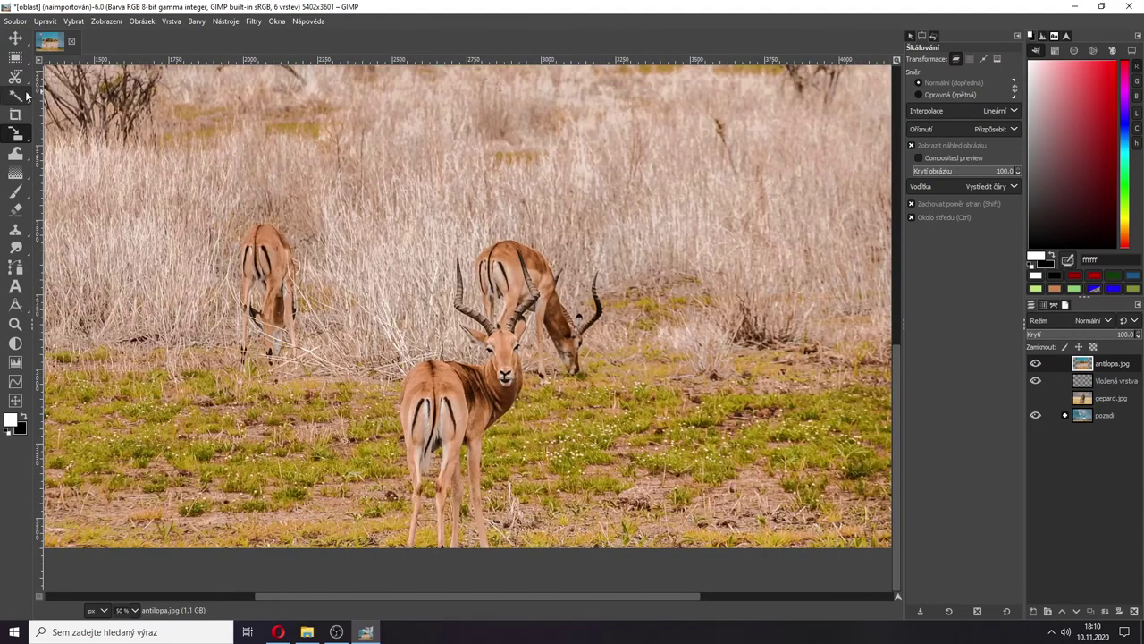
pyautogui.click(16, 59)
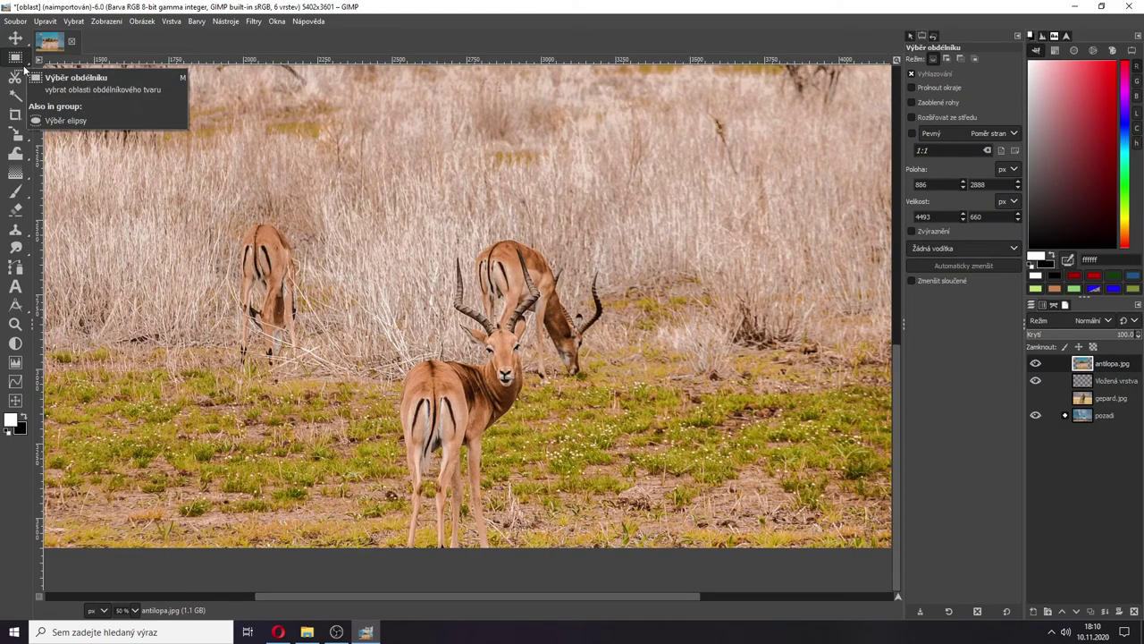
pyautogui.click(18, 77)
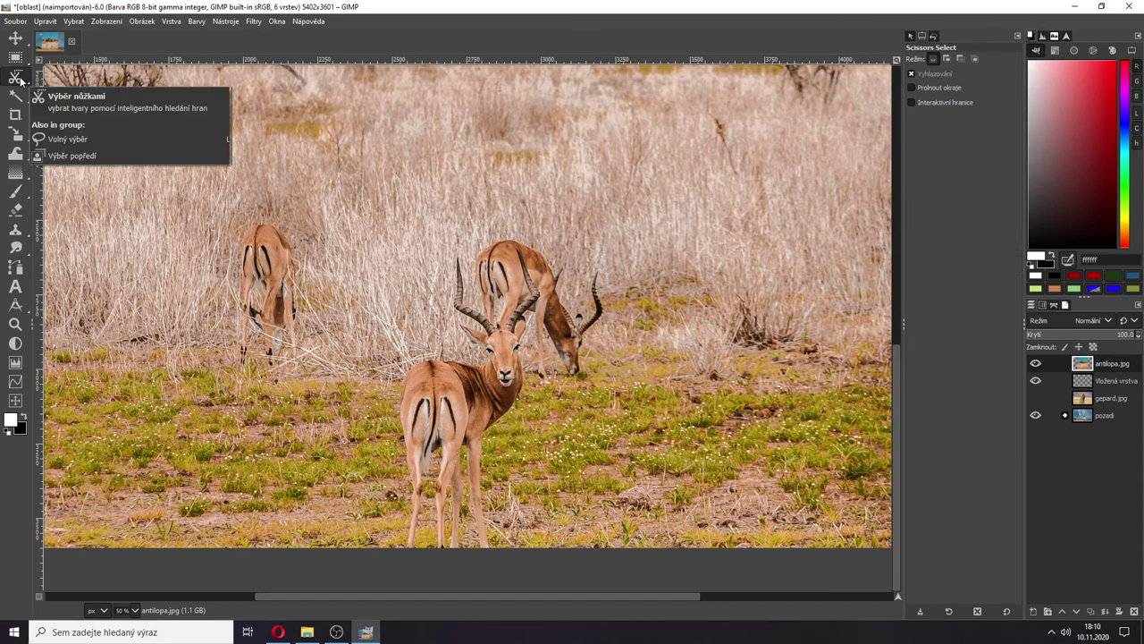
pyautogui.click(407, 547)
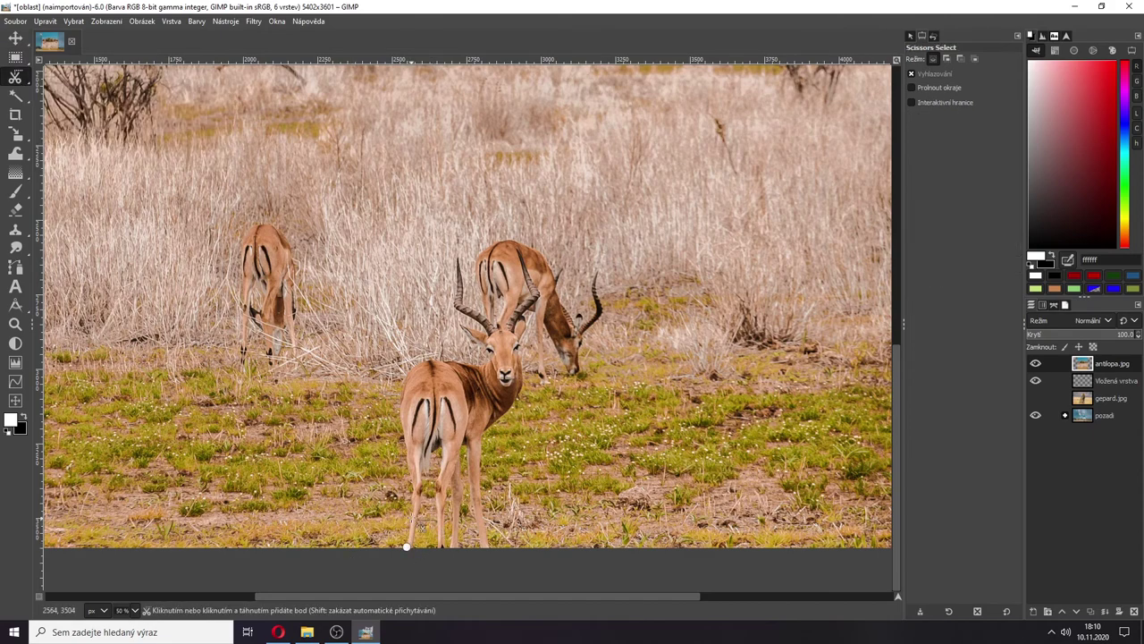
pyautogui.click(412, 503)
pyautogui.click(407, 455)
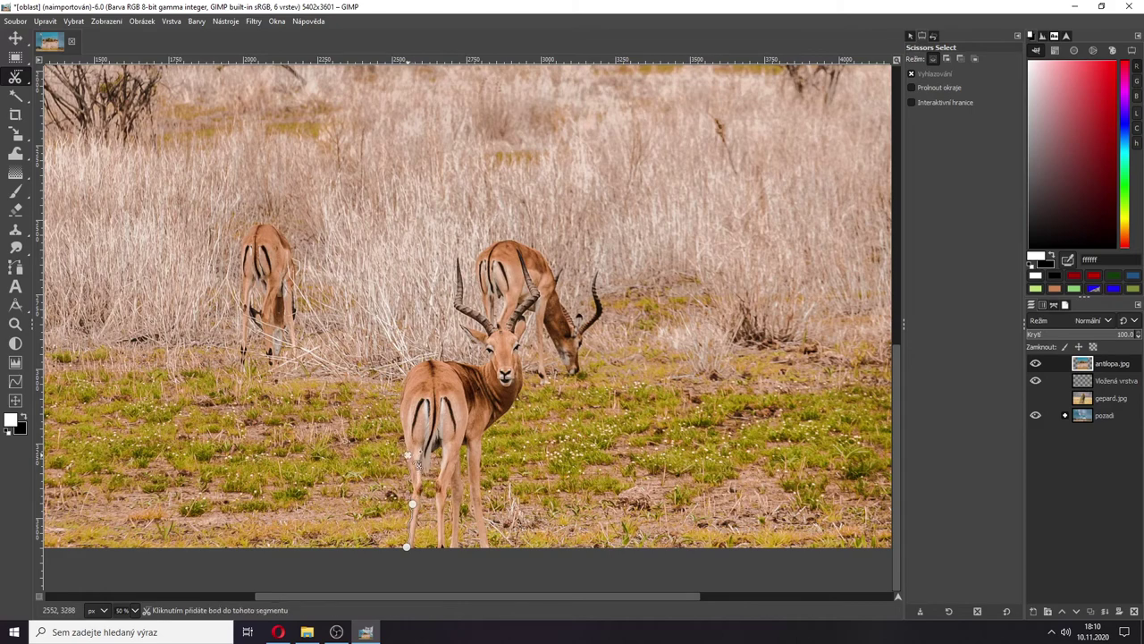
pyautogui.click(402, 423)
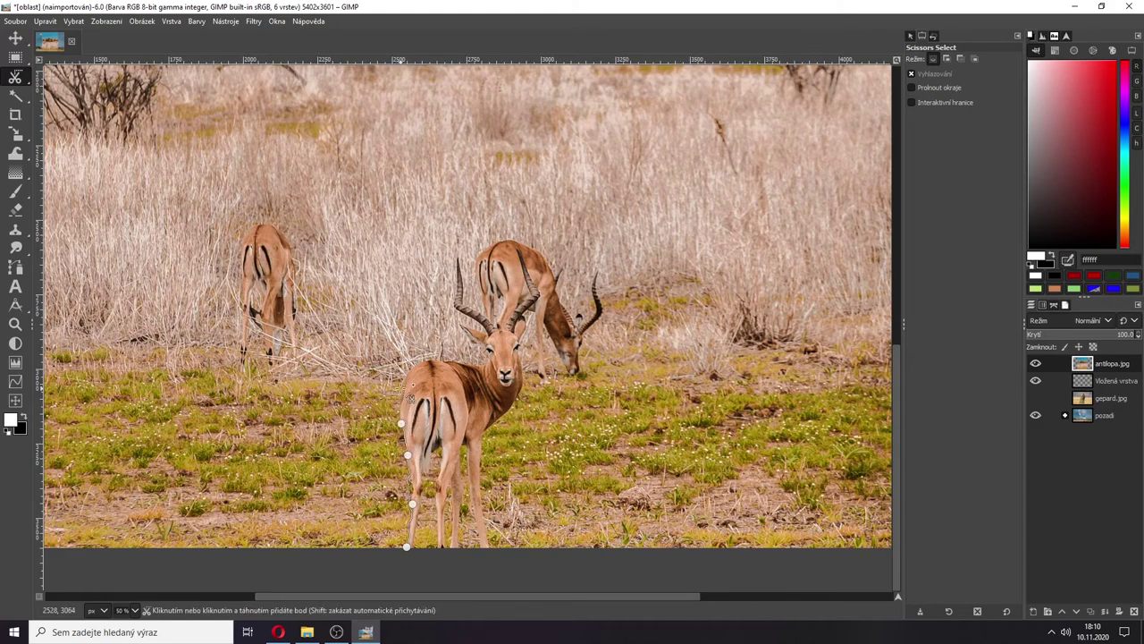
pyautogui.click(404, 387)
pyautogui.click(413, 368)
pyautogui.click(431, 359)
pyautogui.click(458, 362)
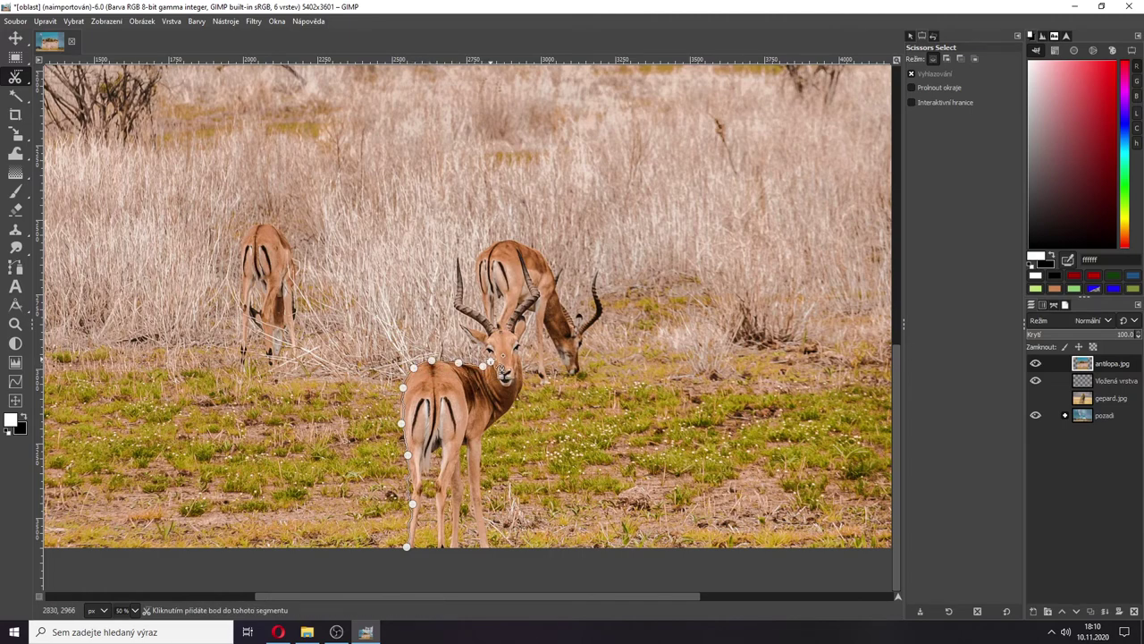
pyautogui.click(489, 354)
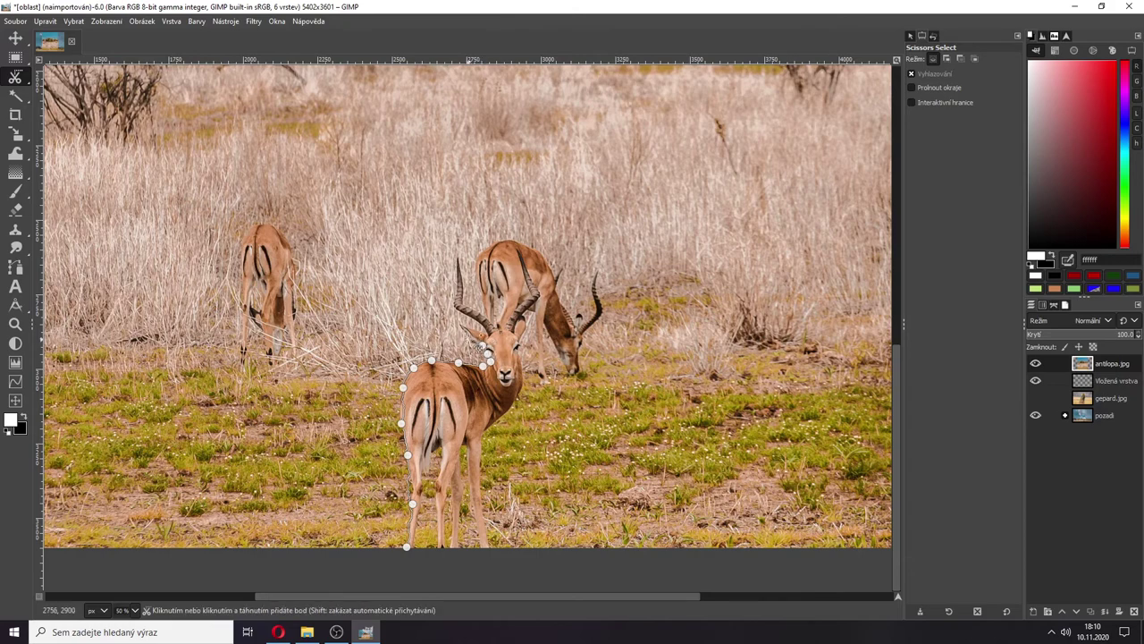
# - Continue the scissors outline around the antelope's left ear, both horns and the top of its head
pyautogui.click(463, 332)
pyautogui.click(472, 332)
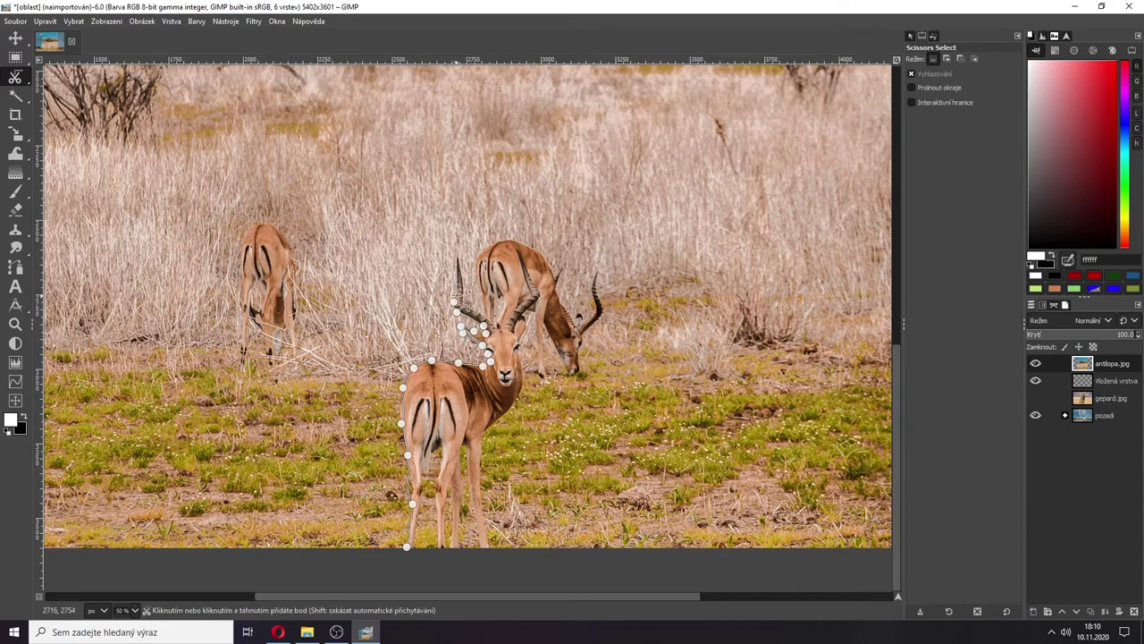
pyautogui.click(457, 265)
pyautogui.click(463, 275)
pyautogui.click(506, 329)
pyautogui.click(514, 312)
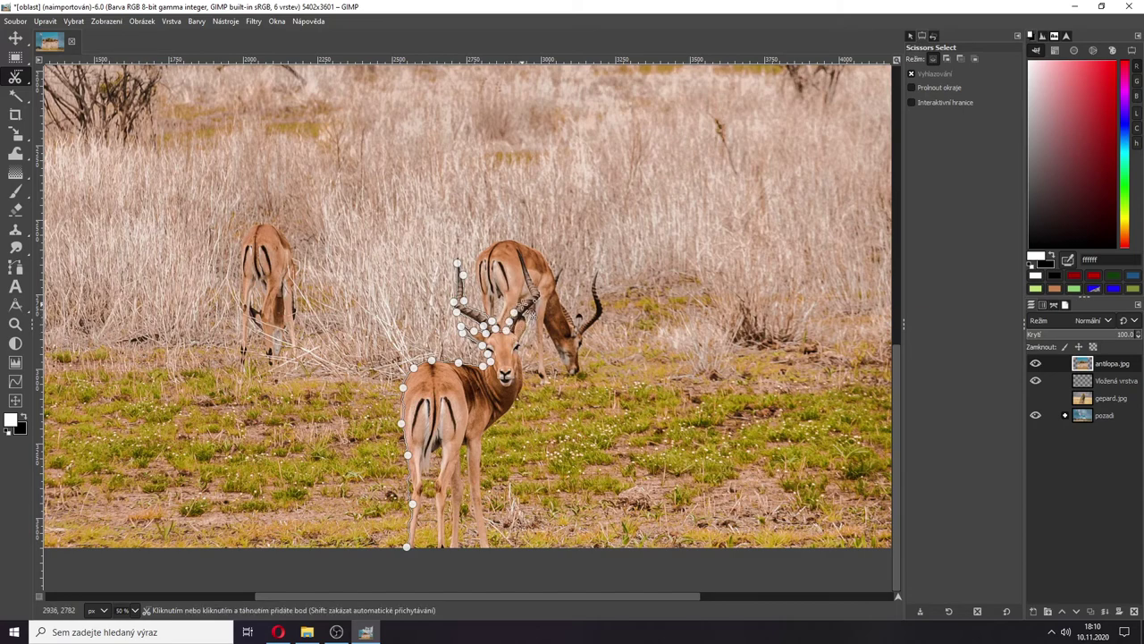
pyautogui.click(523, 304)
pyautogui.click(528, 286)
pyautogui.click(522, 271)
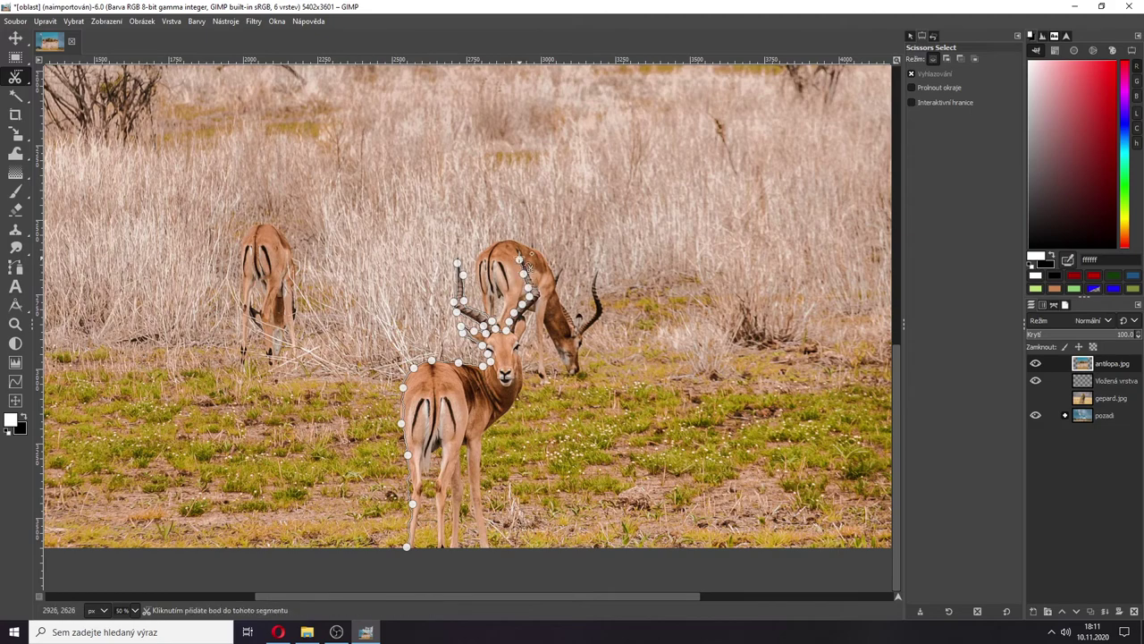
pyautogui.click(518, 252)
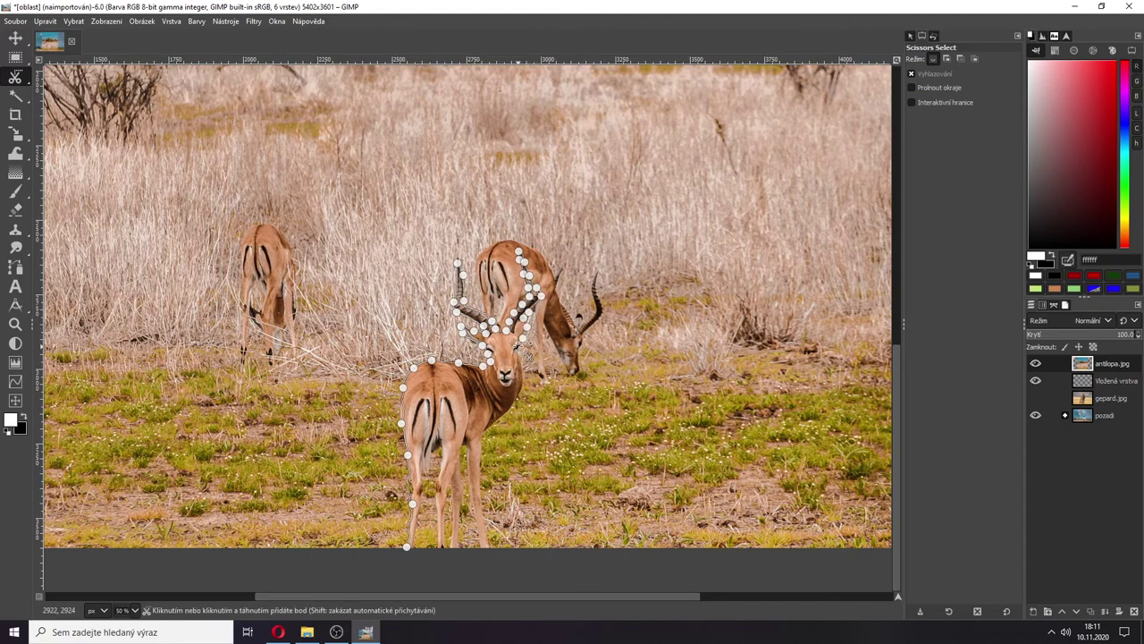
# - Trace down the antelope's chest and front leg, close the scissors outline at its starting point and convert it to a selection
pyautogui.click(522, 388)
pyautogui.click(508, 411)
pyautogui.click(489, 435)
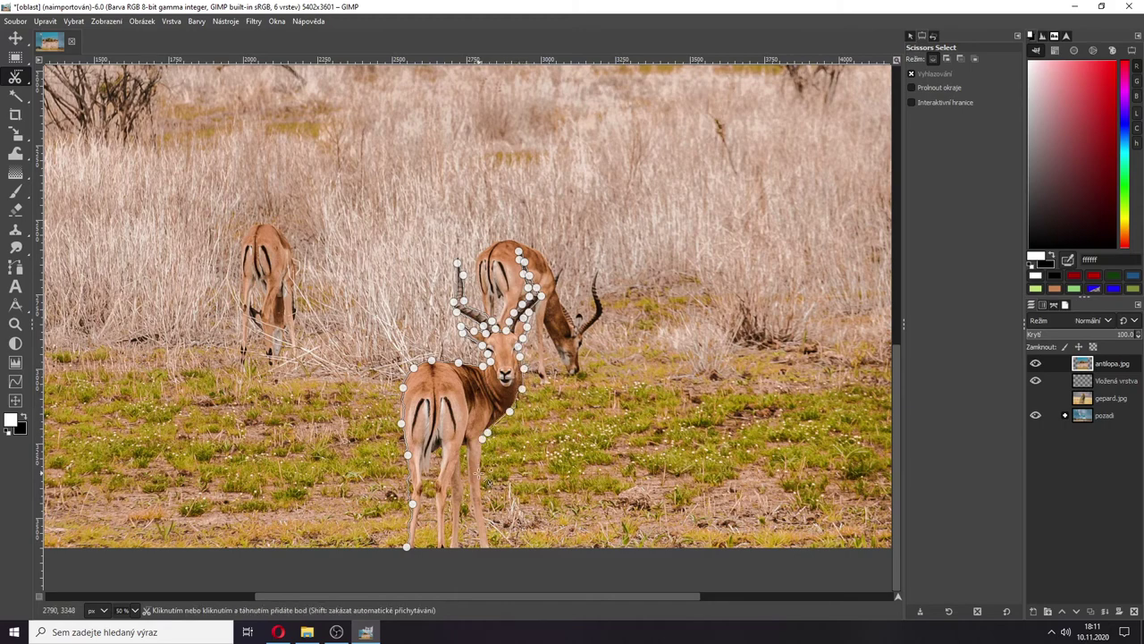
pyautogui.click(480, 486)
pyautogui.click(488, 547)
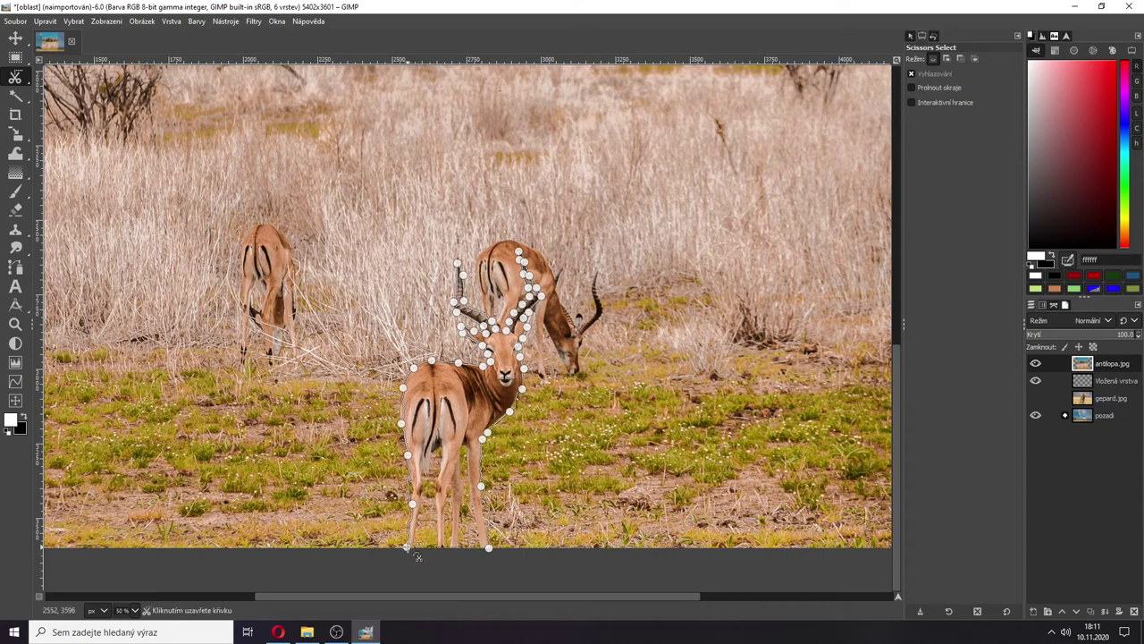
pyautogui.click(407, 546)
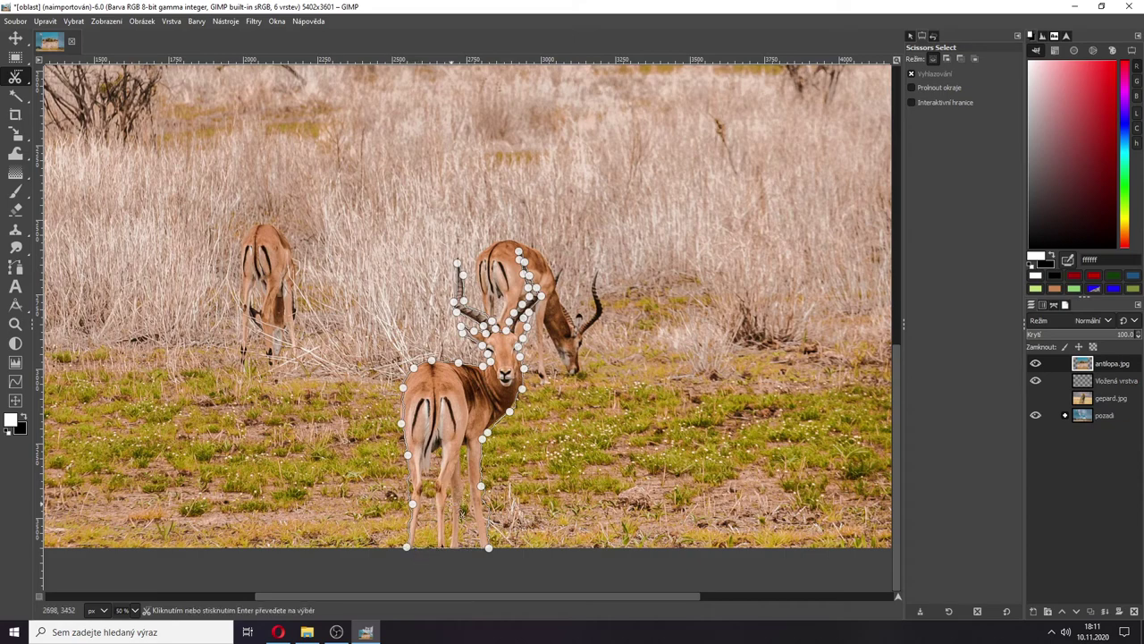
pyautogui.press('Return')
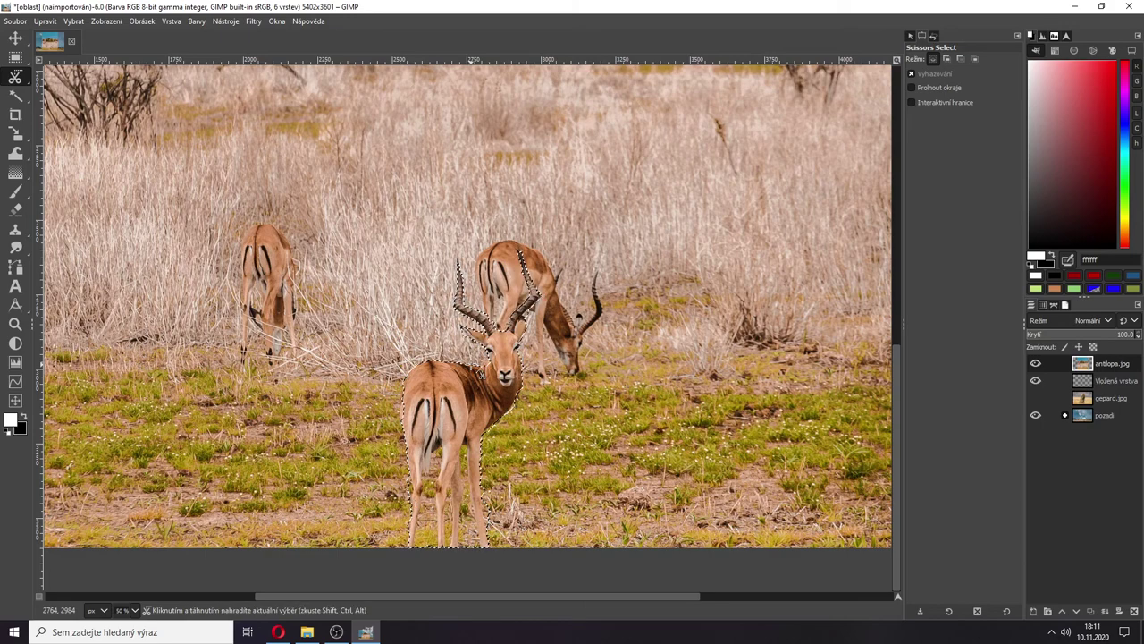
# - Shrink the antelope selection by 1 px and feather its edge by 5 px
pyautogui.click(108, 22)
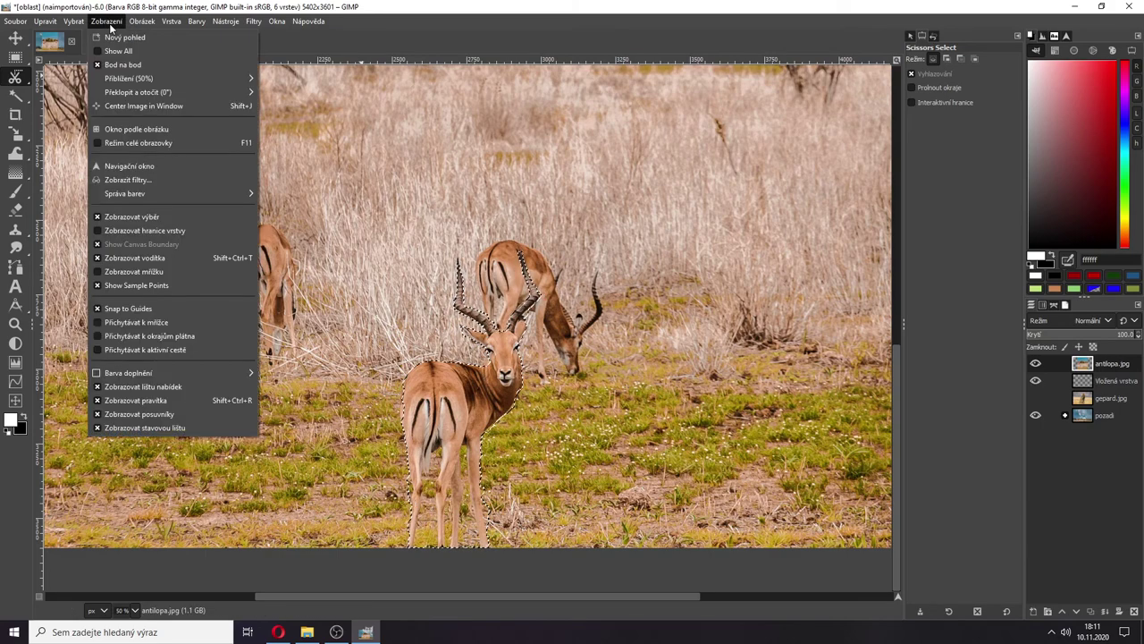
pyautogui.moveTo(79, 27)
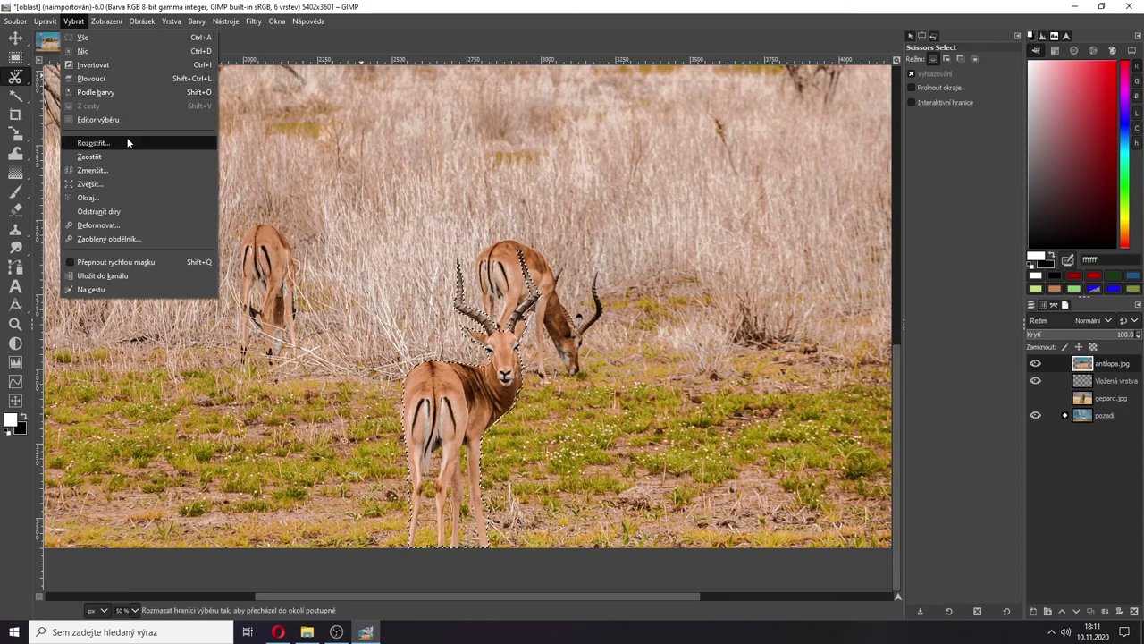
pyautogui.click(111, 170)
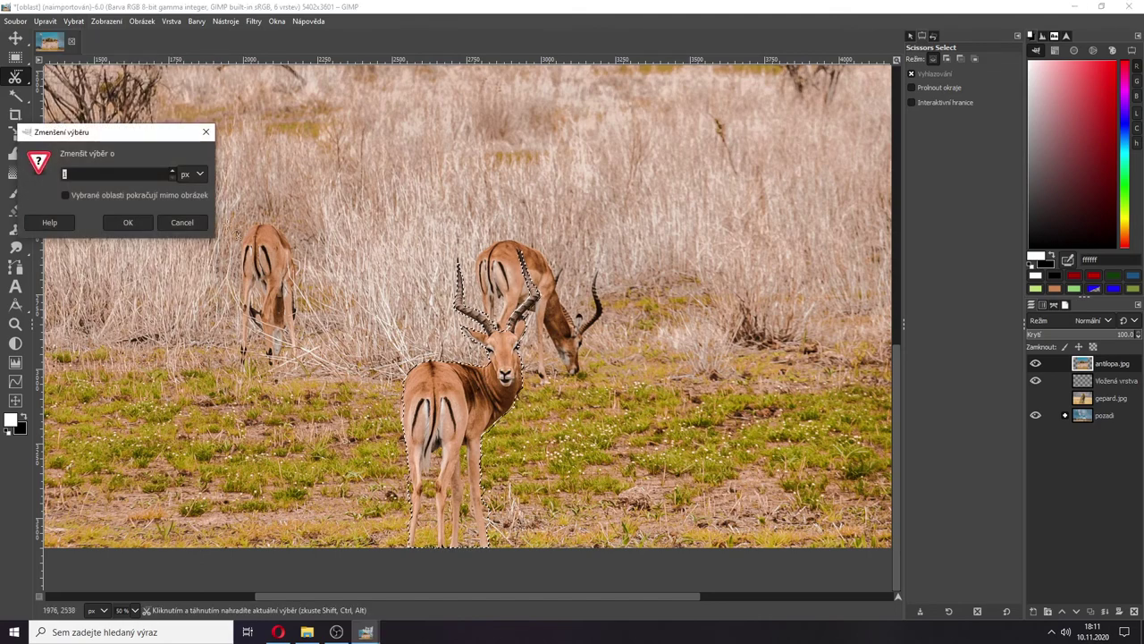
pyautogui.click(128, 223)
pyautogui.click(74, 21)
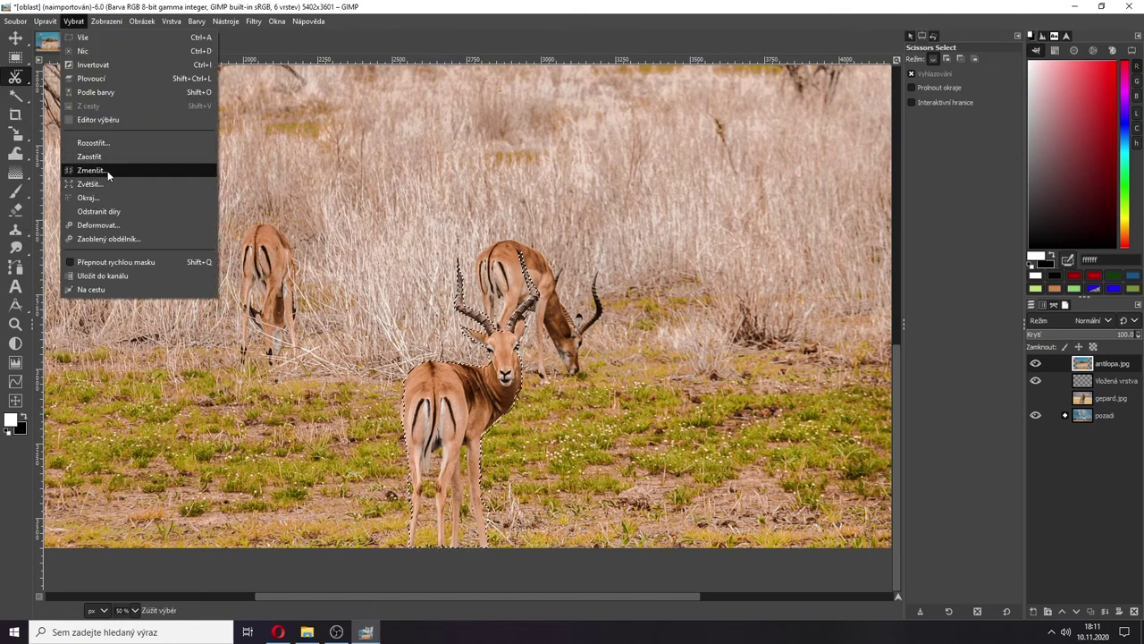
pyautogui.click(98, 142)
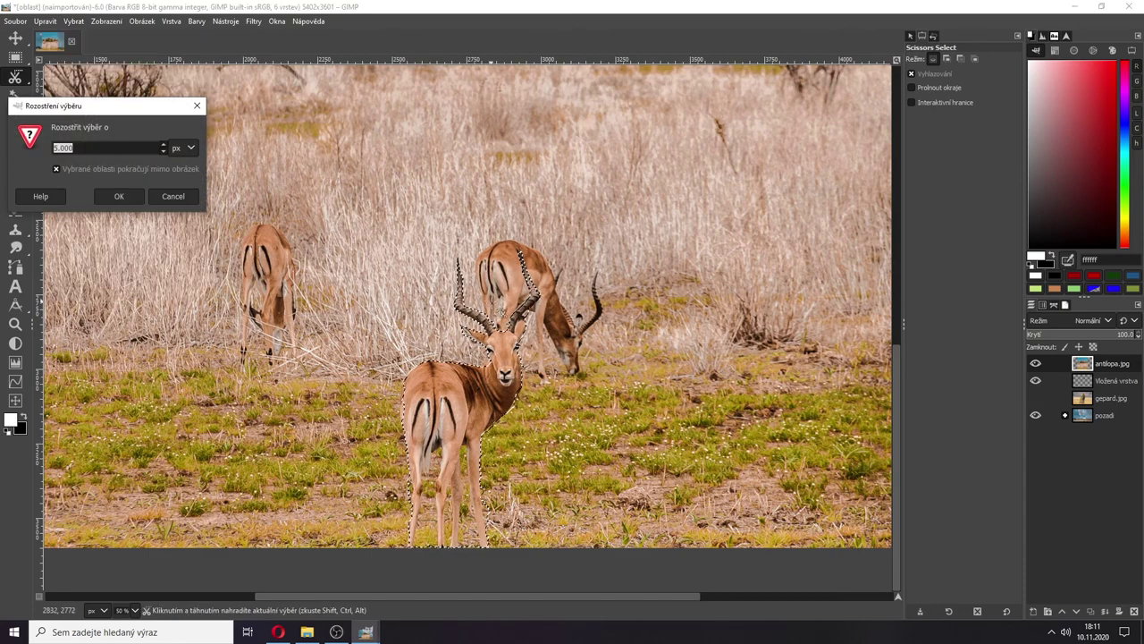
pyautogui.click(119, 197)
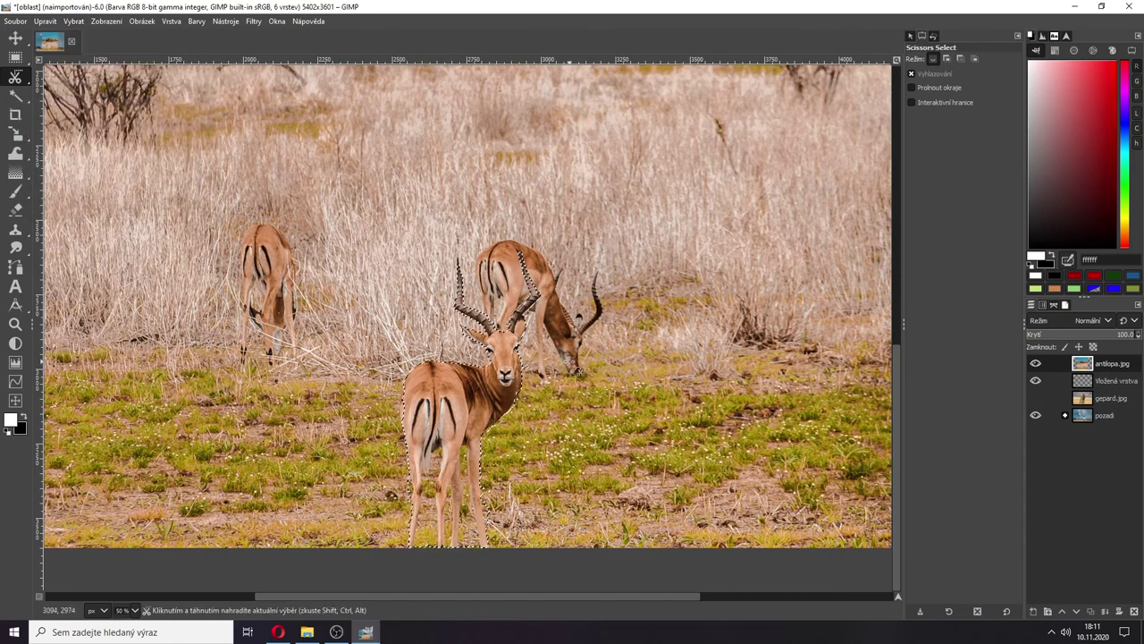
# - Copy the selected antelope from antilopa.jpg, paste it as a new layer, and hide antilopa.jpg
pyautogui.hotkey('ctrl', 'c')
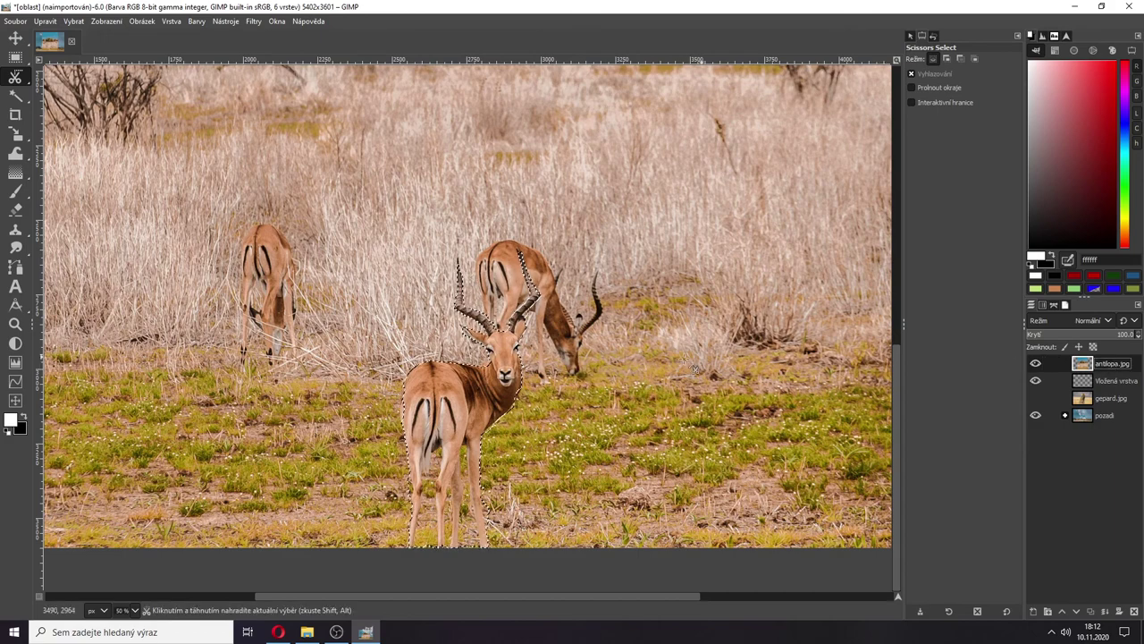
pyautogui.hotkey('ctrl', 'v')
pyautogui.click(1032, 611)
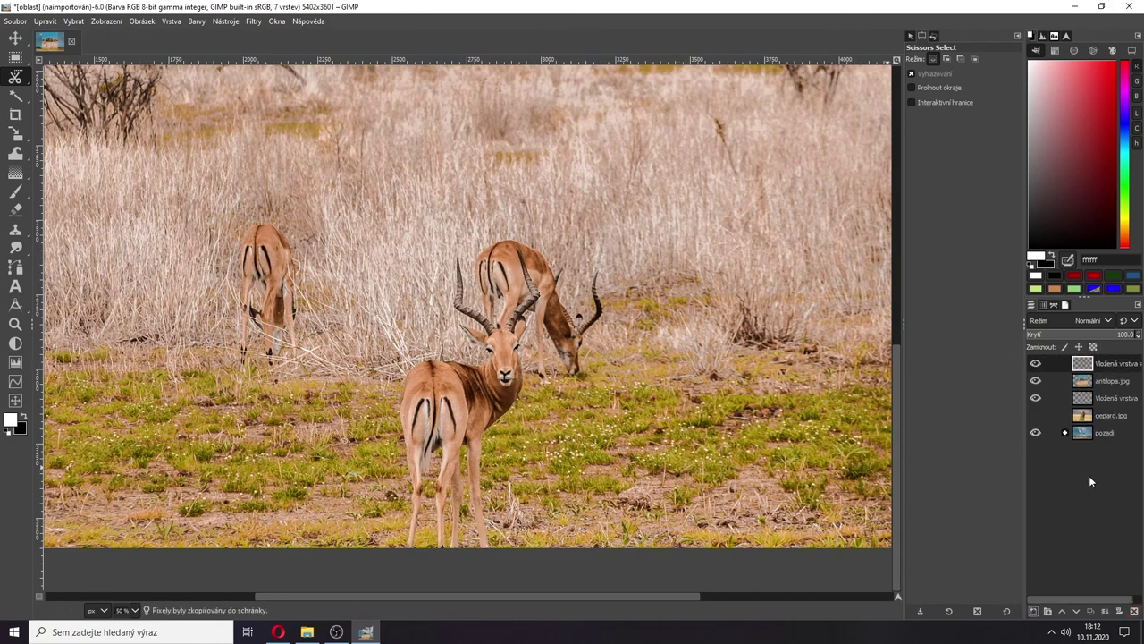
pyautogui.click(1035, 380)
pyautogui.keyDown('ctrl'); pyautogui.scroll(-2, 768, 335); pyautogui.keyUp('ctrl')
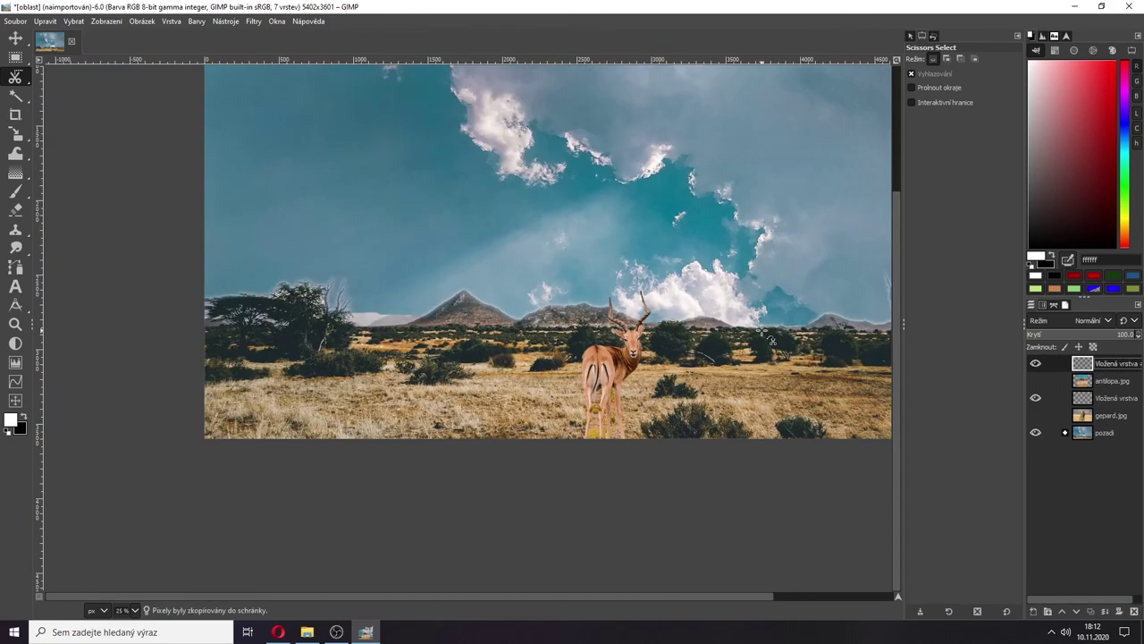
pyautogui.keyDown('ctrl'); pyautogui.scroll(1, 811, 386); pyautogui.keyUp('ctrl')
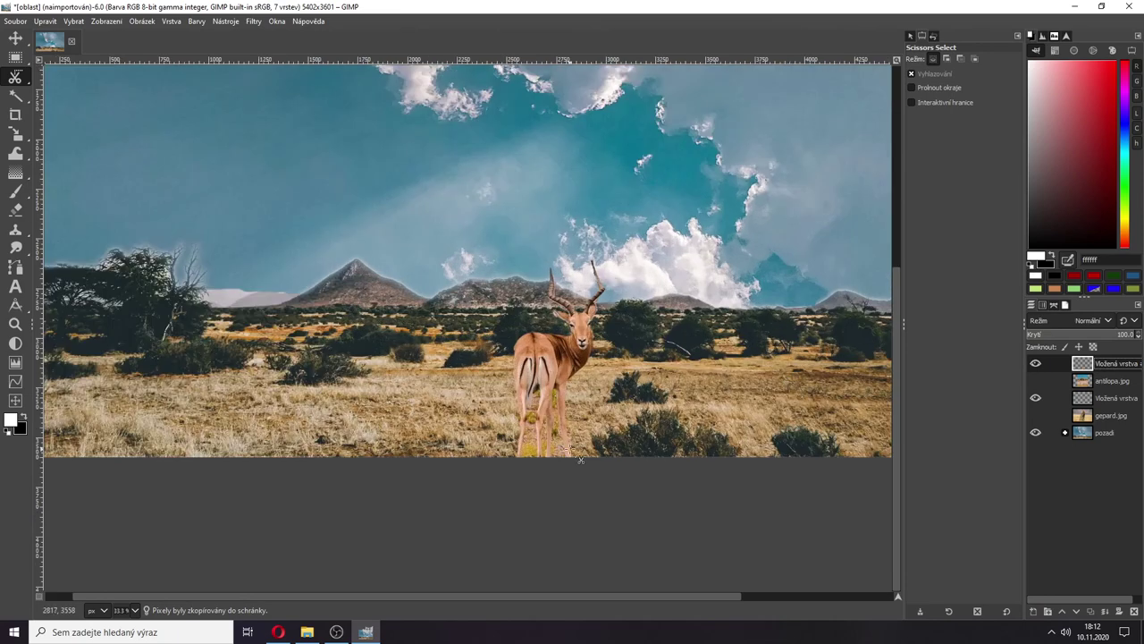
# - Move the cut-out antelope to the grass near the trees at the landscape's left and scale it down proportionally to about 247 × 516 px
pyautogui.click(15, 38)
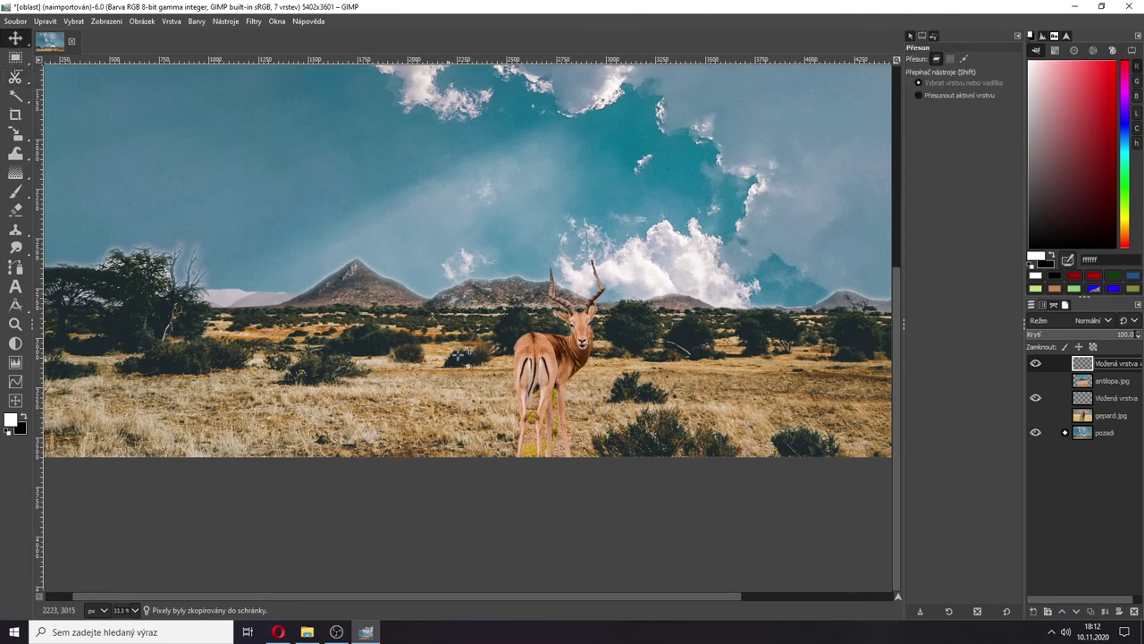
pyautogui.moveTo(562, 375); pyautogui.dragTo(329, 359)
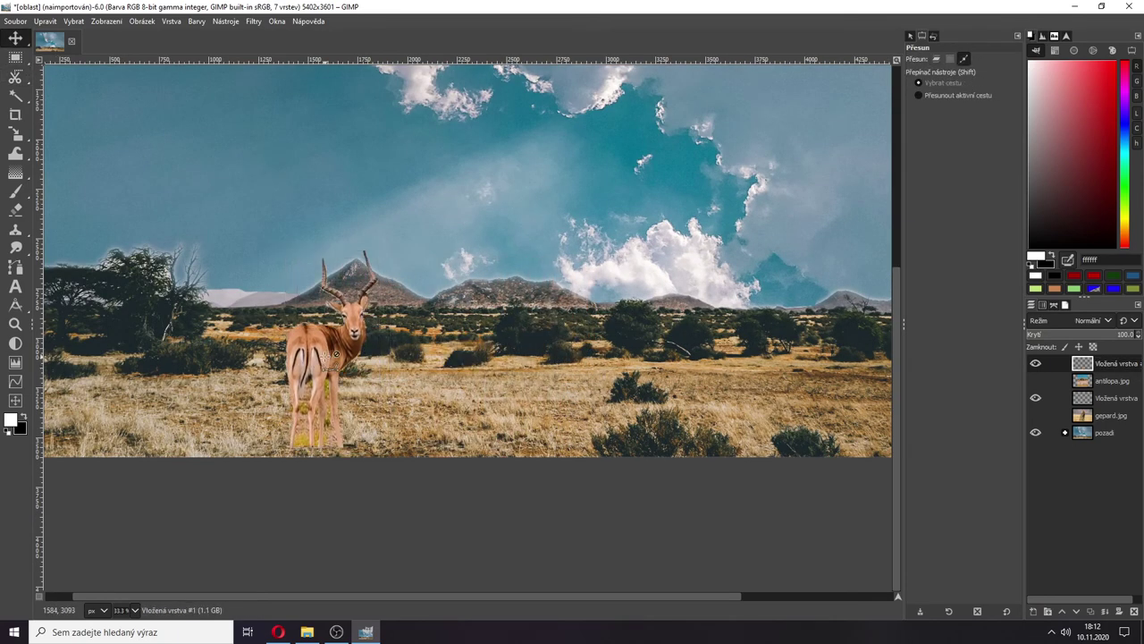
pyautogui.hotkey('ctrl', 'z')
pyautogui.click(936, 58)
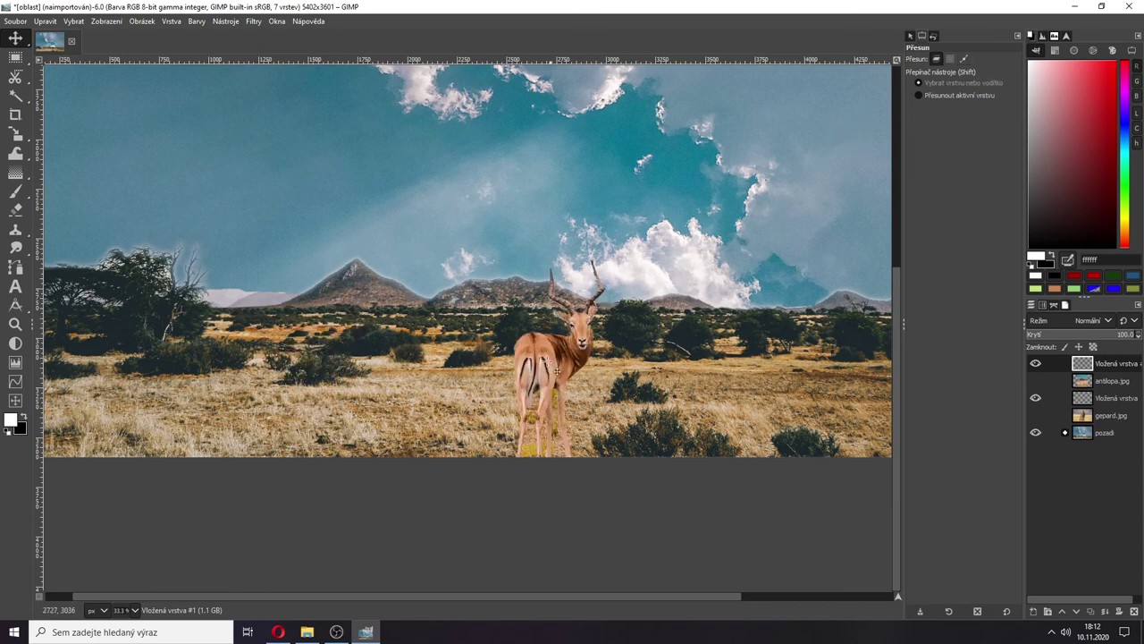
pyautogui.moveTo(547, 376); pyautogui.dragTo(290, 368)
pyautogui.hotkey('shift', 's')
pyautogui.click(342, 348)
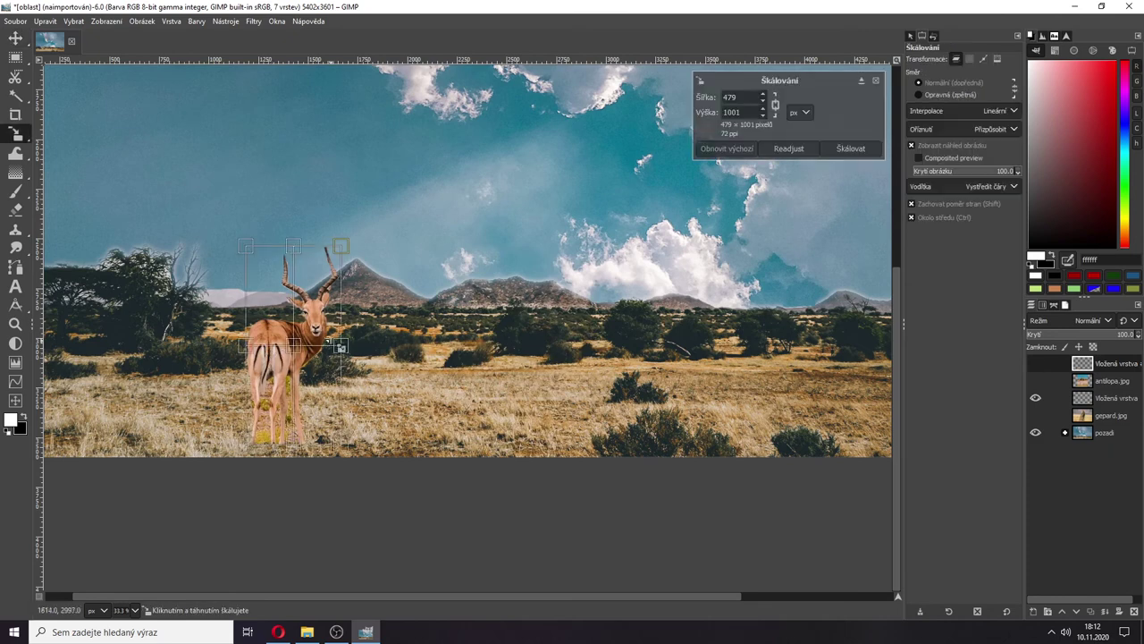
pyautogui.moveTo(369, 297); pyautogui.dragTo(166, 396)
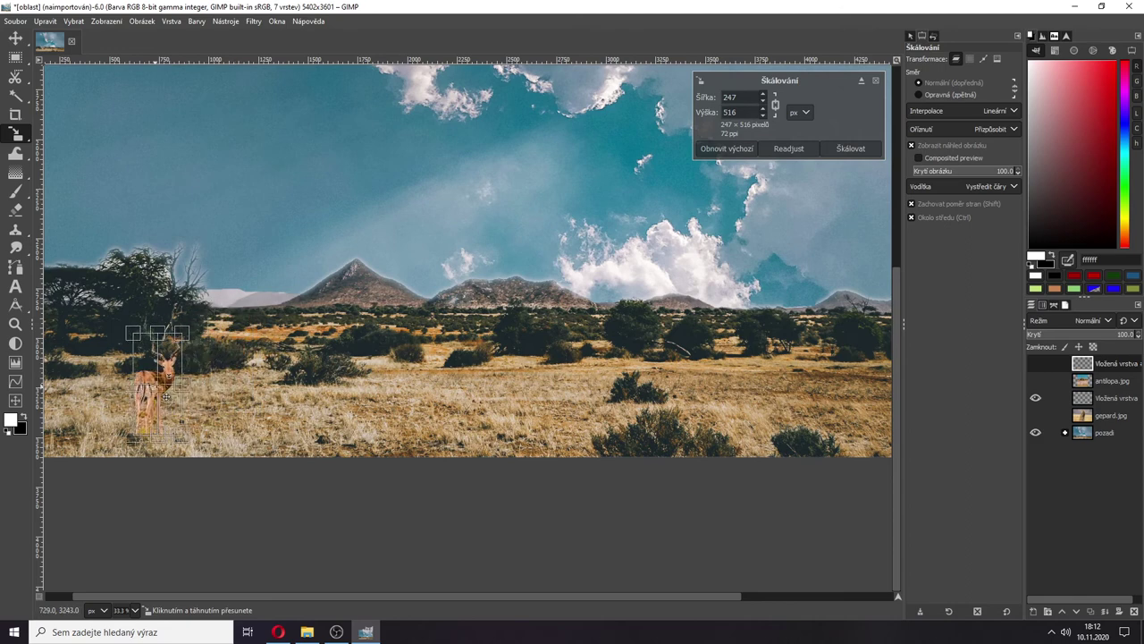
pyautogui.press('Return')
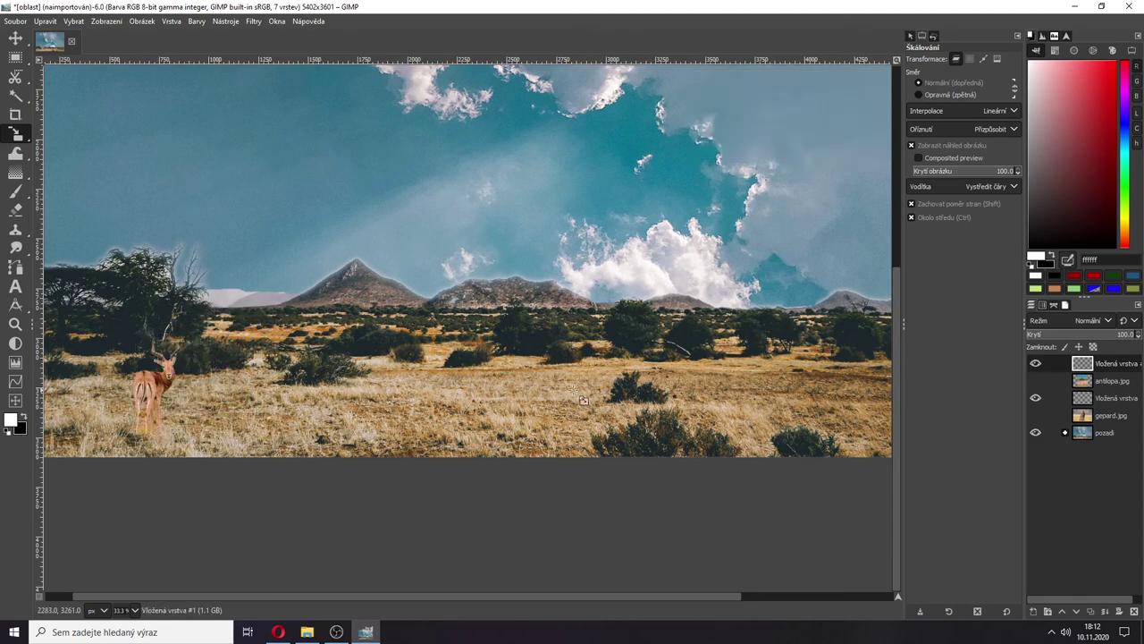
# - Delete the original antilopa.jpg layer and rename the pasted cheetah layer as geprad
pyautogui.click(1110, 380)
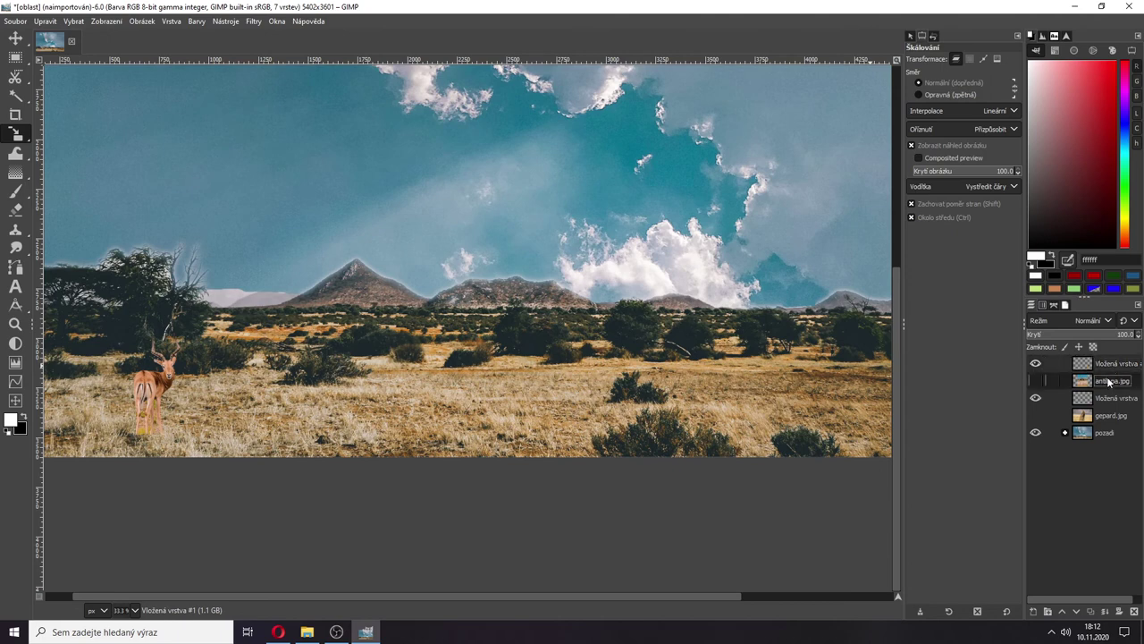
pyautogui.click(1136, 611)
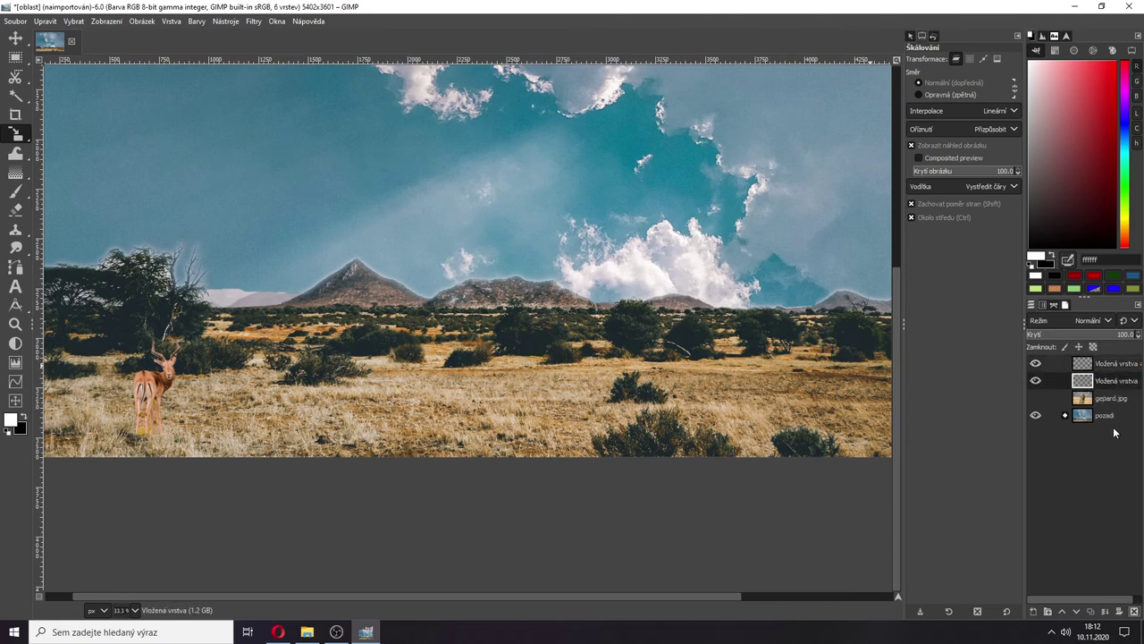
pyautogui.doubleClick(1112, 381)
pyautogui.write('geprad')
pyautogui.press('Return')
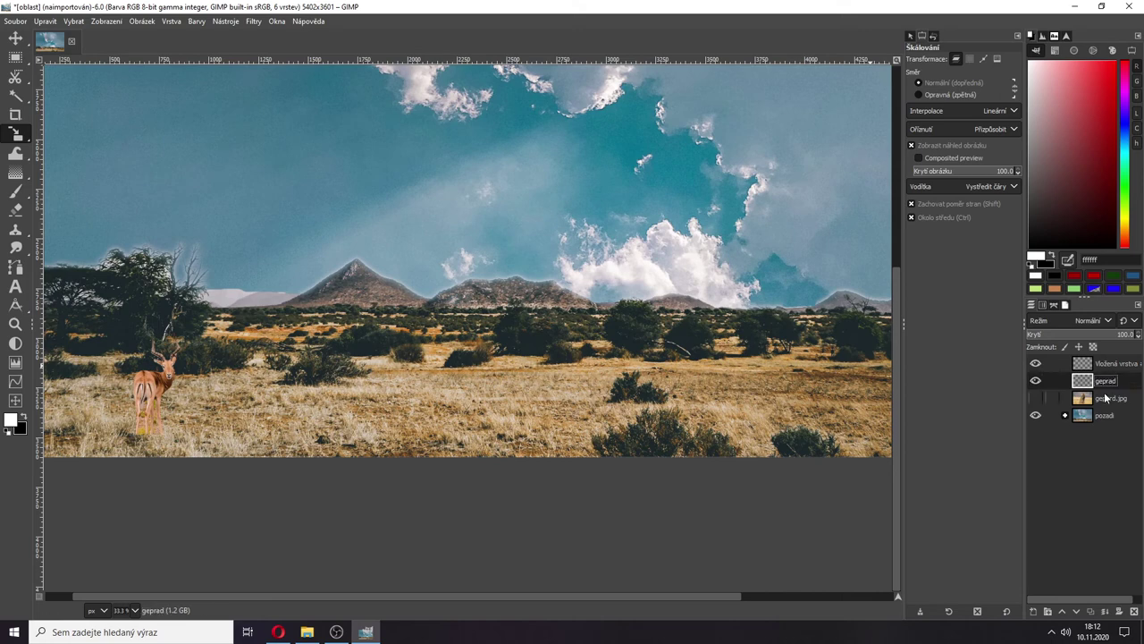
# - Rename the pasted antelope layer as antilopa1
pyautogui.click(1107, 400)
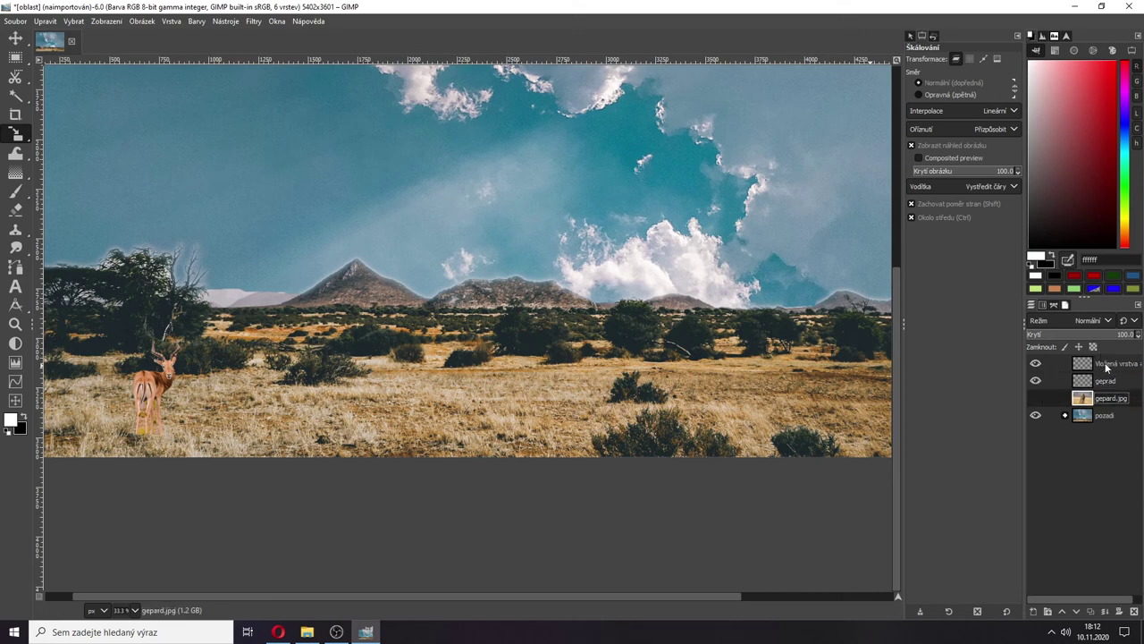
pyautogui.doubleClick(1107, 365)
pyautogui.write('antilopa')
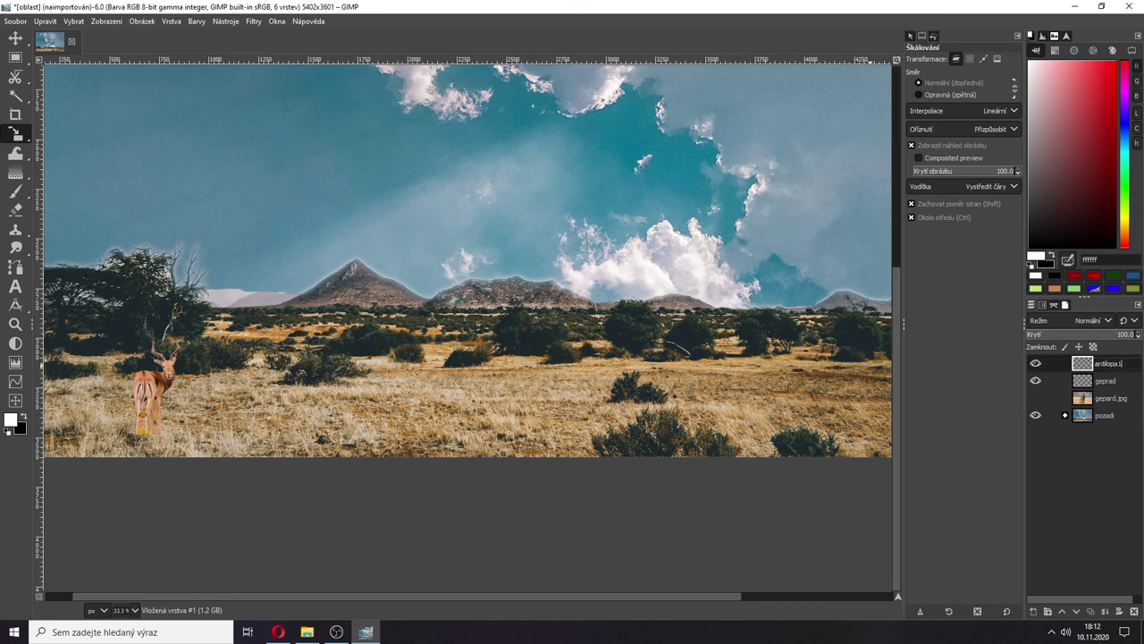
pyautogui.press('Return')
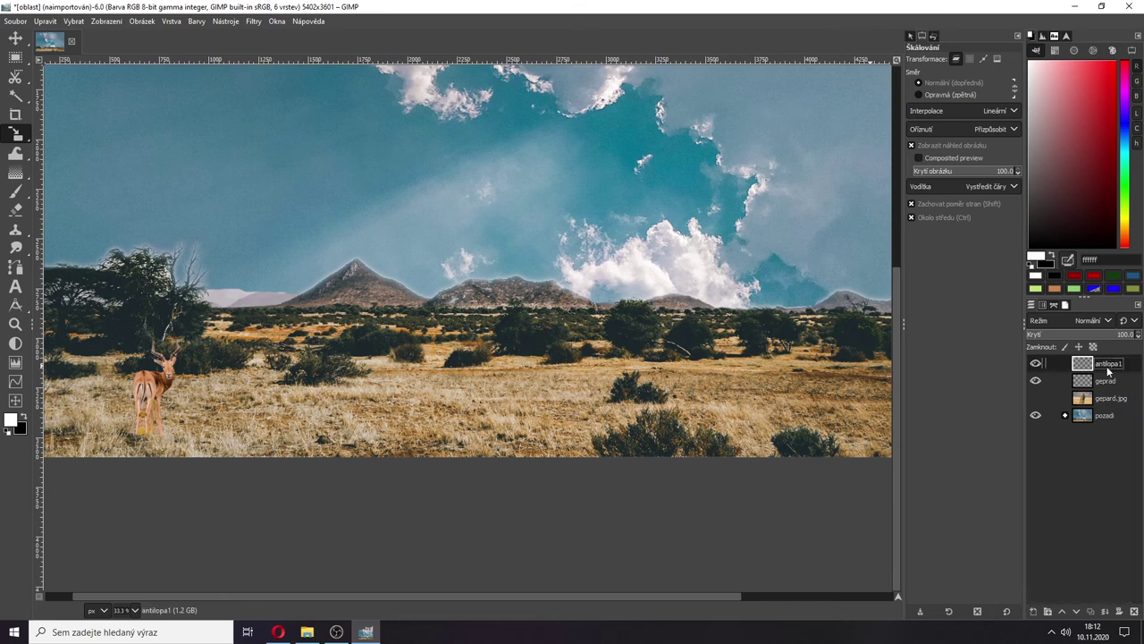
# - Duplicate the antilopa1 layer and rename the copy as antilopa2
pyautogui.rightClick(1109, 371)
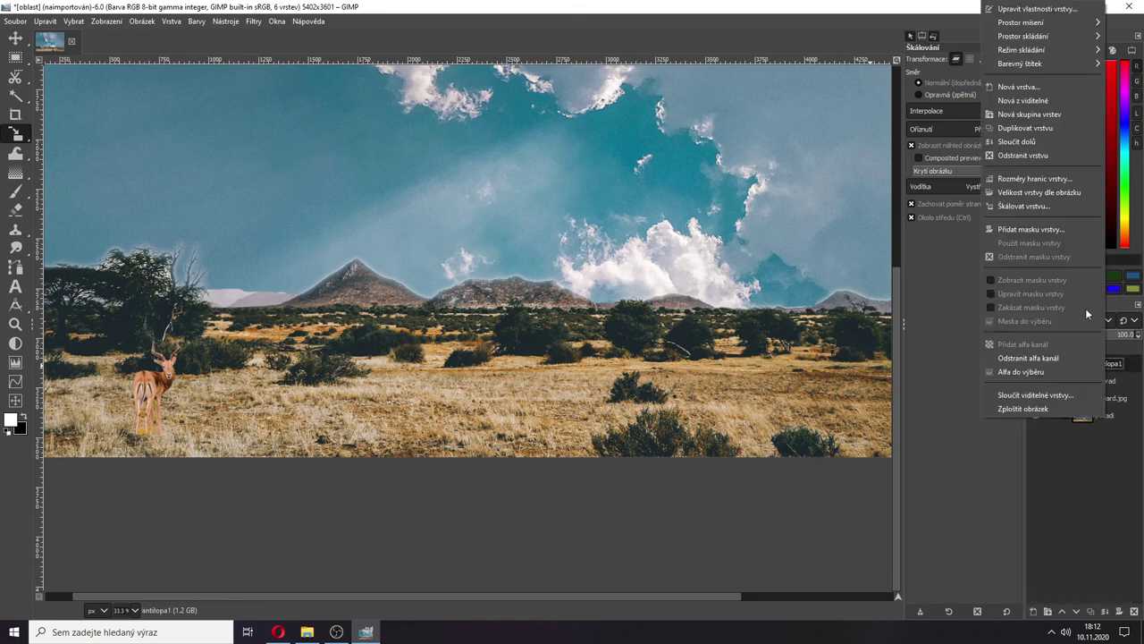
pyautogui.click(1028, 129)
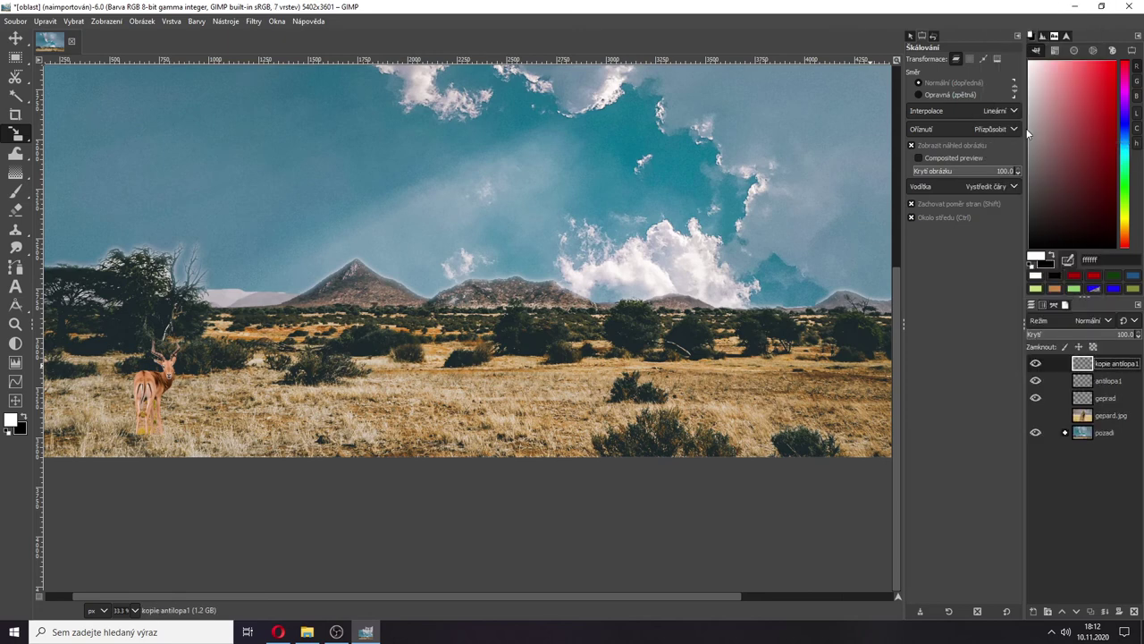
pyautogui.doubleClick(1113, 366)
pyautogui.write('antilopa2')
pyautogui.press('Return')
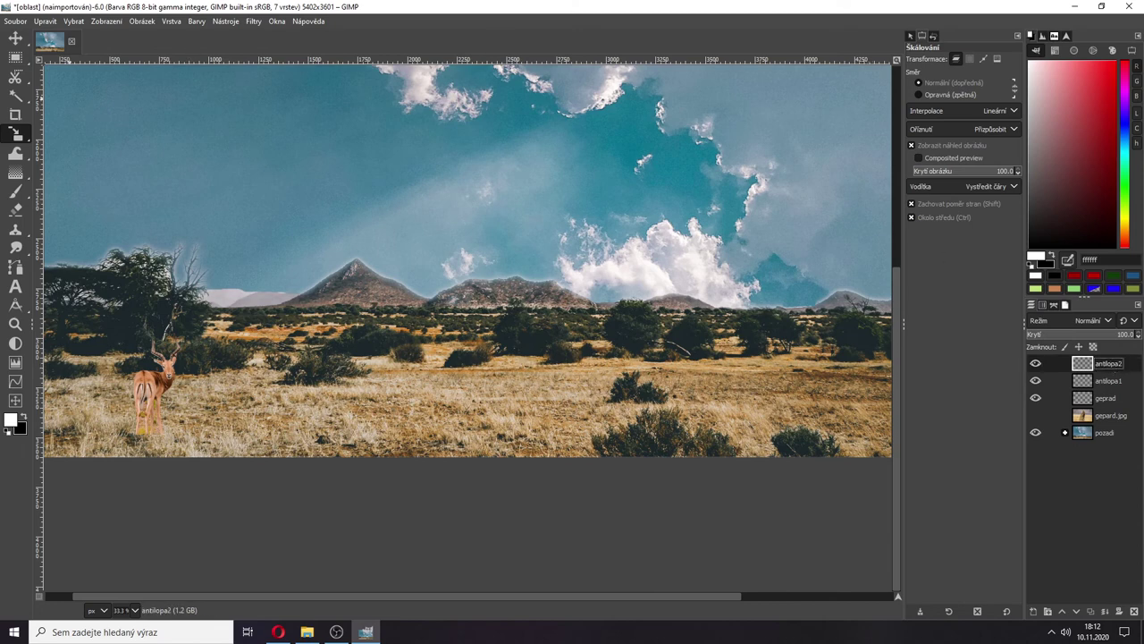
# - Move the antilopa2 antelope to the right beside the first one and flip it horizontally so the two mirror each other
pyautogui.click(15, 39)
pyautogui.moveTo(145, 390); pyautogui.dragTo(209, 402)
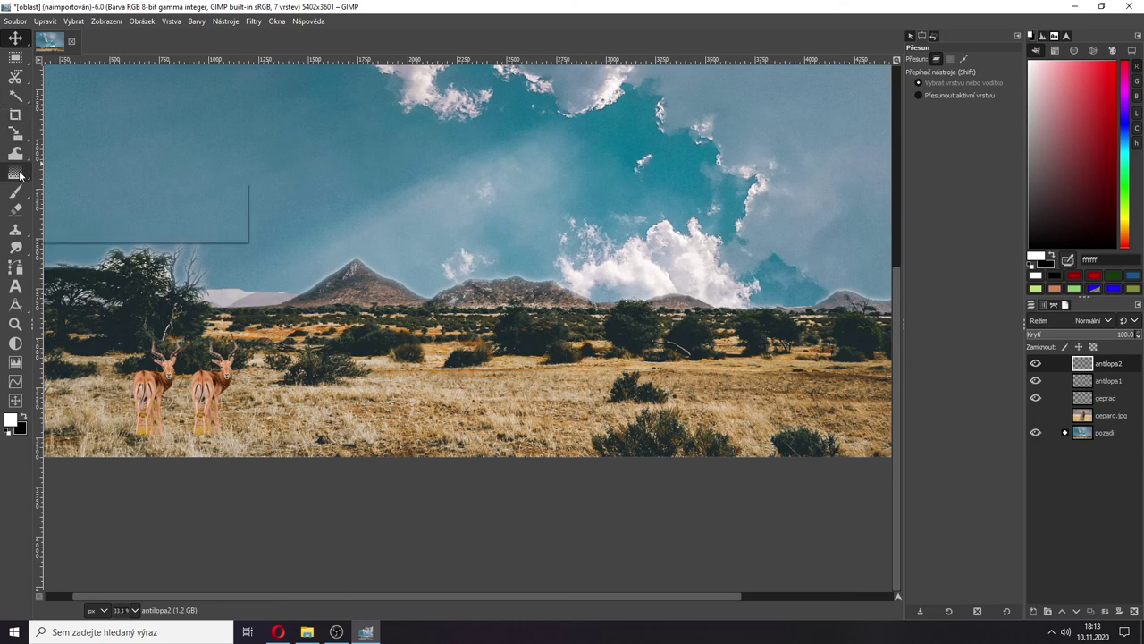
pyautogui.moveTo(20, 174)
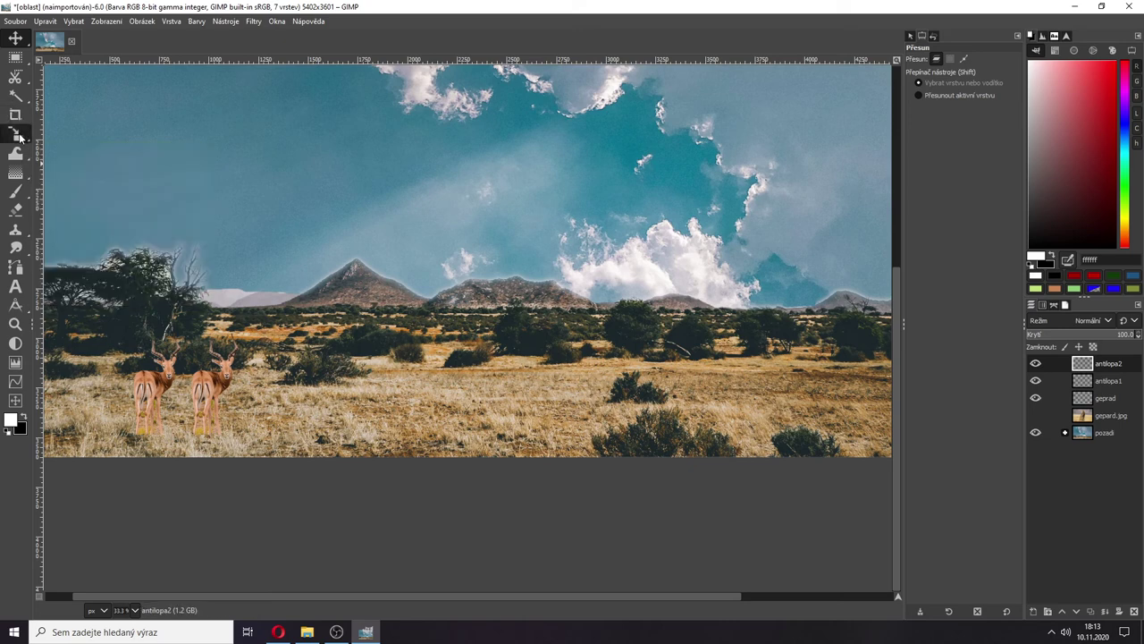
pyautogui.click(19, 136)
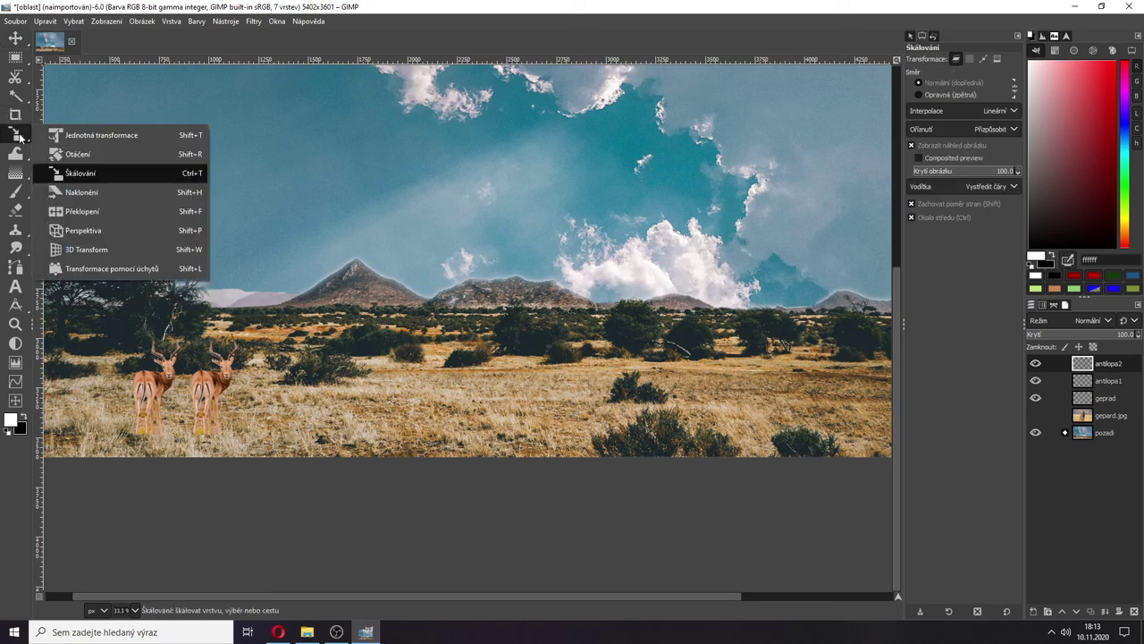
pyautogui.click(85, 211)
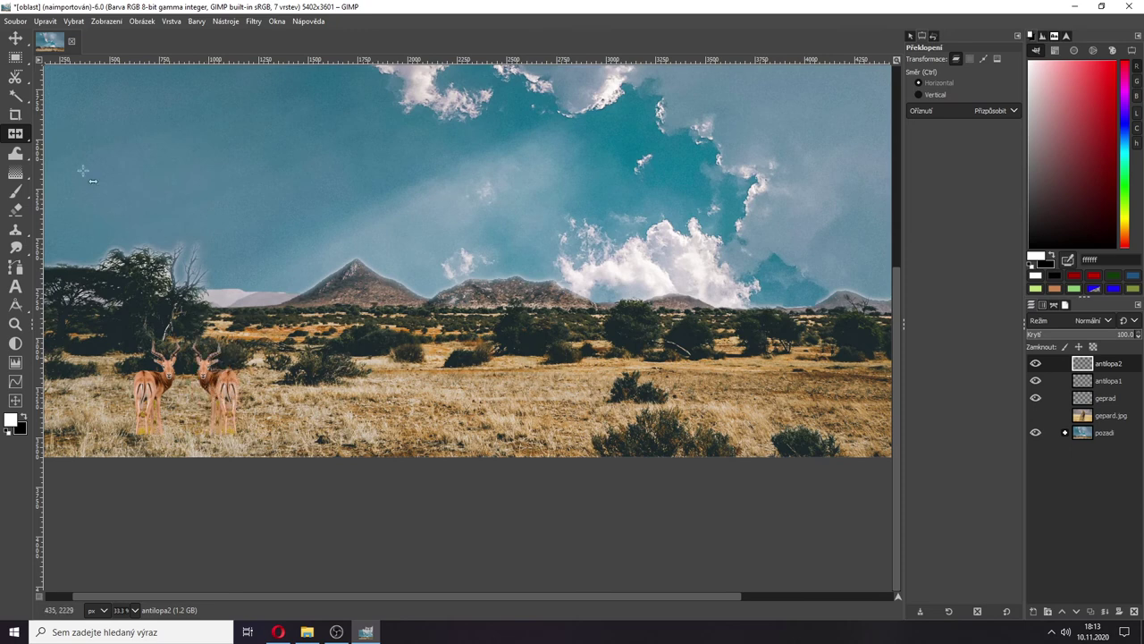
# - Expand the pozadi group and raise the brightness of the obloha.jpg sky layer to 21
pyautogui.keyDown('ctrl'); pyautogui.scroll(-2, 736, 324); pyautogui.keyUp('ctrl')
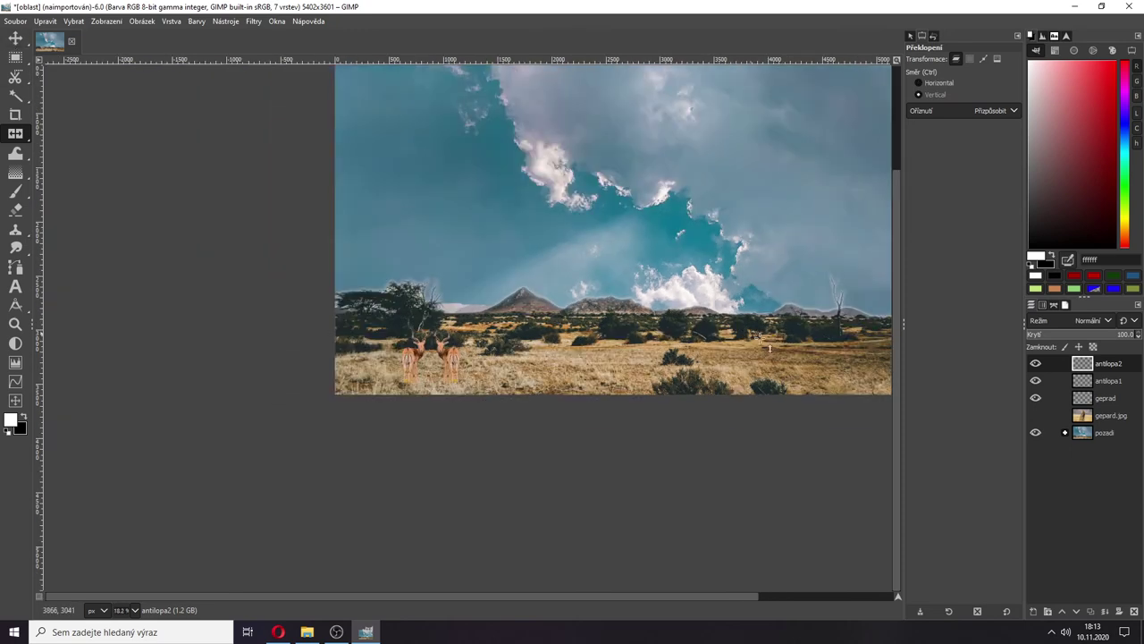
pyautogui.hscroll(3, 749, 597)
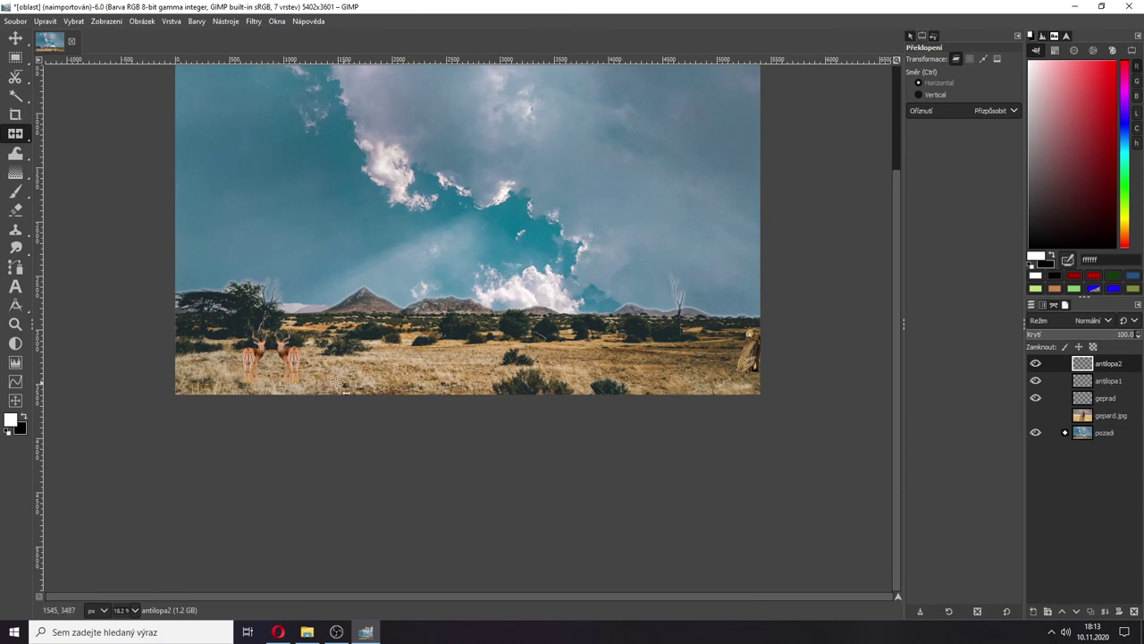
pyautogui.scroll(1, 320, 384)
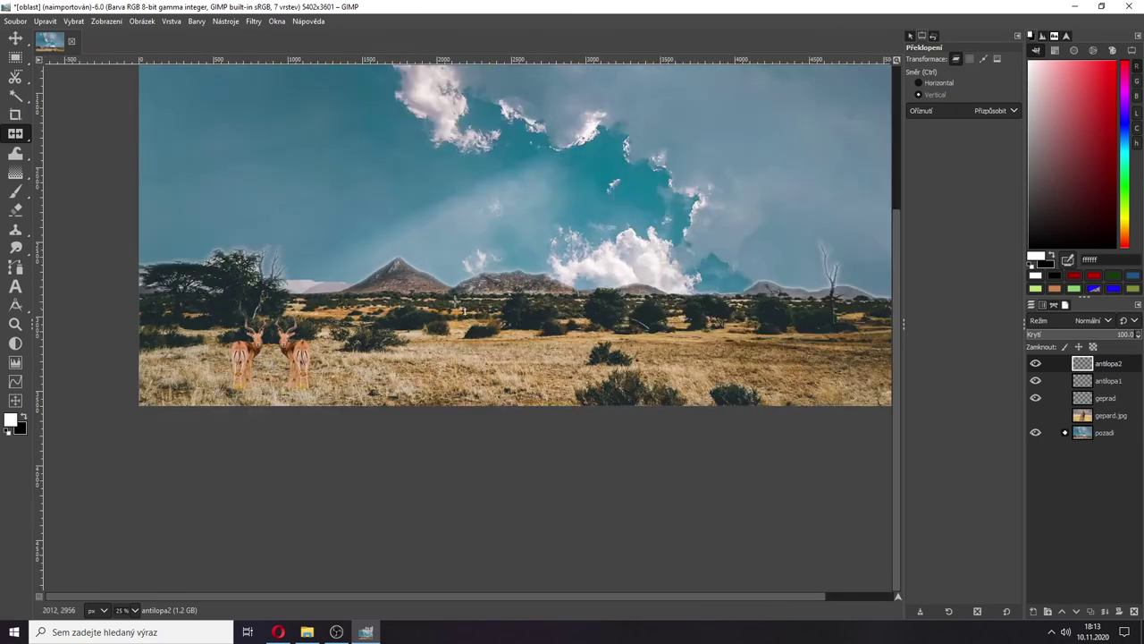
pyautogui.scroll(3, 665, 266)
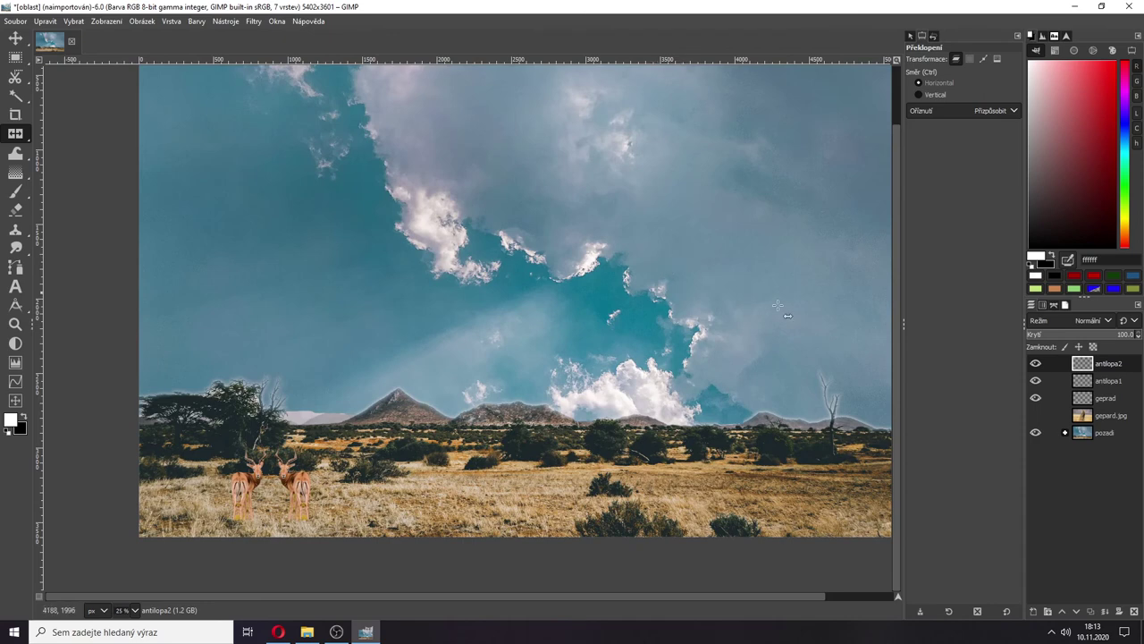
pyautogui.click(1097, 435)
pyautogui.click(1065, 432)
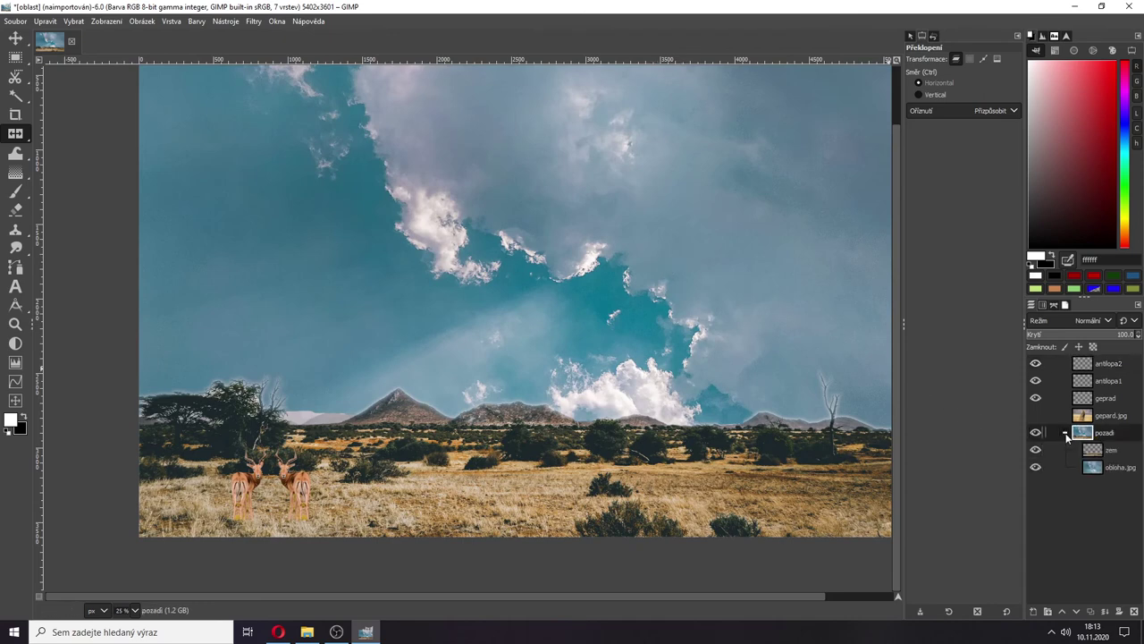
pyautogui.click(1098, 469)
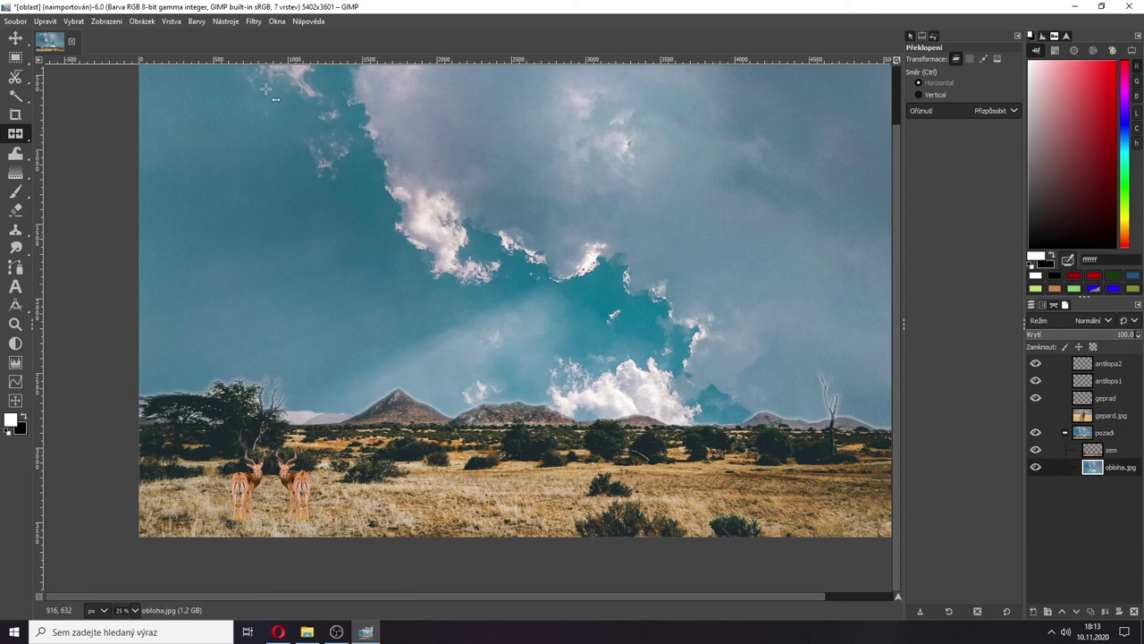
pyautogui.click(179, 26)
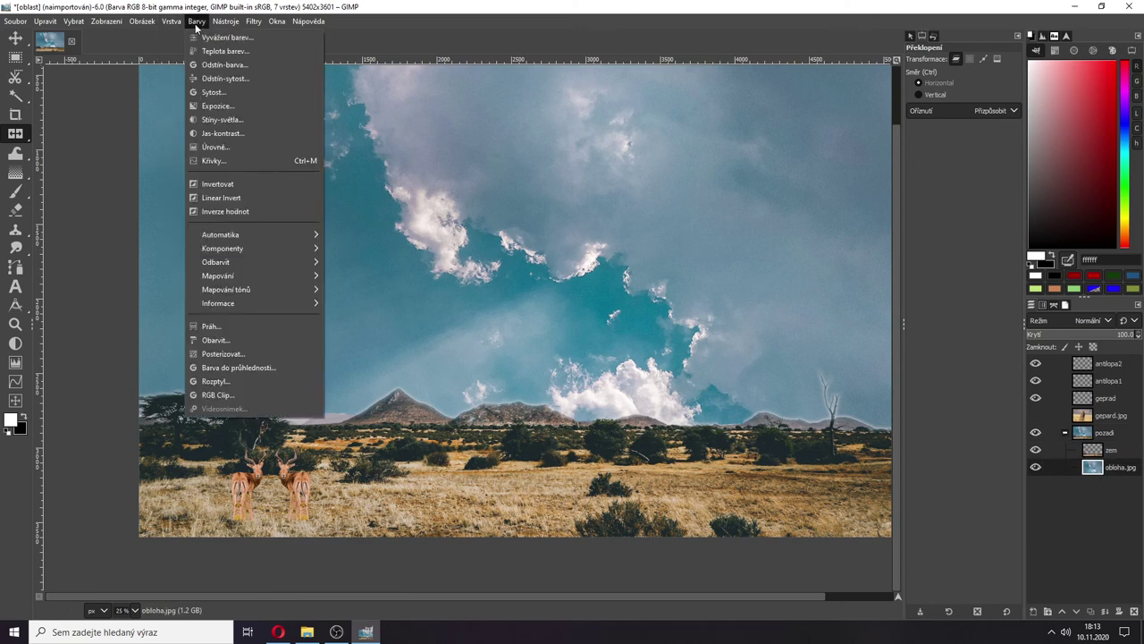
pyautogui.click(223, 133)
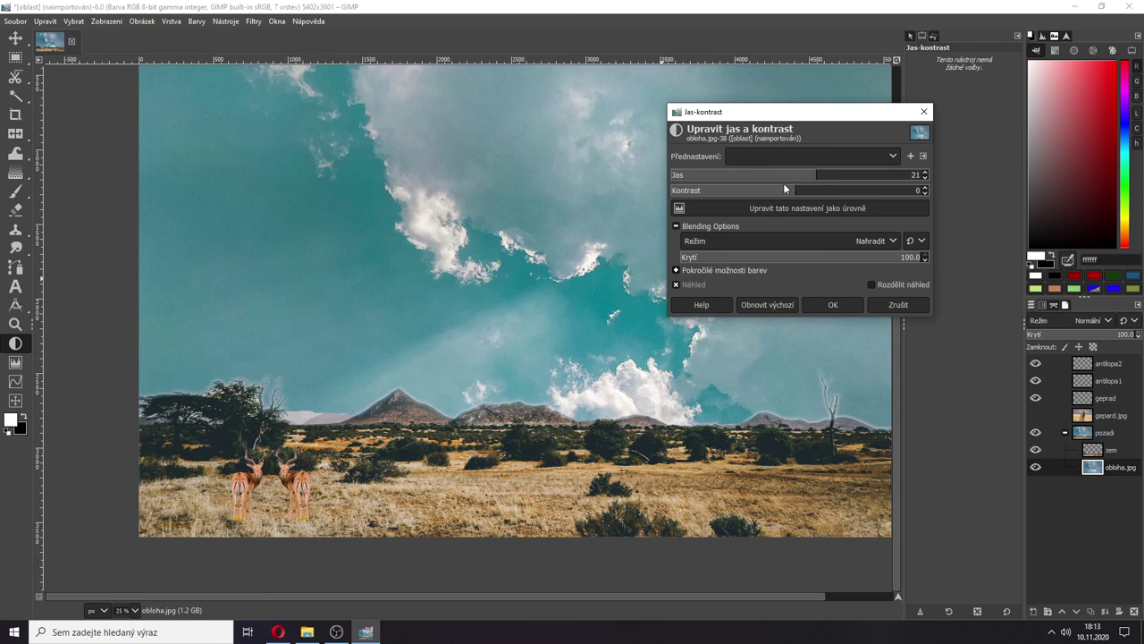
# - Carry the sky's brightness setting over to Levels, set the low input level to 41, and apply it
pyautogui.click(793, 209)
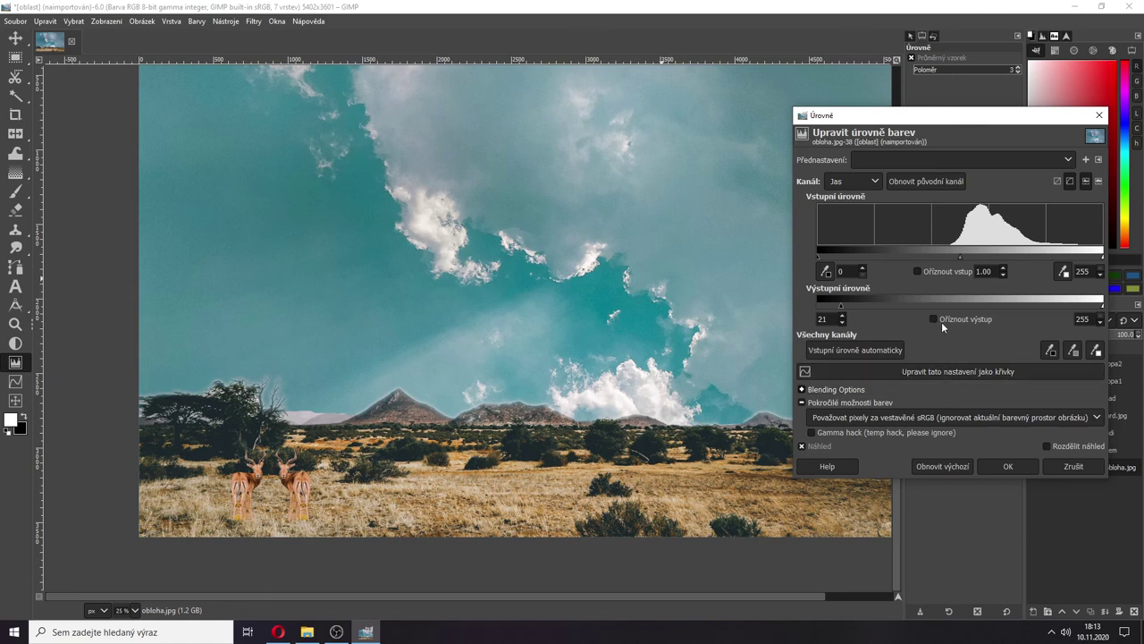
pyautogui.moveTo(817, 256); pyautogui.dragTo(864, 249)
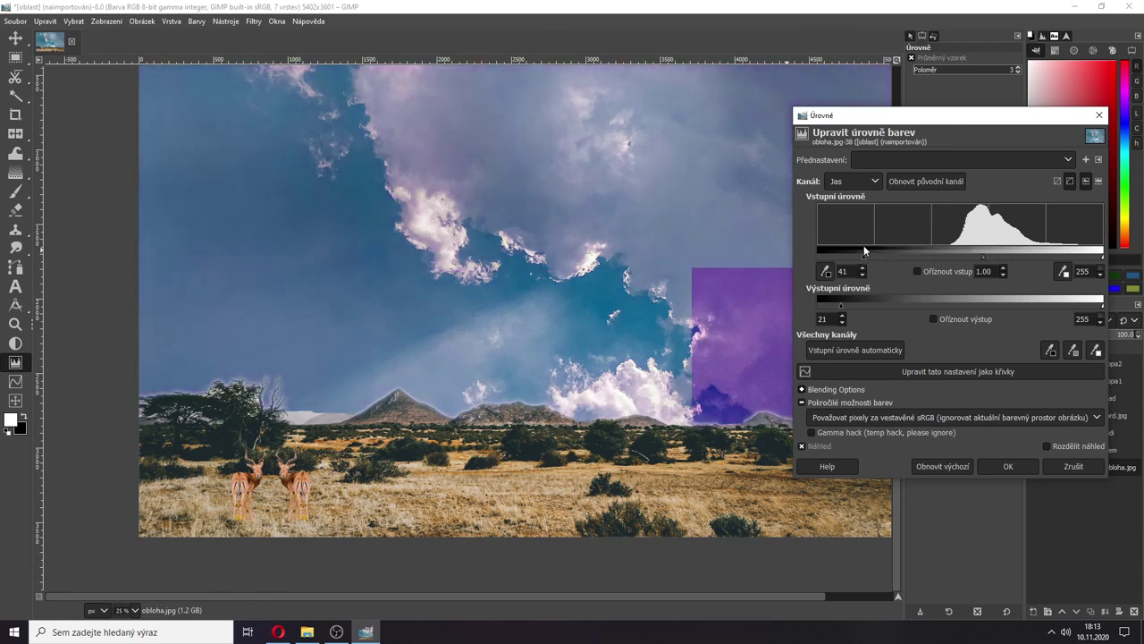
pyautogui.click(1001, 463)
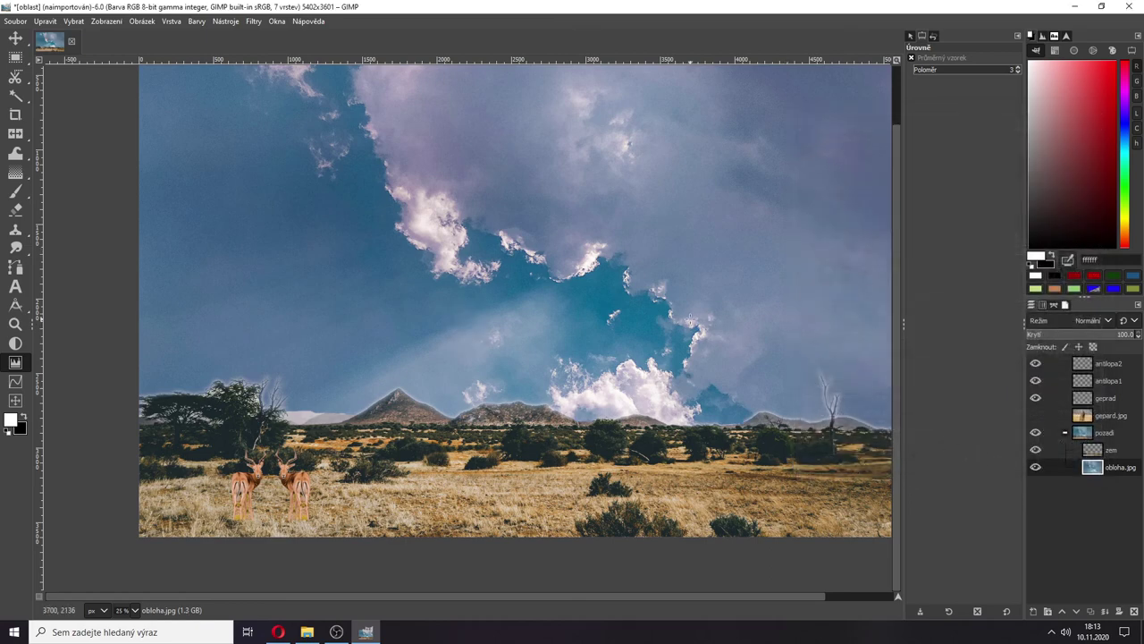
# - Examine close up how the two antelopes and the cheetah blend into the grass
pyautogui.scroll(-1, 810, 395)
pyautogui.scroll(3, 400, 438)
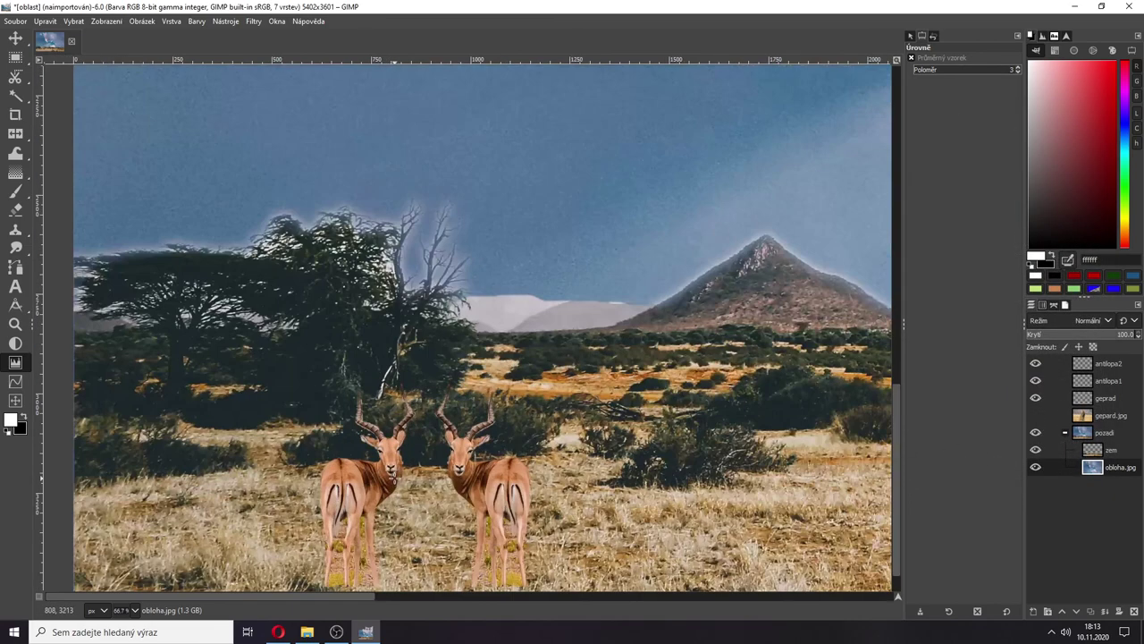
pyautogui.scroll(2, 401, 500)
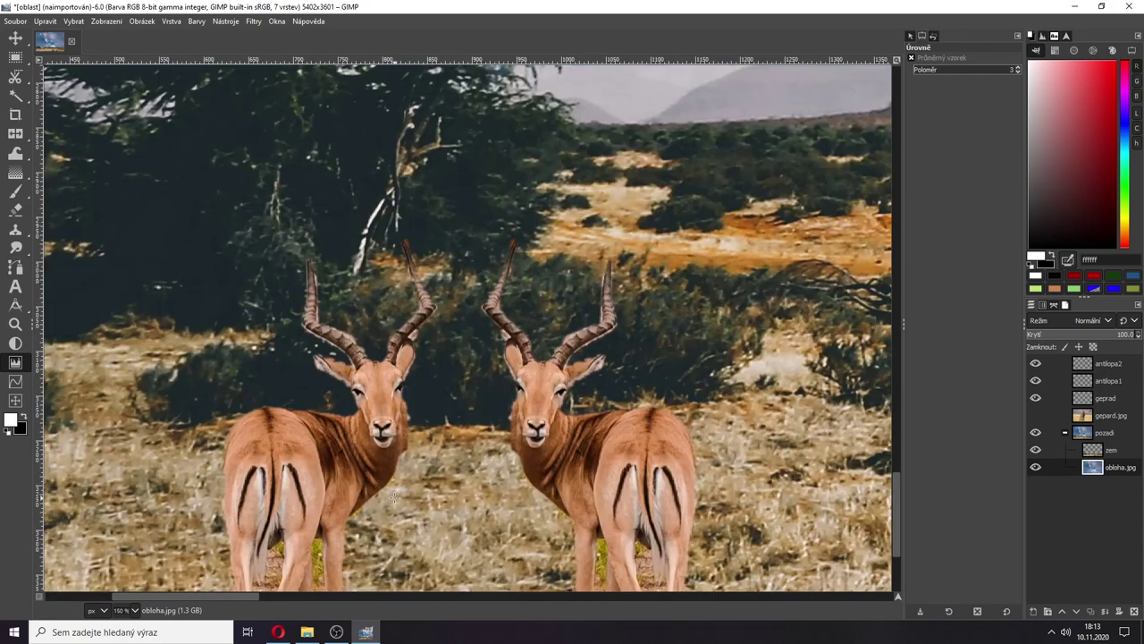
pyautogui.scroll(-4, 399, 379)
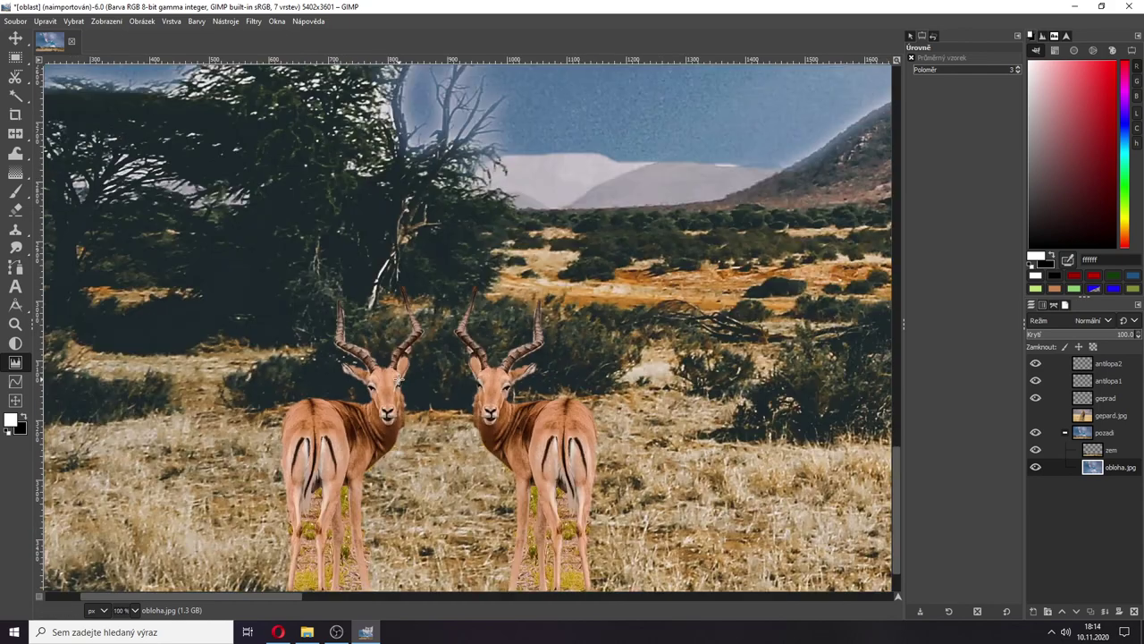
pyautogui.scroll(2, 601, 554)
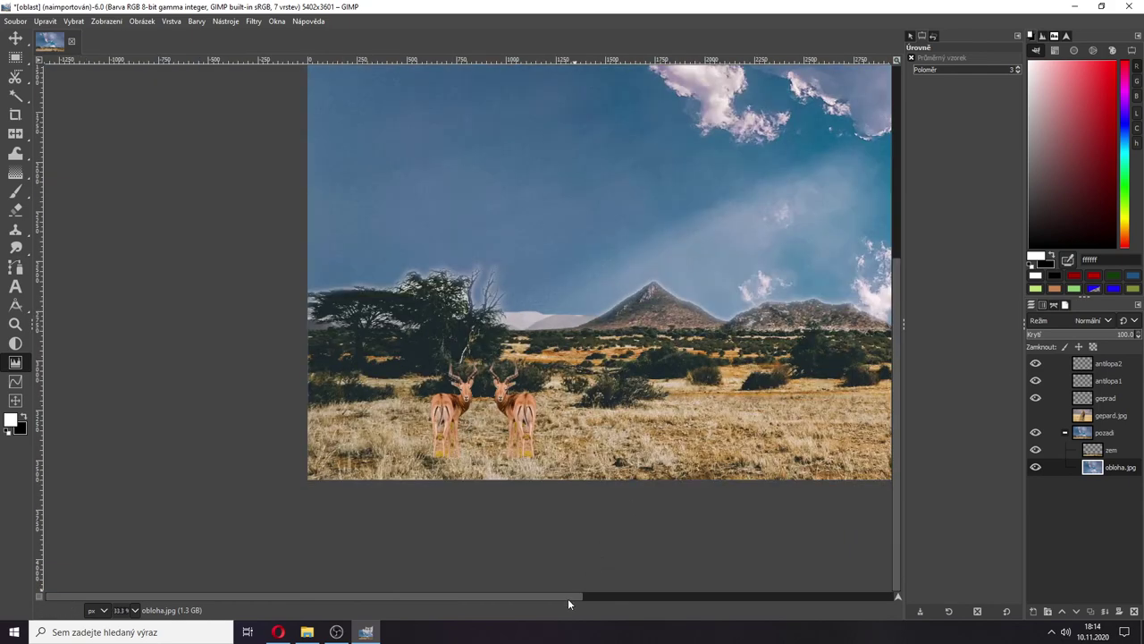
pyautogui.moveTo(568, 597); pyautogui.dragTo(774, 571)
pyautogui.scroll(1, 889, 394)
pyautogui.scroll(1, 875, 525)
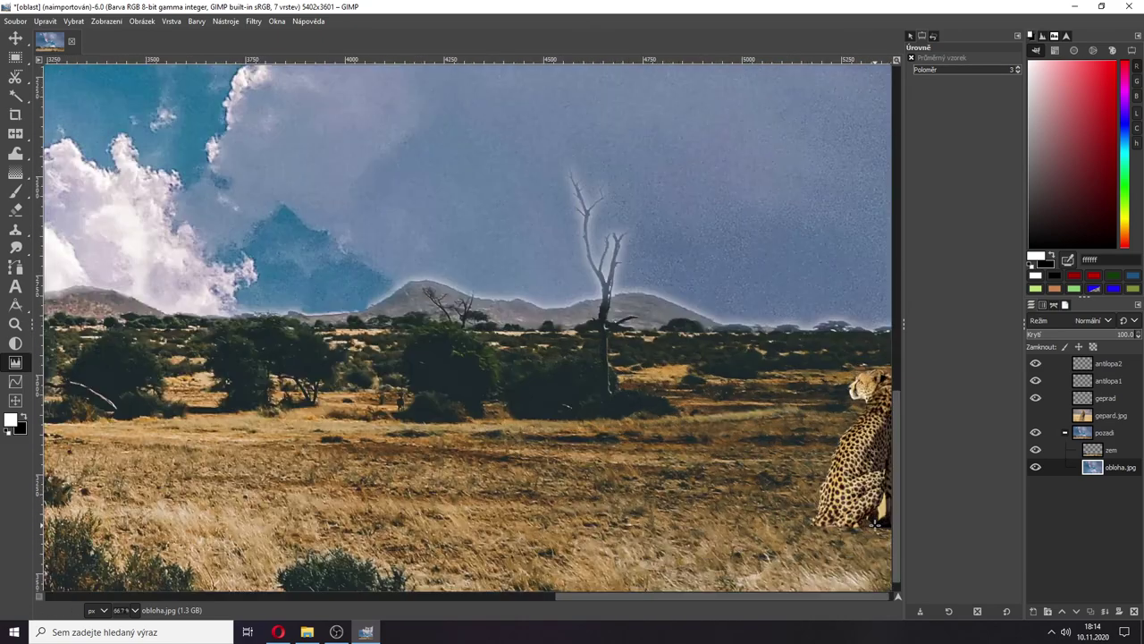
pyautogui.scroll(3, 867, 523)
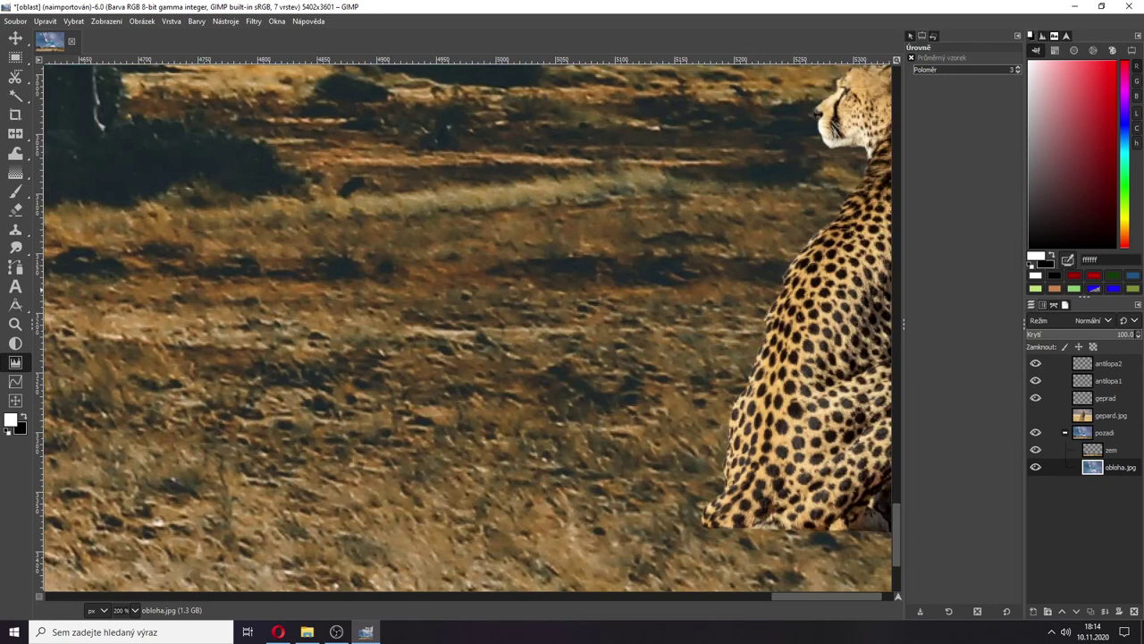
# - Set the Smudge brush size to 32 and try to smudge along the cheetah's back and bottom edge
pyautogui.click(17, 249)
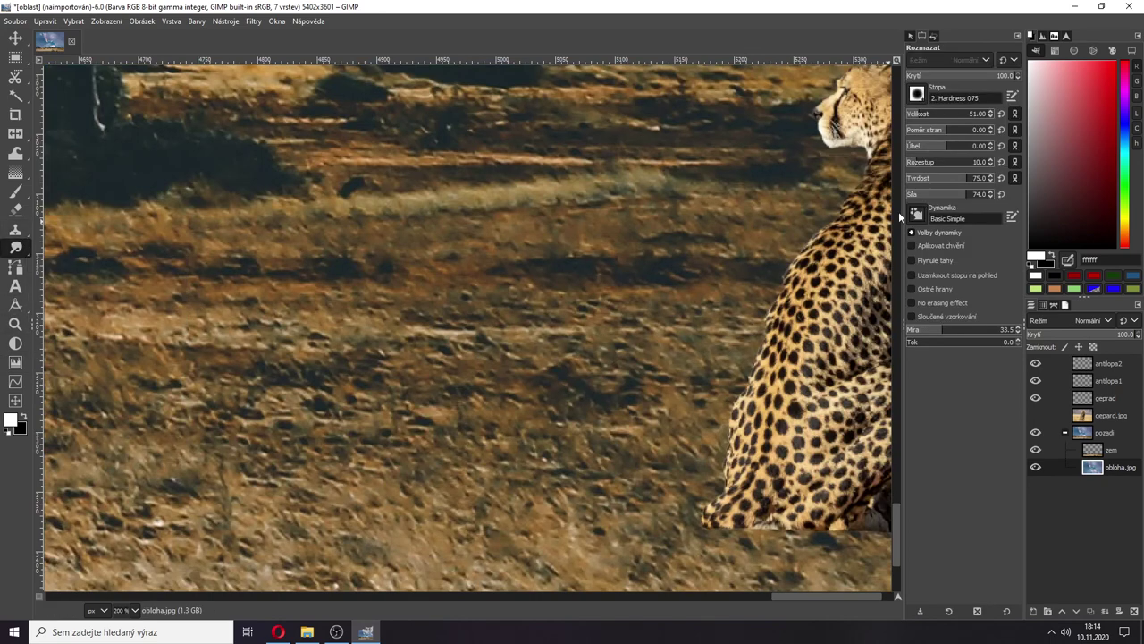
pyautogui.moveTo(913, 115); pyautogui.dragTo(885, 116)
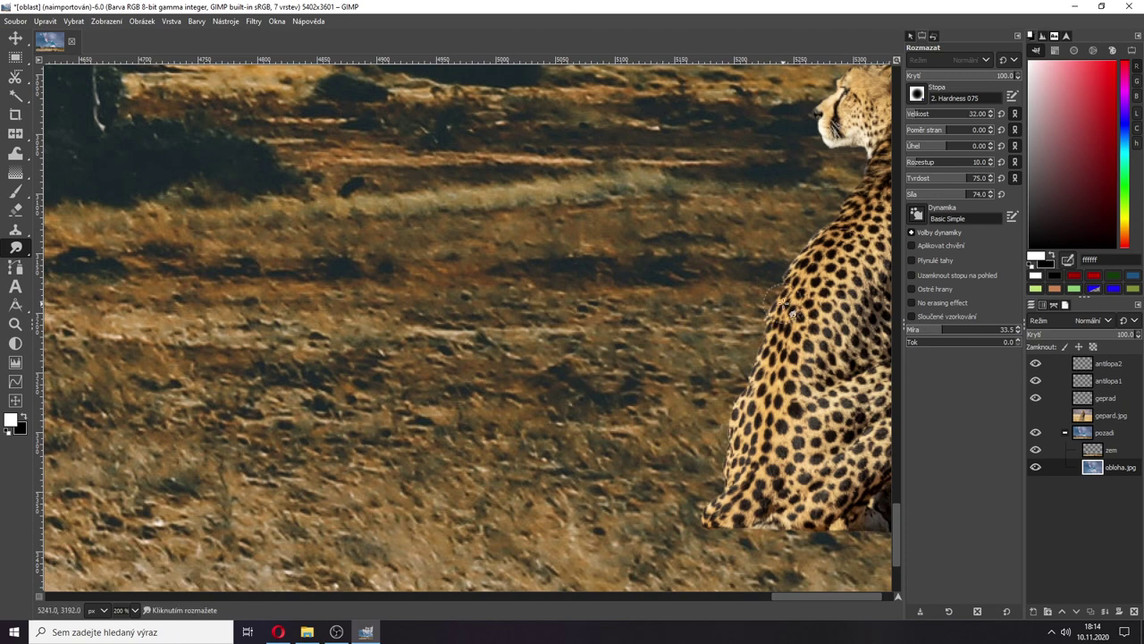
pyautogui.moveTo(770, 354)
pyautogui.mouseDown()
pyautogui.moveTo(748, 379)
pyautogui.moveTo(725, 514)
pyautogui.mouseUp()
pyautogui.moveTo(723, 438)
pyautogui.mouseDown()
pyautogui.moveTo(774, 339)
pyautogui.moveTo(792, 272)
pyautogui.moveTo(867, 174)
pyautogui.moveTo(868, 161)
pyautogui.moveTo(819, 141)
pyautogui.moveTo(812, 111)
pyautogui.moveTo(838, 81)
pyautogui.mouseUp()
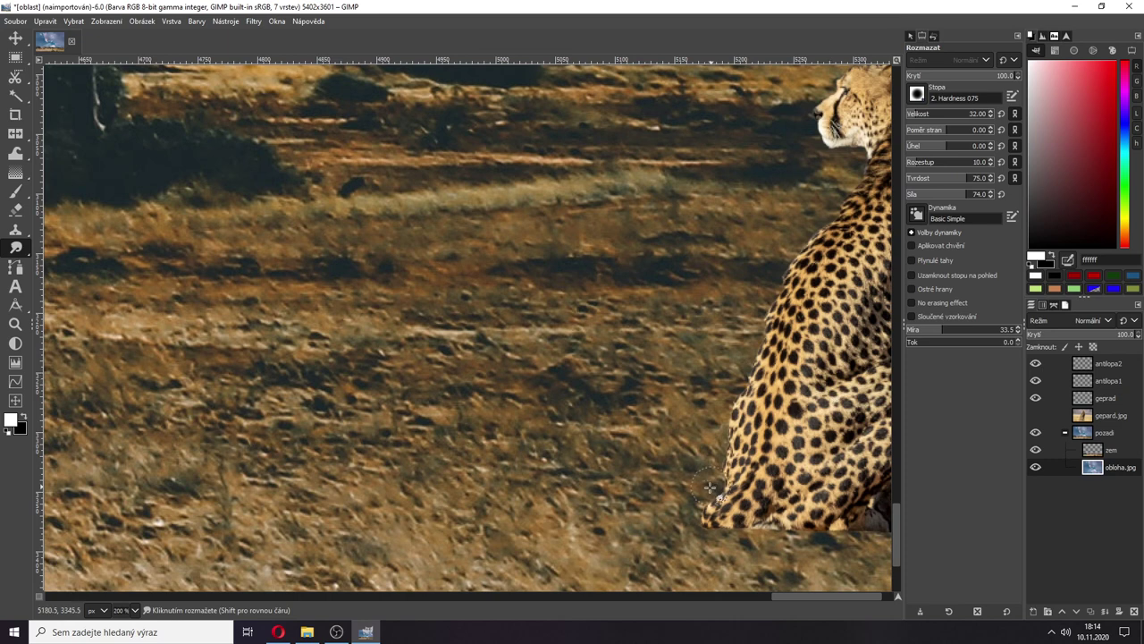
pyautogui.moveTo(709, 529); pyautogui.dragTo(817, 535)
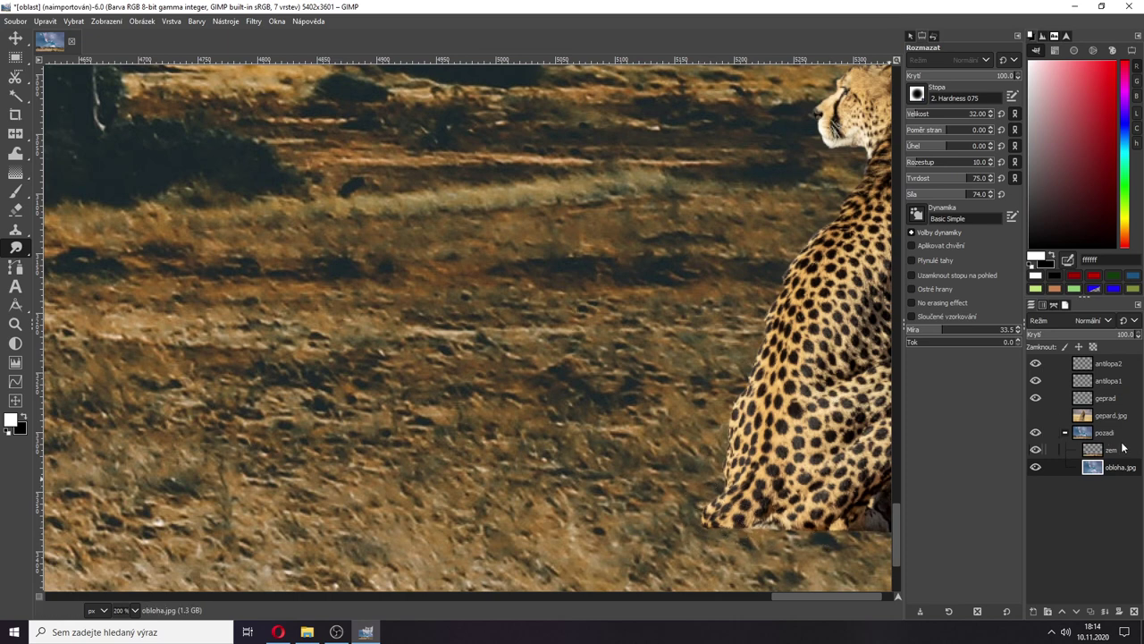
# - Make the geprad layer active, checking its visibility, and smudge the outer edge of the cheetah's back
pyautogui.click(1105, 417)
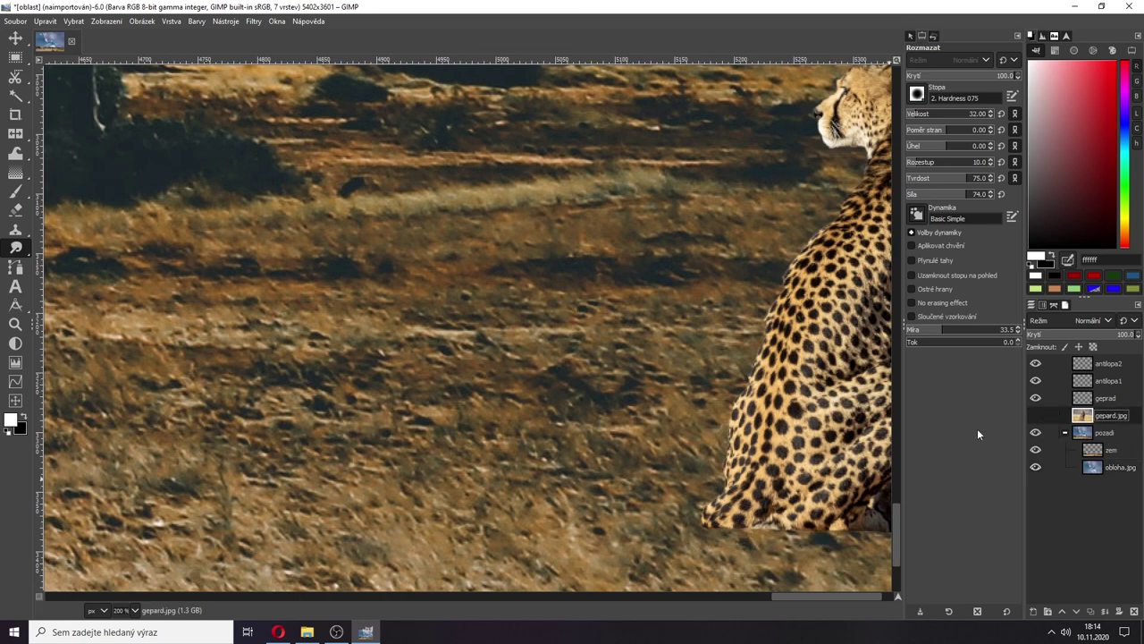
pyautogui.click(1111, 401)
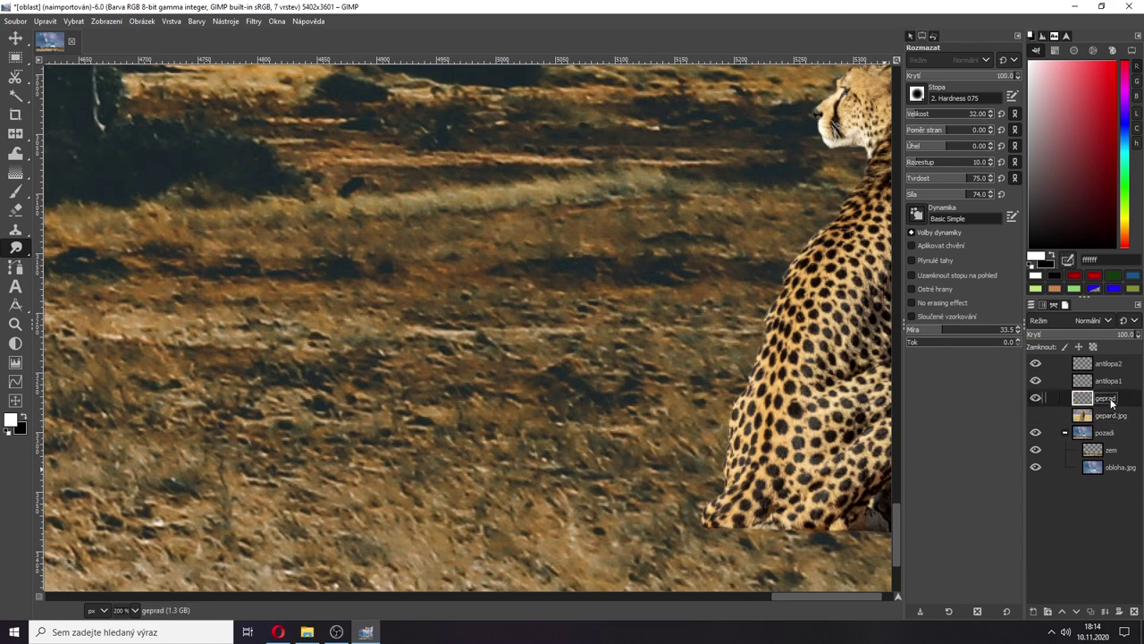
pyautogui.click(1035, 398)
pyautogui.click(1035, 398)
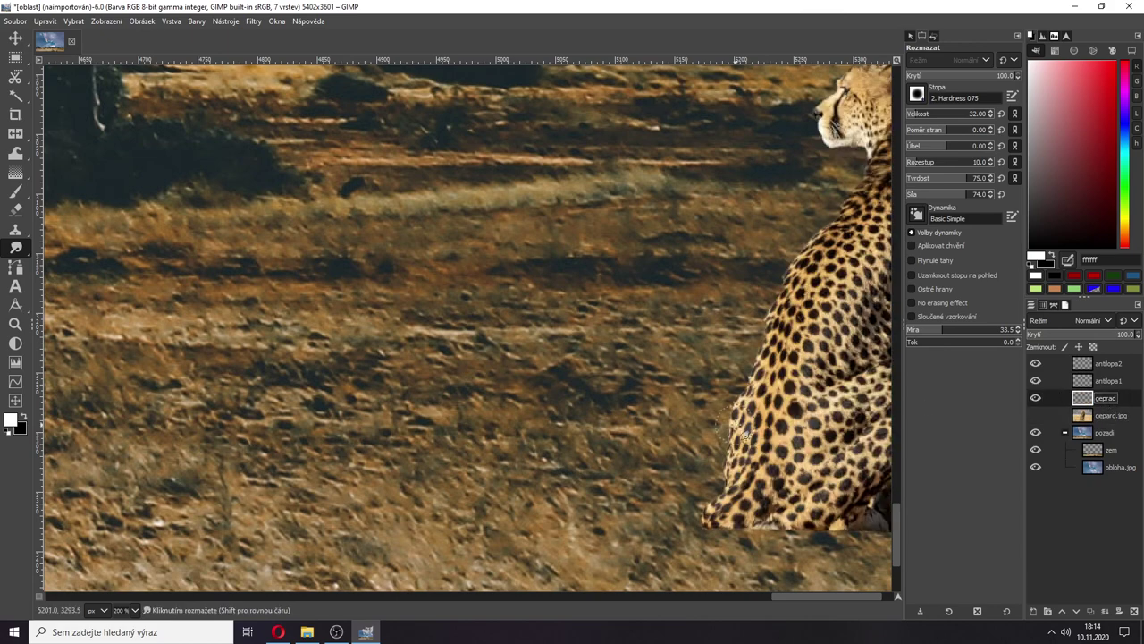
pyautogui.moveTo(745, 435); pyautogui.dragTo(770, 356)
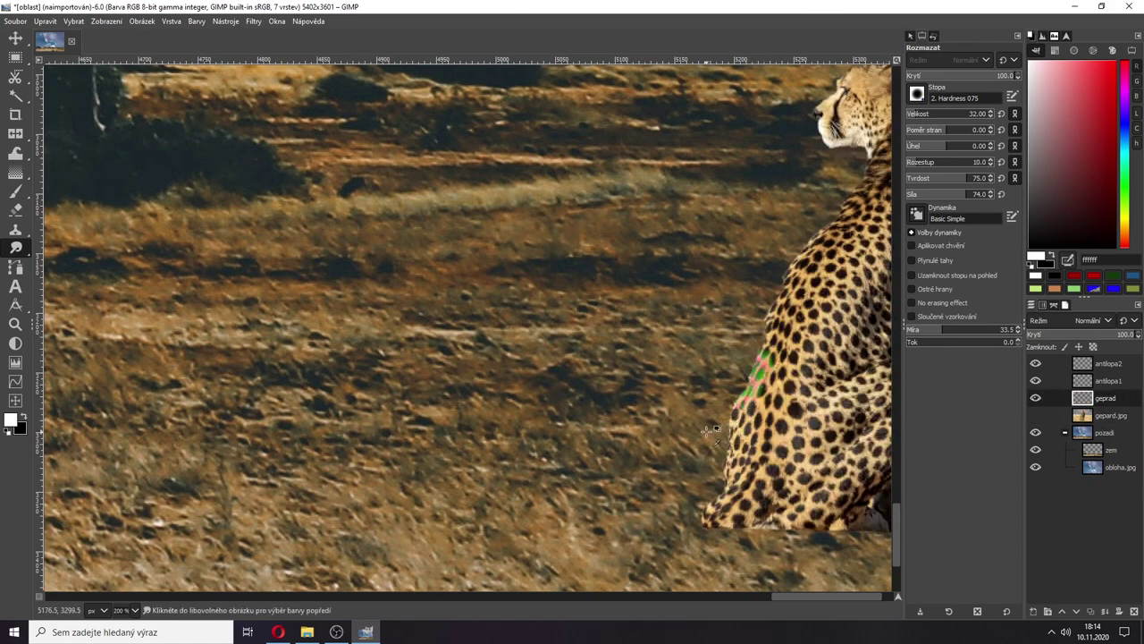
pyautogui.hotkey('ctrl', 'z')
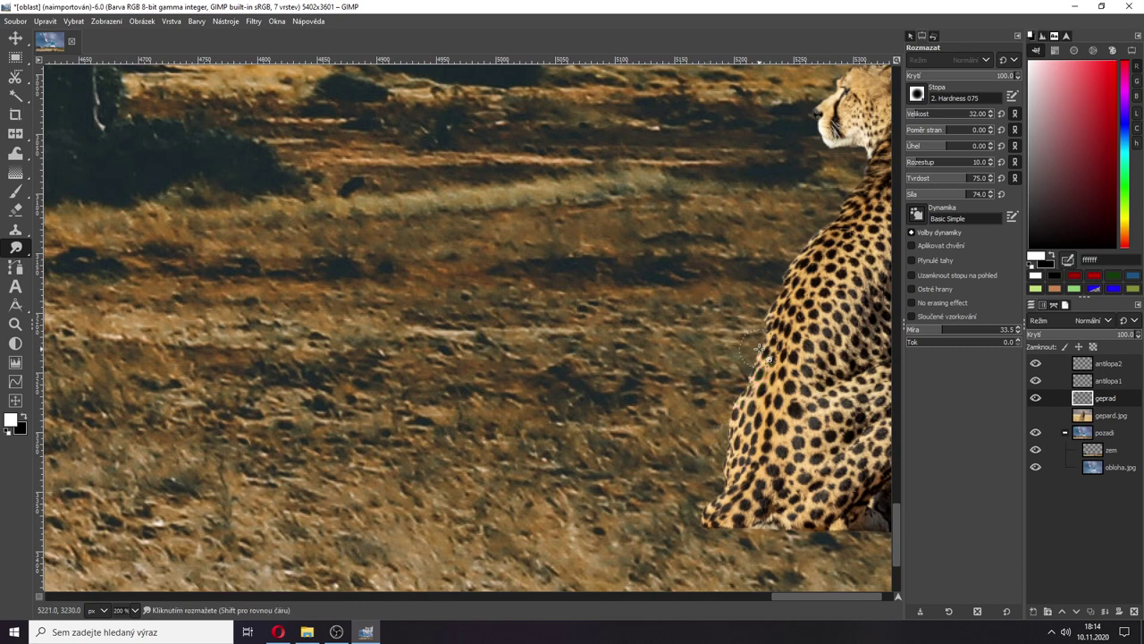
pyautogui.moveTo(770, 305); pyautogui.dragTo(839, 211)
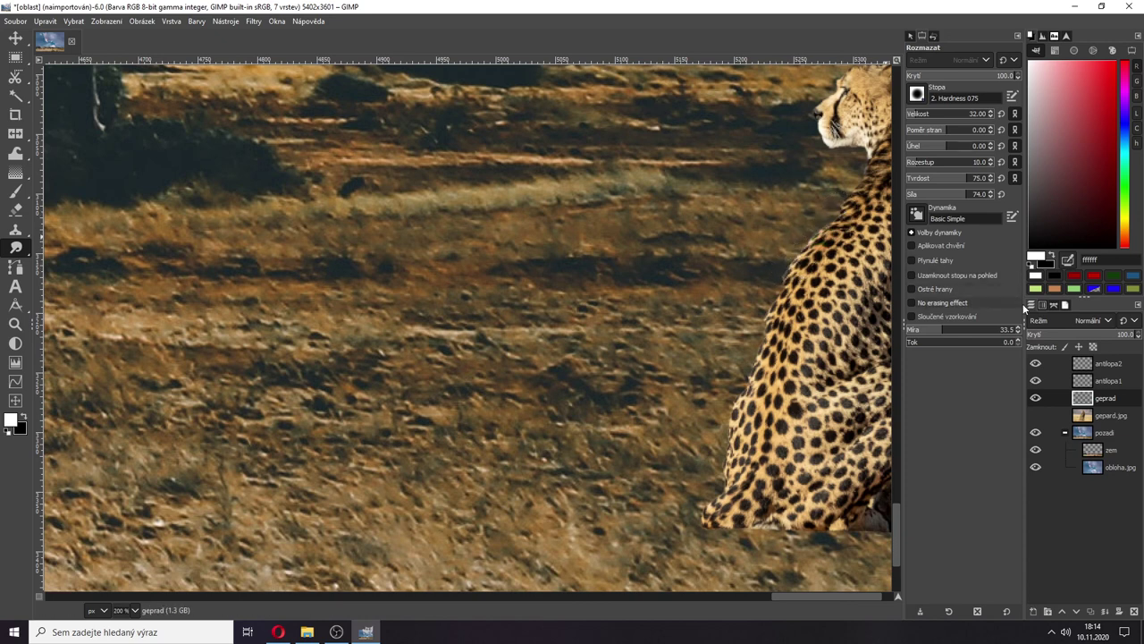
# - Activate the zem layer and run the Blur/Sharpen tool in Blur mode over the cheetah's back down to its base
pyautogui.click(1115, 451)
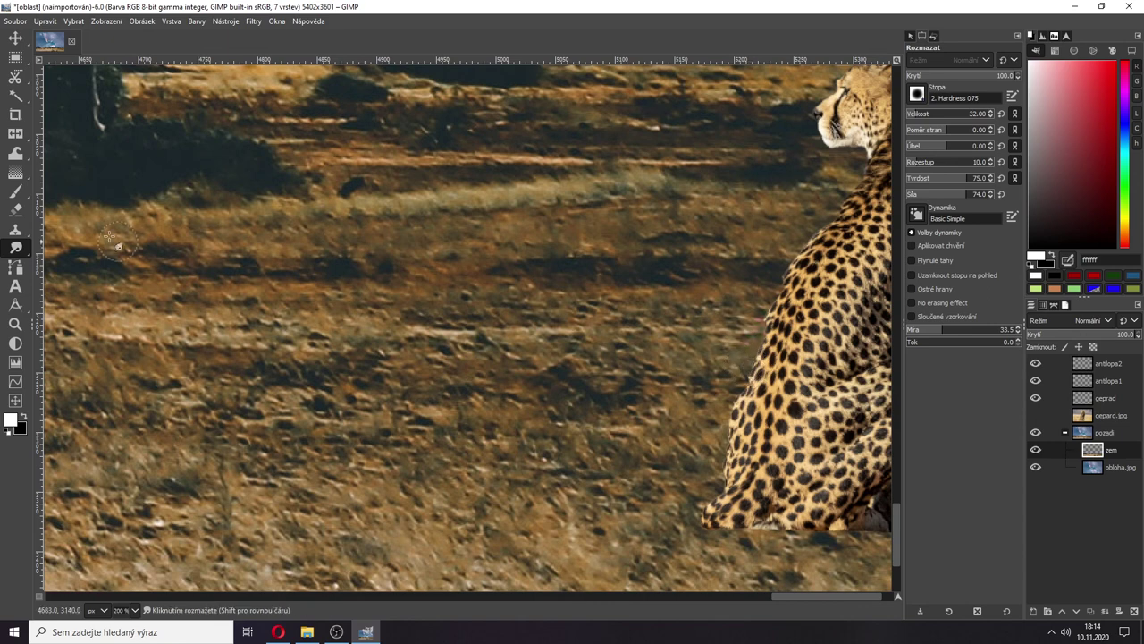
pyautogui.moveTo(16, 247)
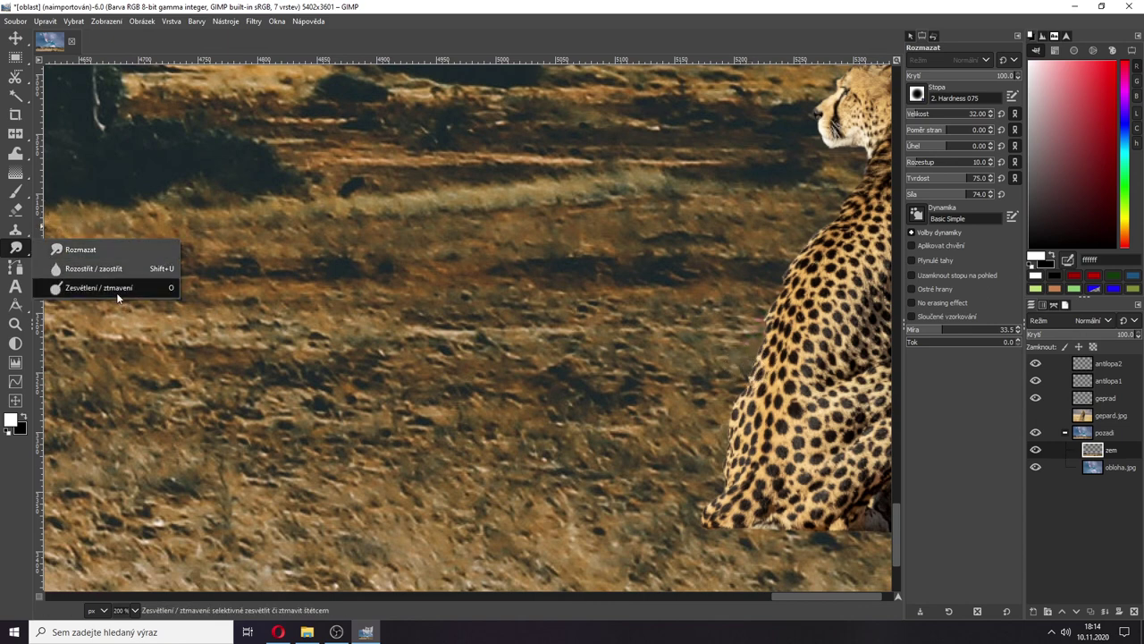
pyautogui.click(96, 270)
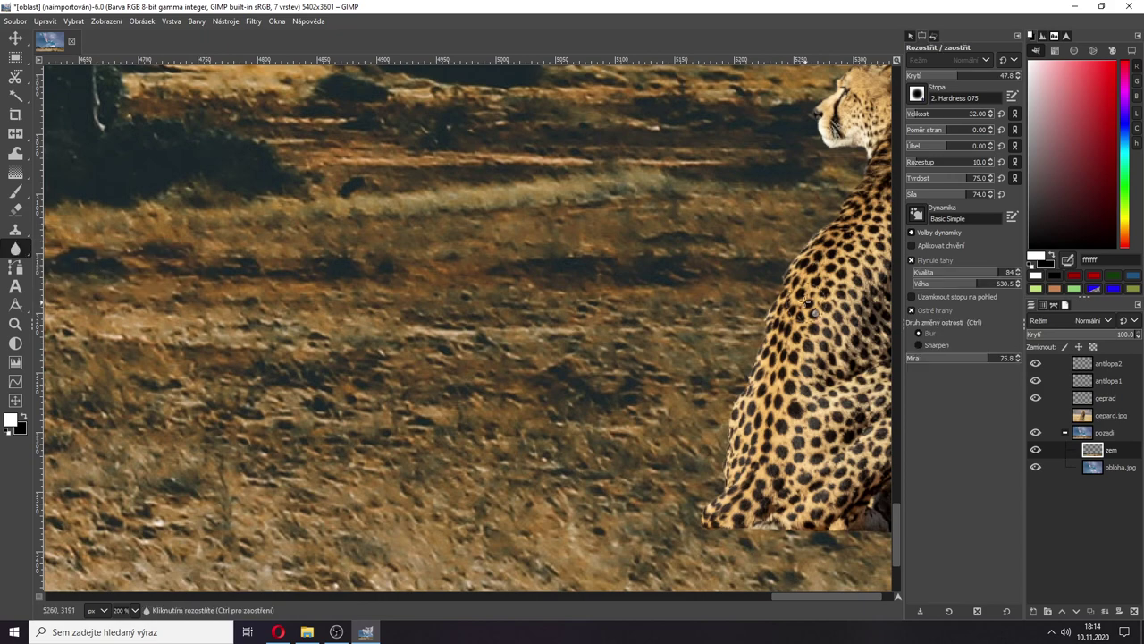
pyautogui.moveTo(807, 304)
pyautogui.mouseDown()
pyautogui.moveTo(765, 308)
pyautogui.moveTo(719, 471)
pyautogui.moveTo(725, 508)
pyautogui.mouseUp()
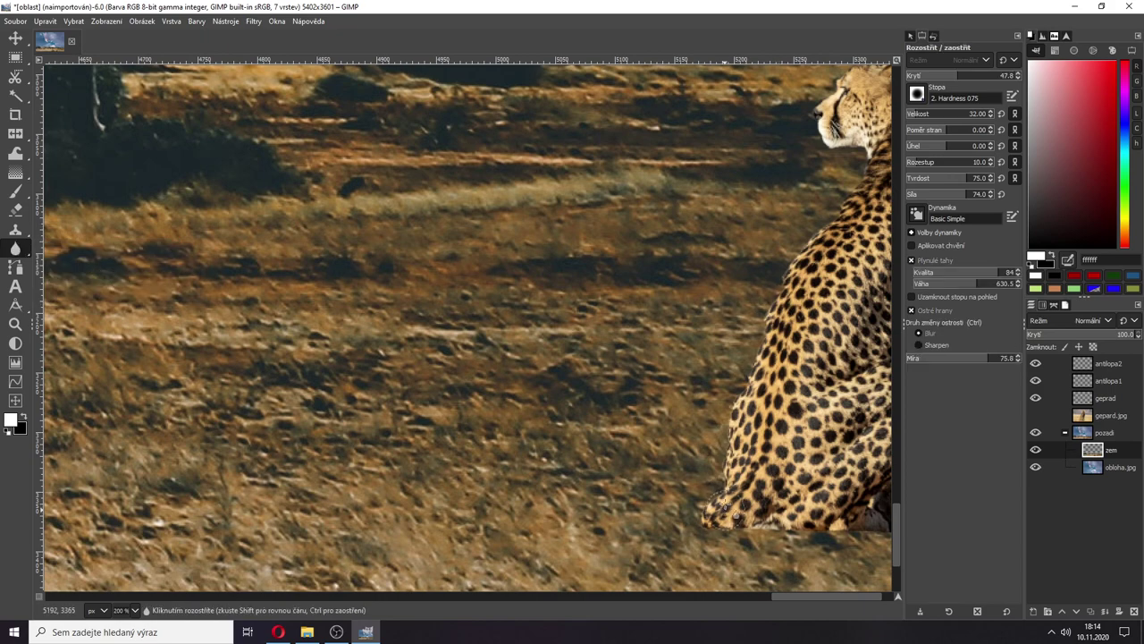
# - Examine the overall composite from the cheetah across the horizon to the two antelopes
pyautogui.scroll(-5, 315, 173)
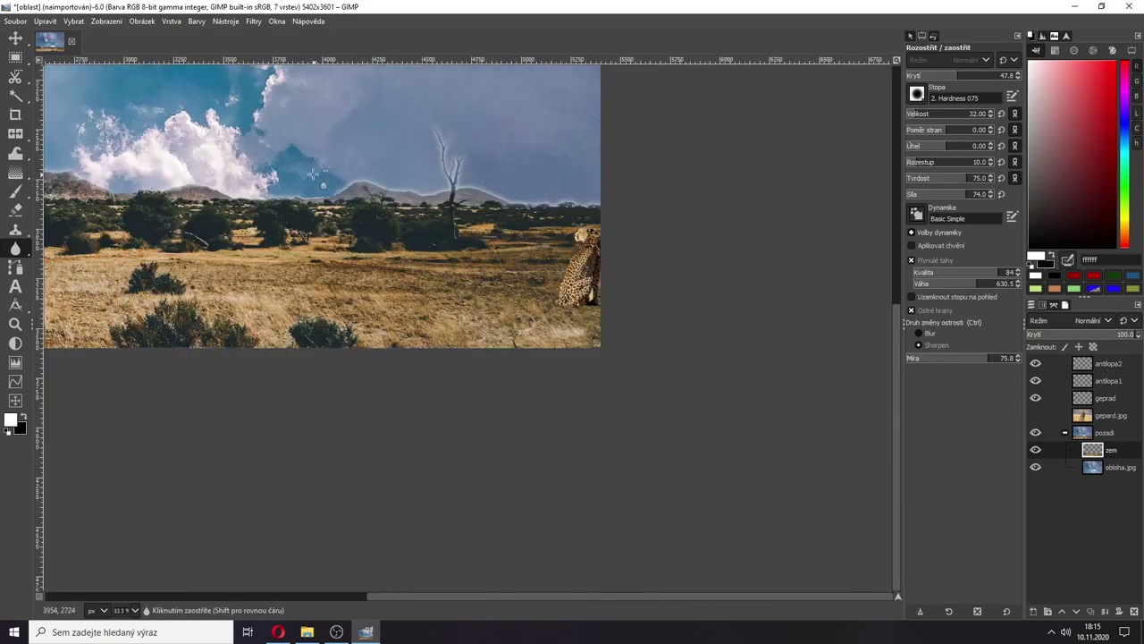
pyautogui.scroll(5, 439, 528)
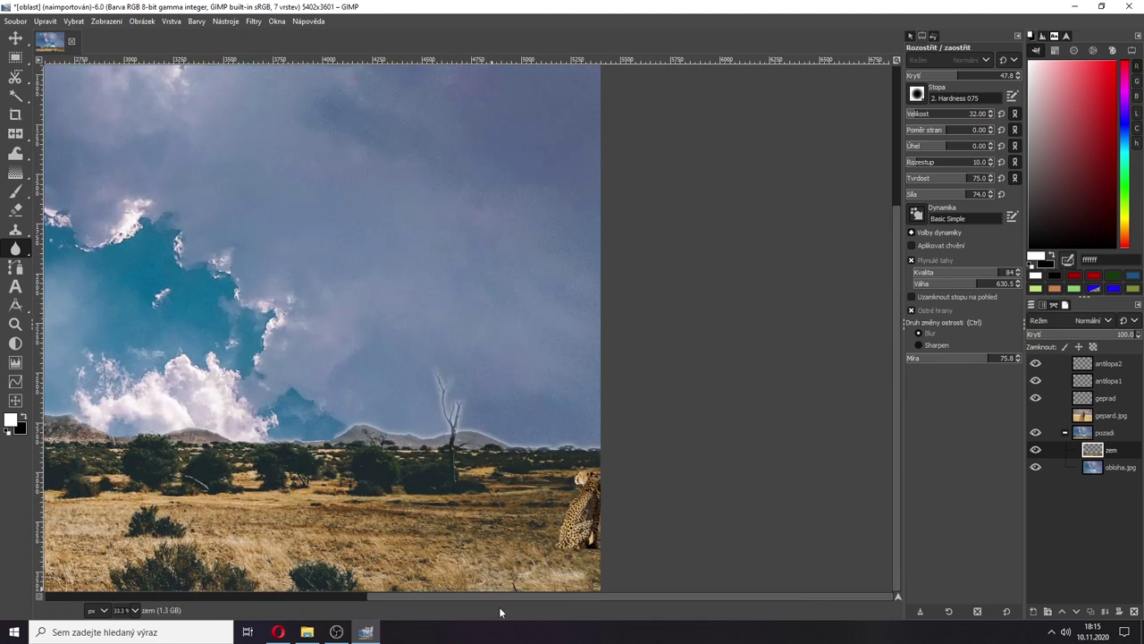
pyautogui.moveTo(354, 583); pyautogui.dragTo(225, 566)
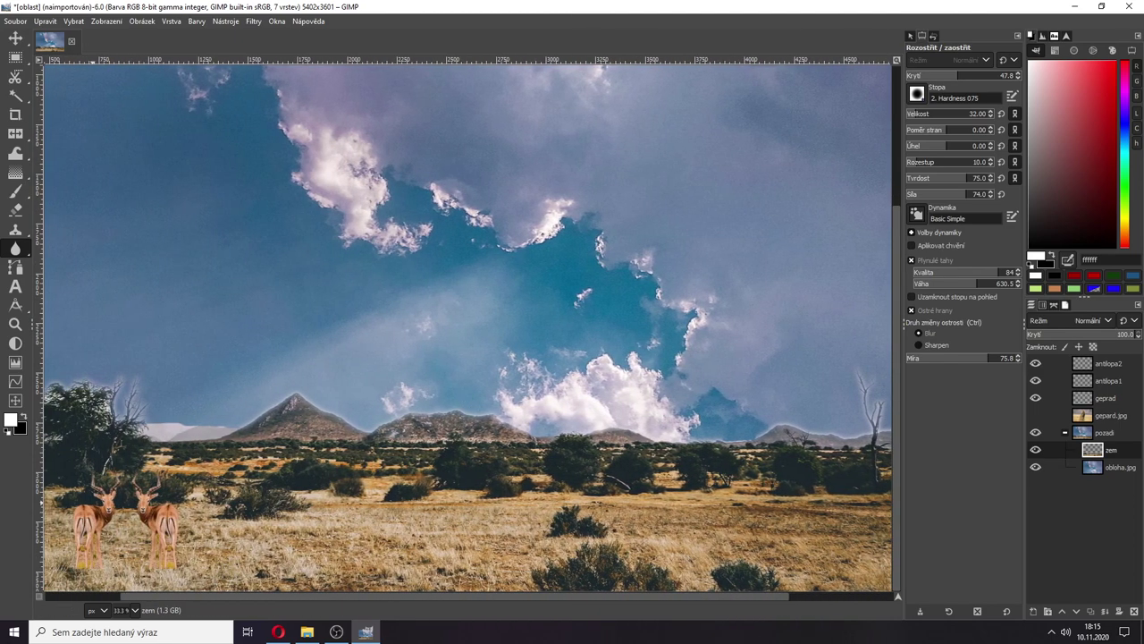